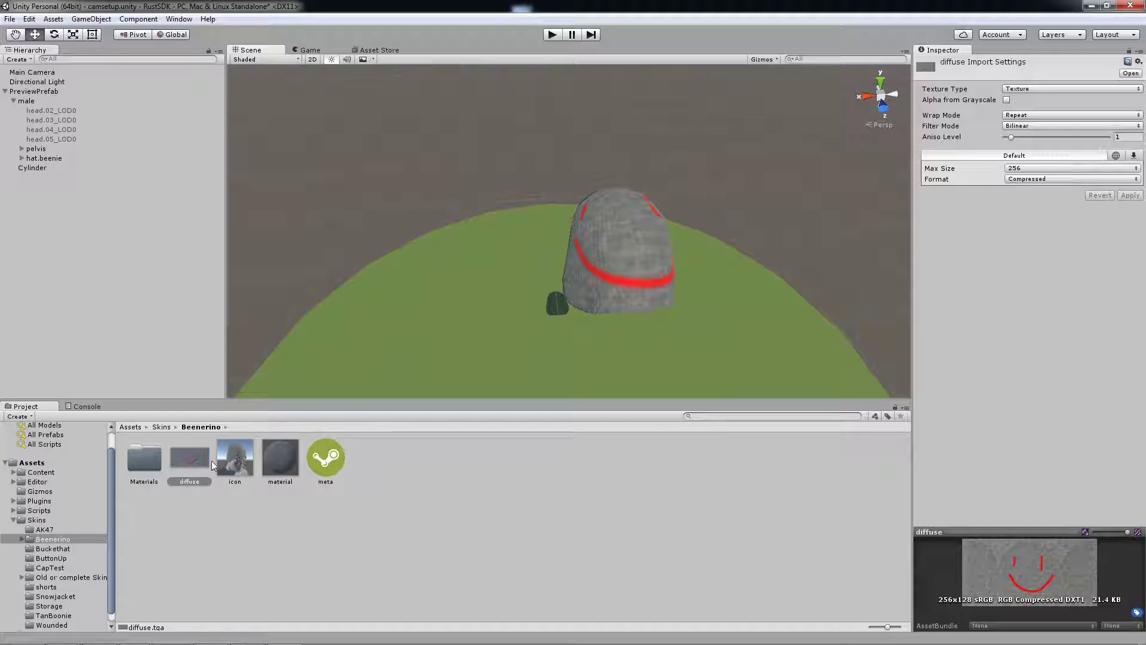
- Open the Beenerino diffuse texture in Photoshop and browse the Unity project to the beenie folder under Content/Skinnable
{"action": "double_click", "coordinate": [191, 462]}
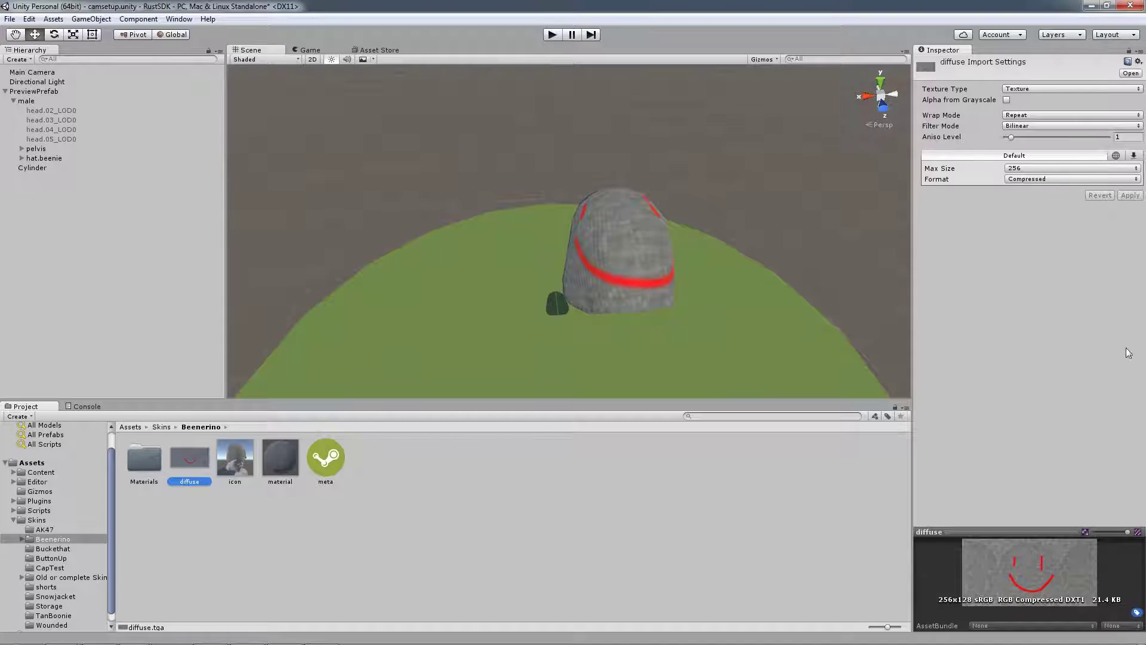
{"action": "left_click", "coordinate": [31, 472]}
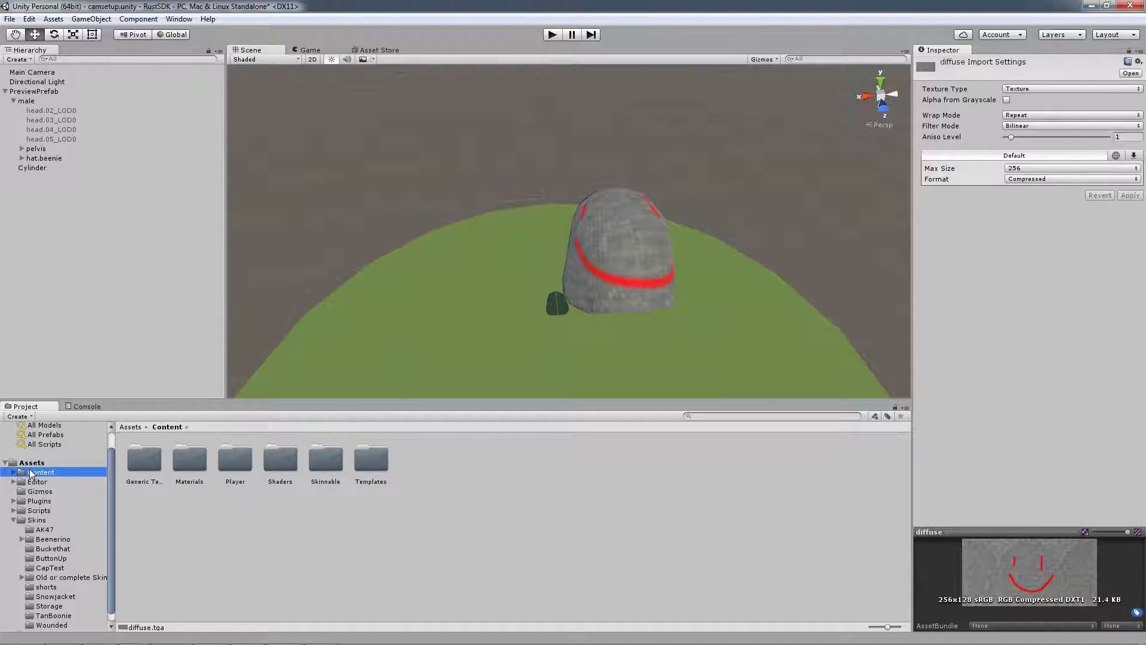
{"action": "left_click", "coordinate": [13, 471]}
{"action": "left_click", "coordinate": [55, 520]}
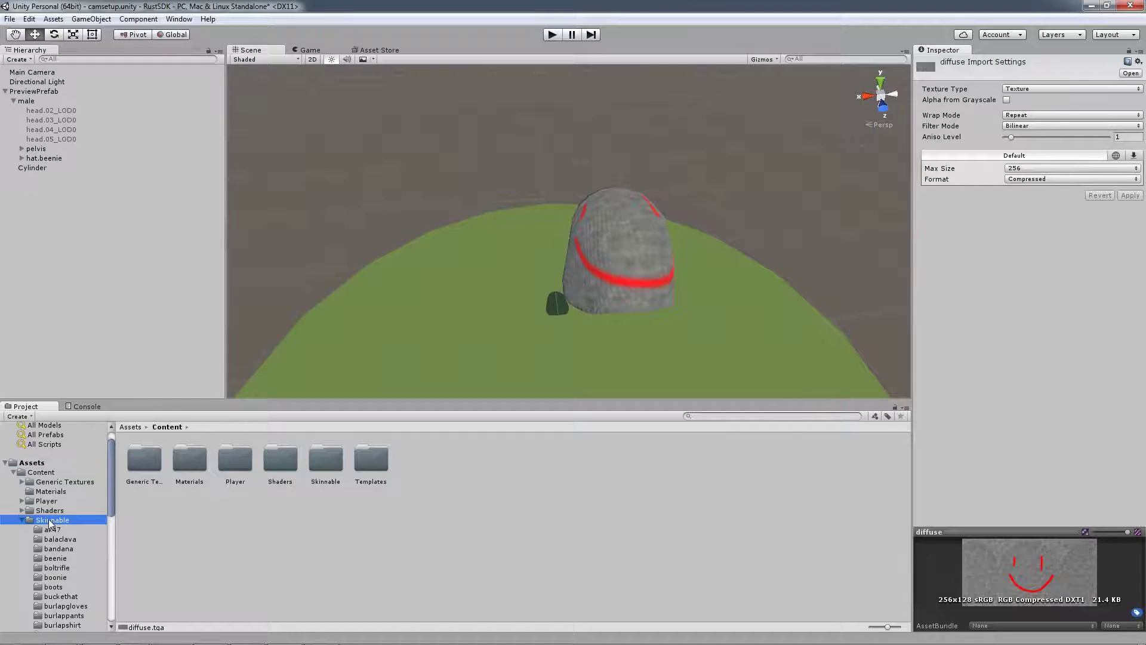
{"action": "scroll", "coordinate": [112, 481], "scroll_direction": "down", "scroll_amount": 1}
{"action": "scroll", "coordinate": [112, 481], "scroll_direction": "down", "scroll_amount": 1}
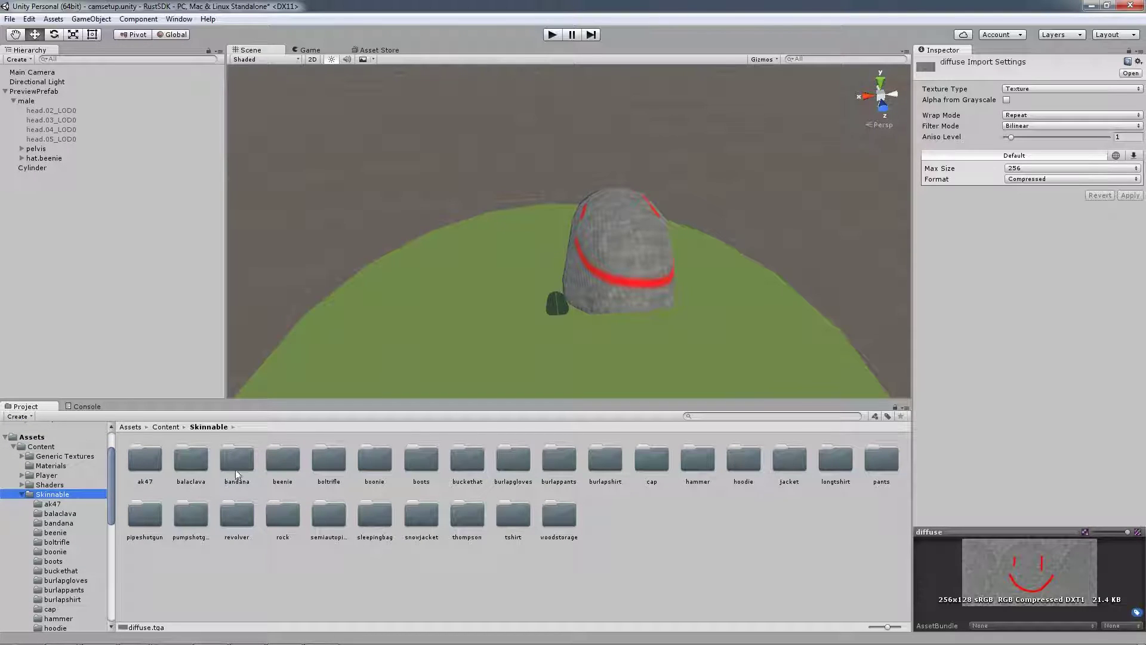
{"action": "double_click", "coordinate": [292, 463]}
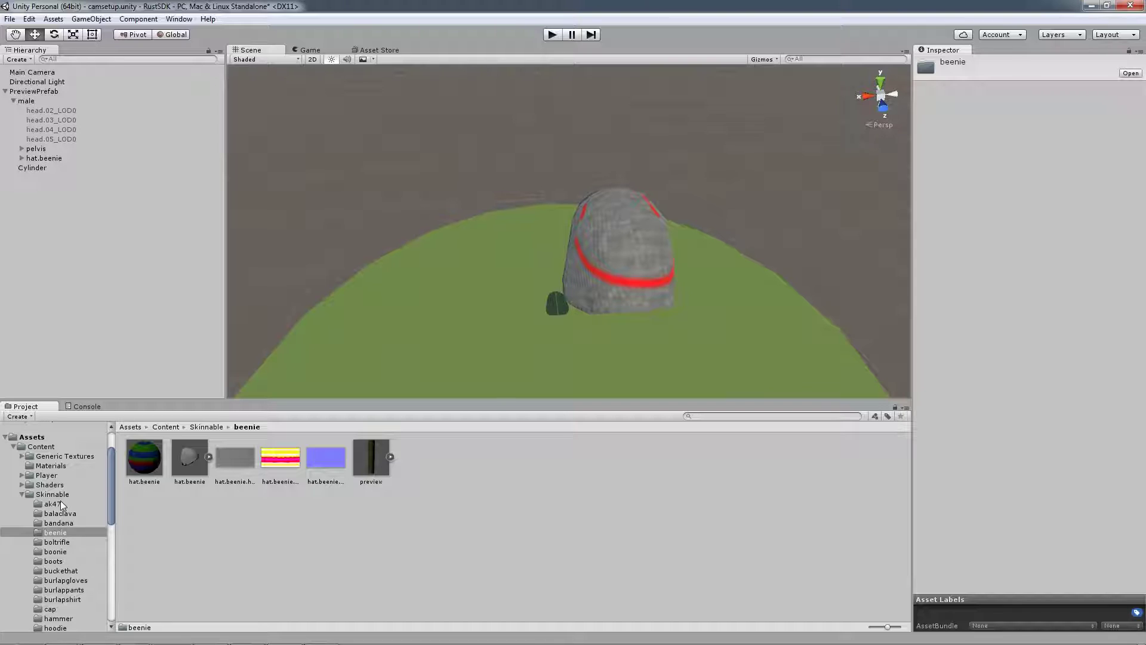
- Open the hoodie's occlusion and highpass textures from the Skinnable hoodie folder in Photoshop
{"action": "left_click_drag", "start_coordinate": [112, 507], "coordinate": [110, 541]}
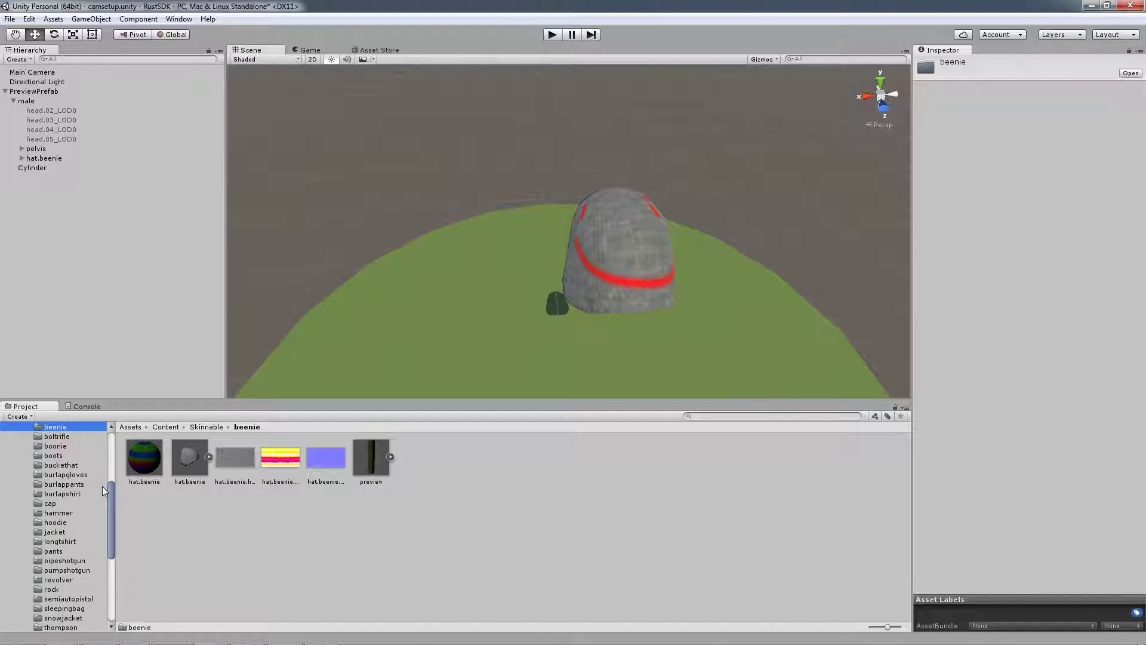
{"action": "left_click", "coordinate": [62, 523]}
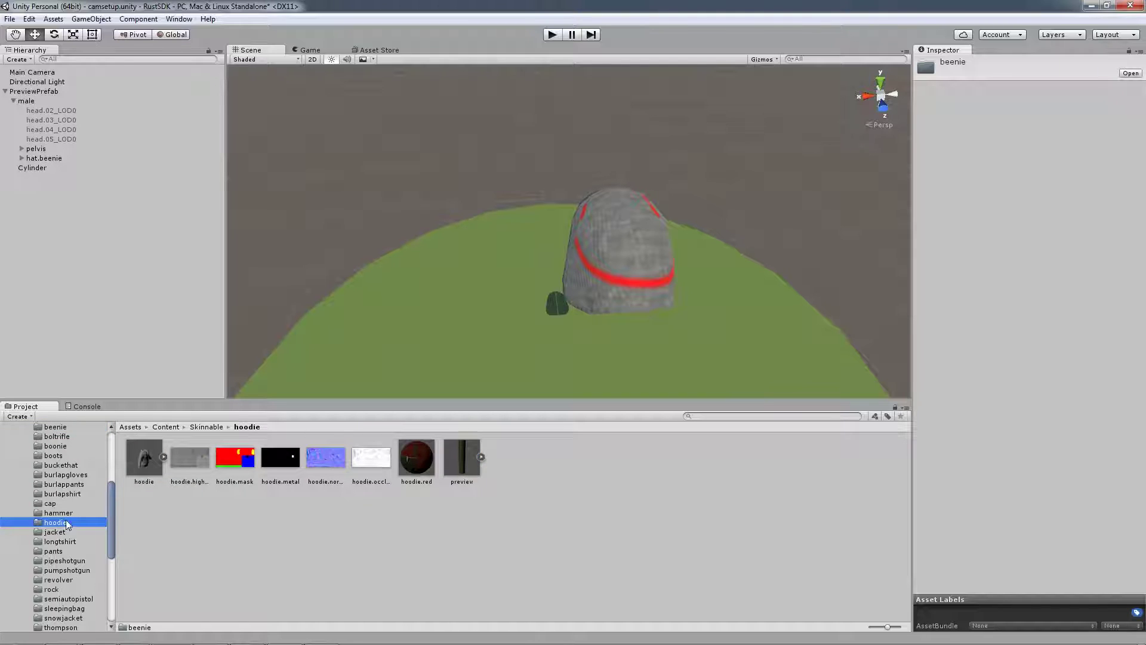
{"action": "double_click", "coordinate": [371, 460]}
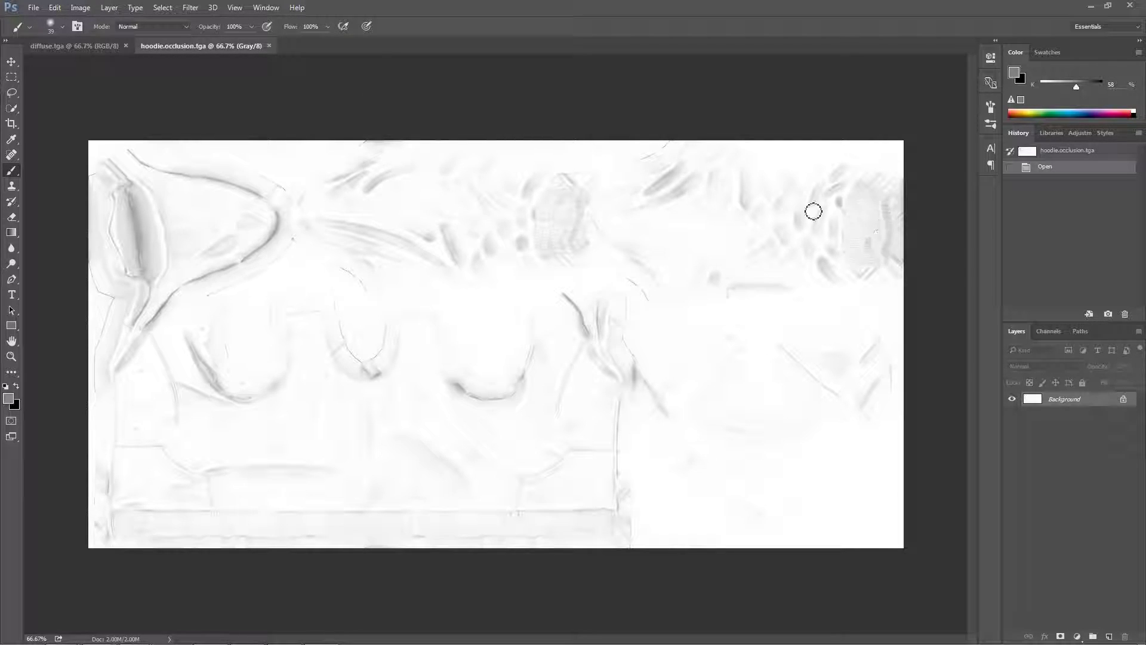
{"action": "key", "text": "alt+Tab"}
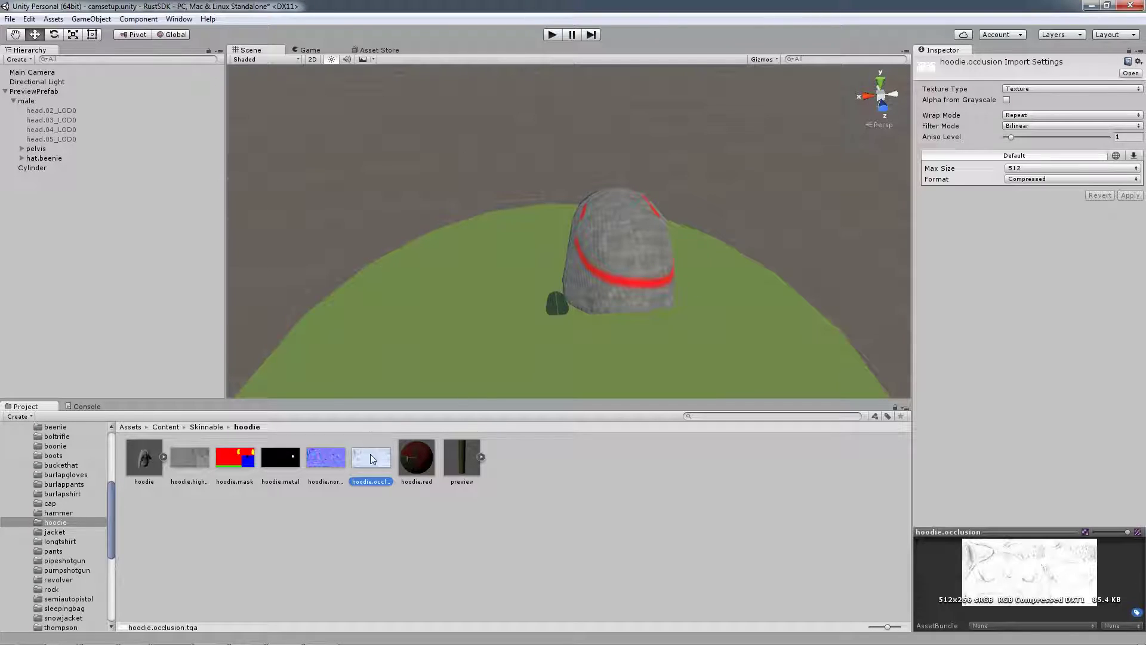
{"action": "double_click", "coordinate": [188, 459]}
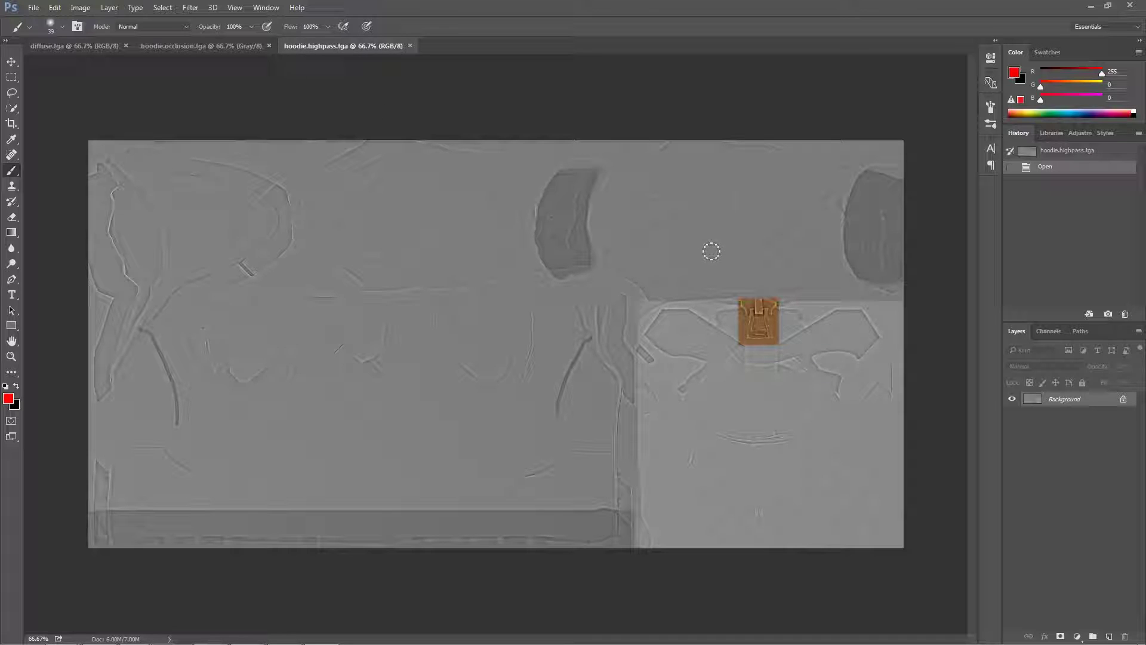
- Add a new layer above the hoodie highpass texture and fill it with pure red using the Paint Bucket
{"action": "key", "text": "ctrl+shift+n"}
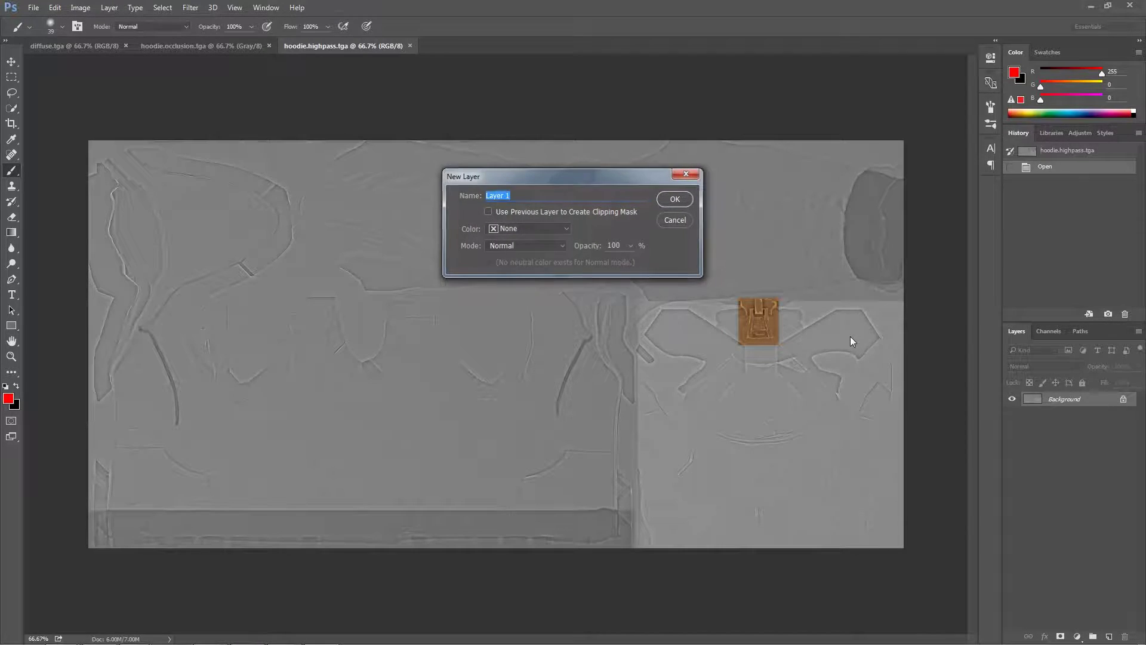
{"action": "key", "text": "Return"}
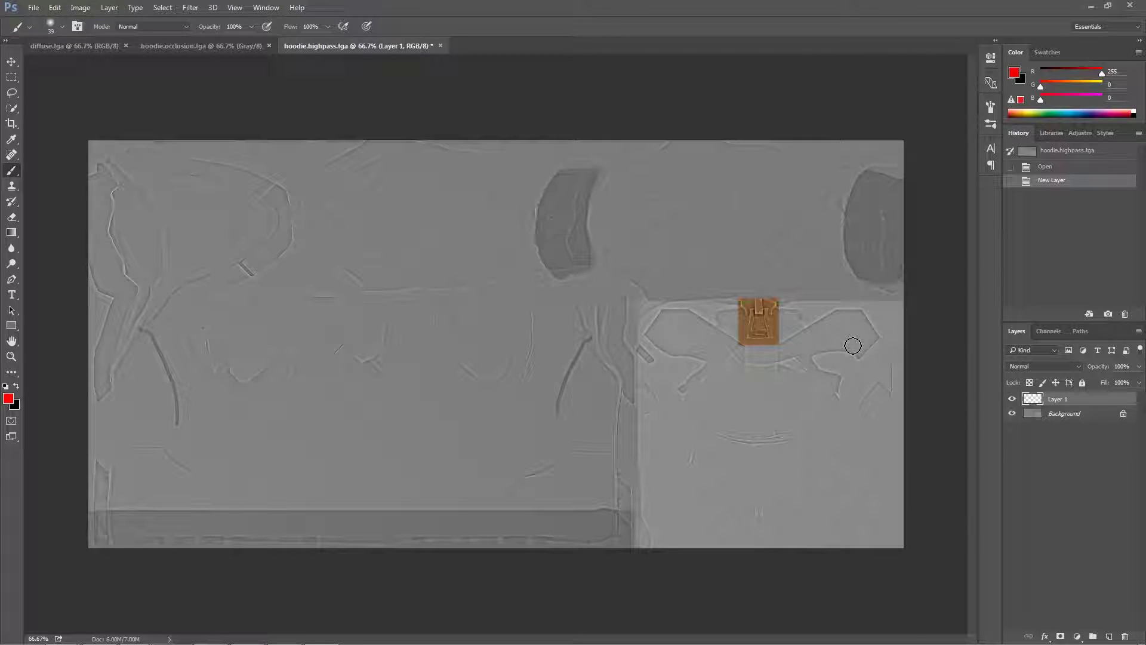
{"action": "left_click", "coordinate": [18, 235]}
{"action": "left_click", "coordinate": [21, 238]}
{"action": "left_click_drag", "start_coordinate": [12, 237], "coordinate": [46, 249]}
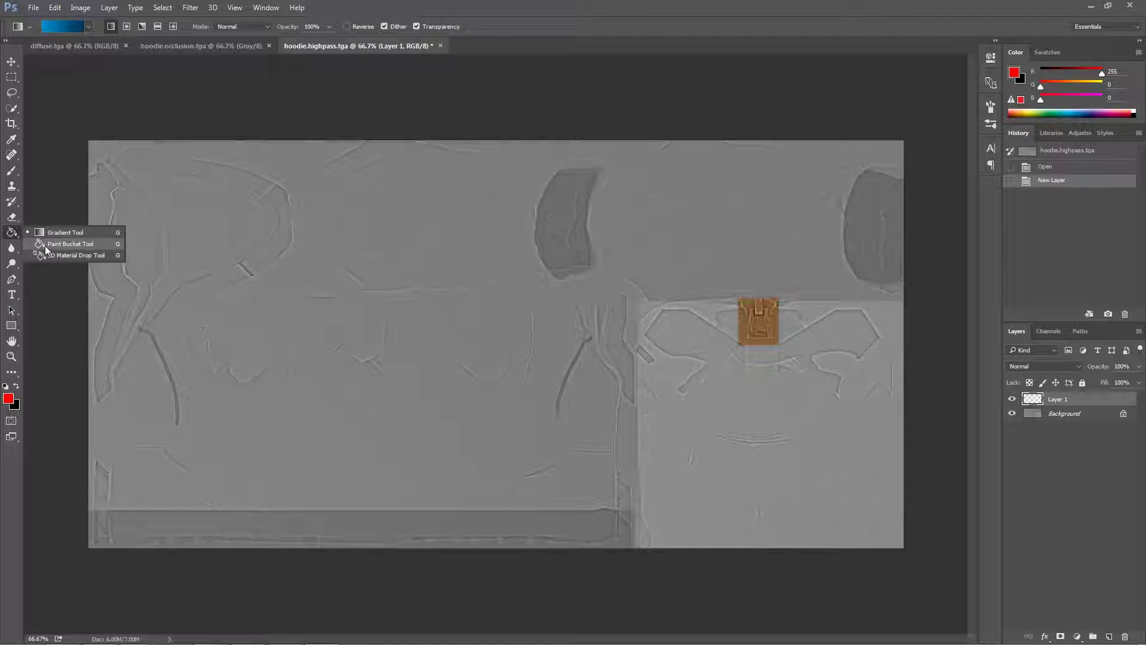
{"action": "left_click", "coordinate": [46, 250]}
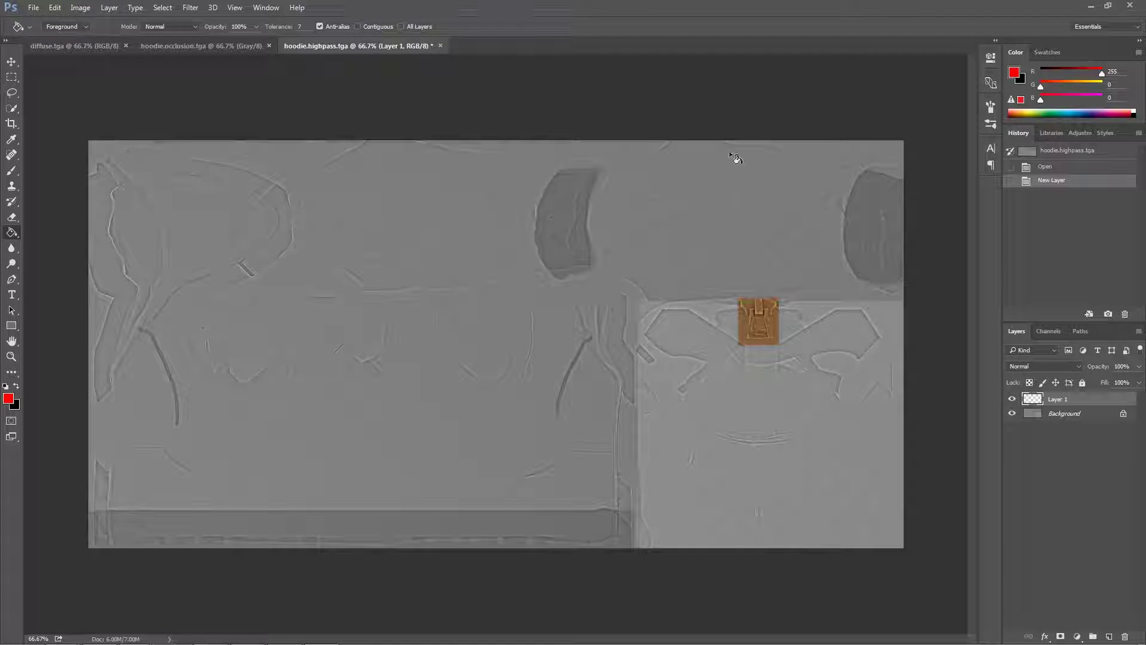
{"action": "left_click", "coordinate": [696, 214]}
- Blend the red layer in Overlay mode and refill it with darker reds, first R 139 and finally R 79
{"action": "left_click", "coordinate": [1042, 366]}
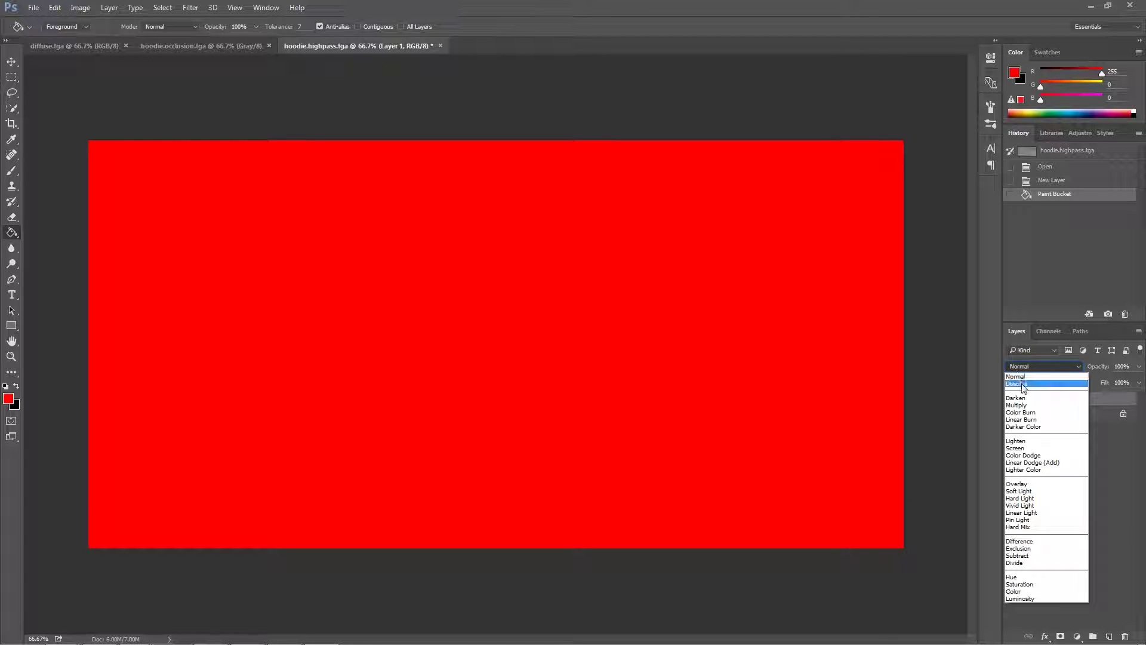
{"action": "left_click", "coordinate": [1026, 484]}
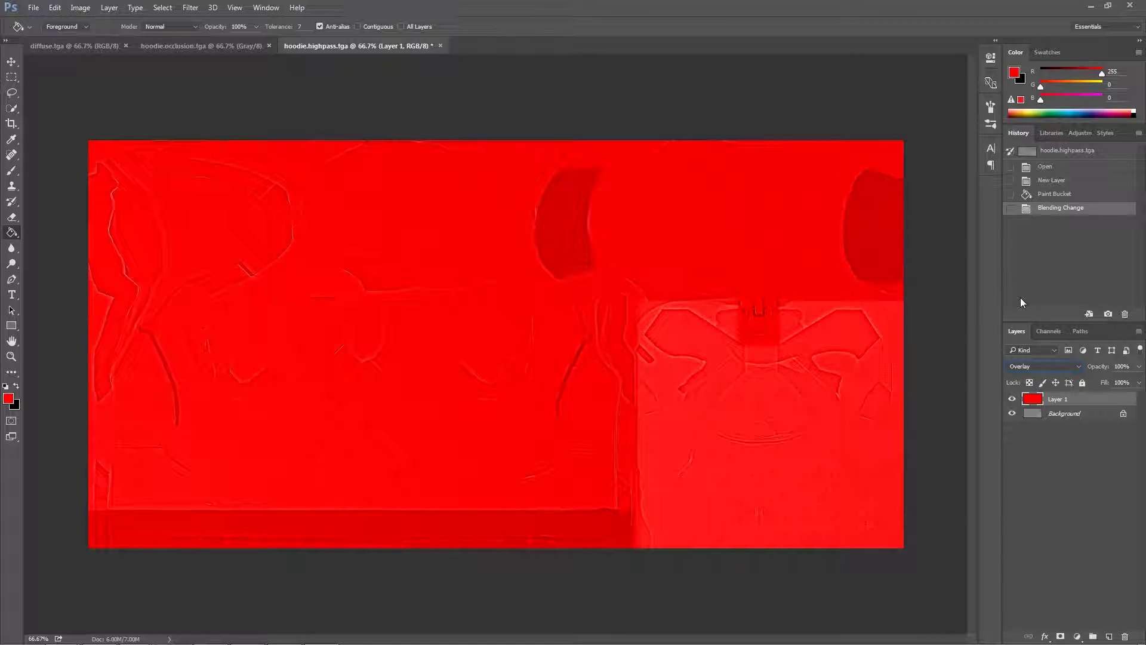
{"action": "left_click_drag", "start_coordinate": [1101, 71], "coordinate": [1073, 70]}
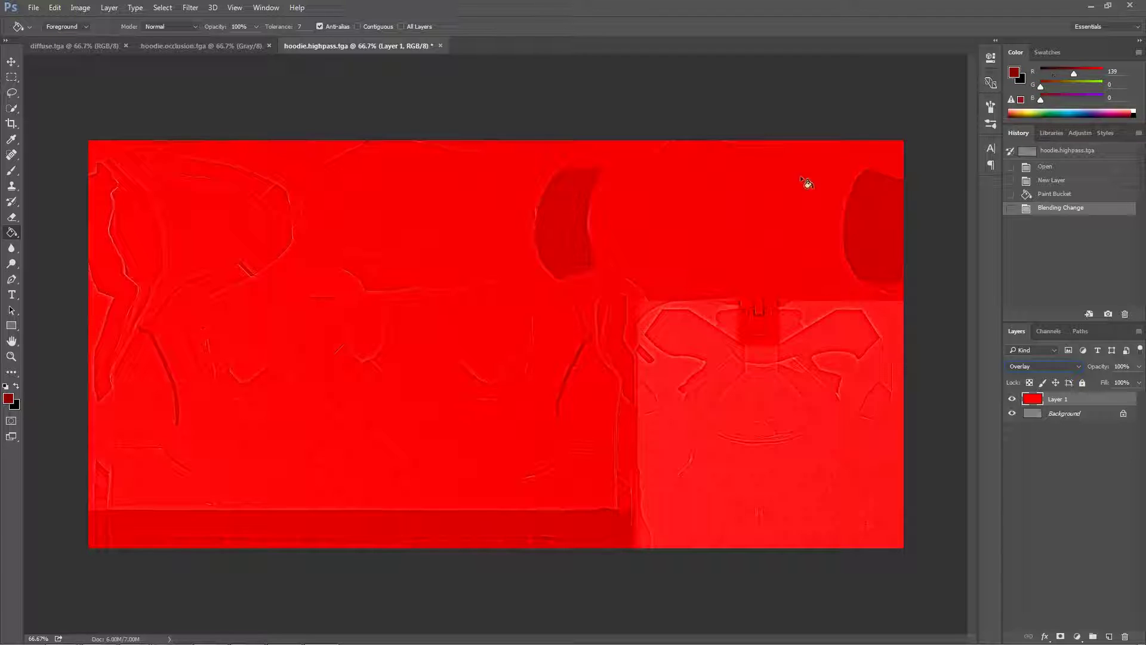
{"action": "left_click", "coordinate": [776, 183]}
{"action": "left_click_drag", "start_coordinate": [1062, 71], "coordinate": [1053, 85]}
{"action": "left_click", "coordinate": [814, 180]}
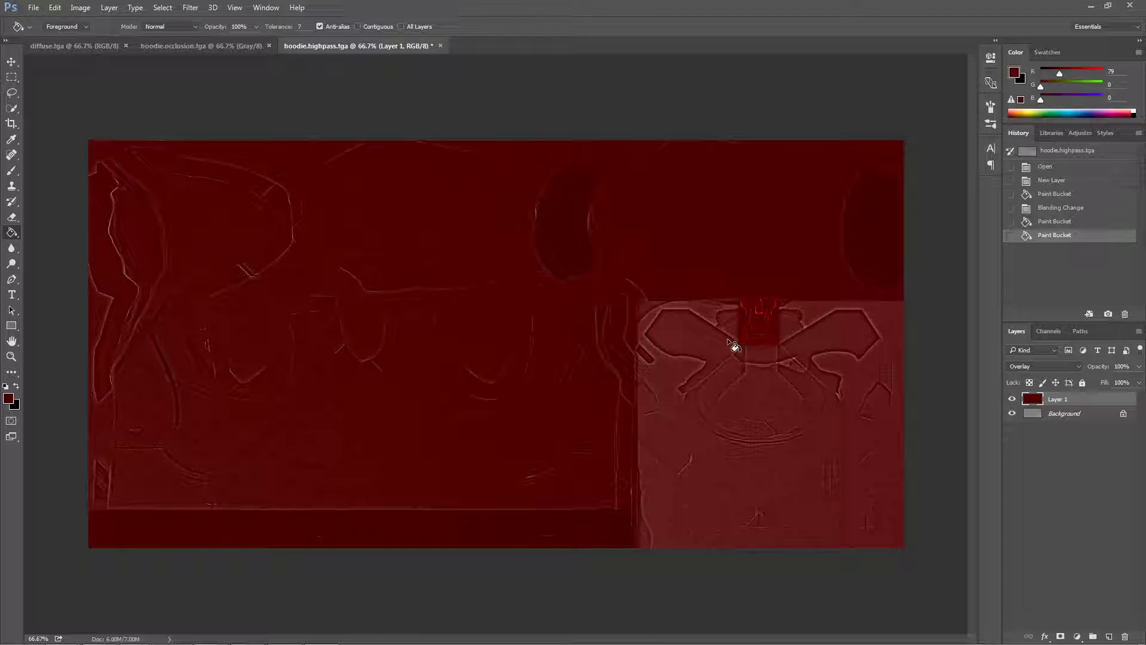
- Close the hoodie highpass document without saving, and close the hoodie occlusion document
{"action": "left_click", "coordinate": [440, 45]}
{"action": "left_click", "coordinate": [568, 246]}
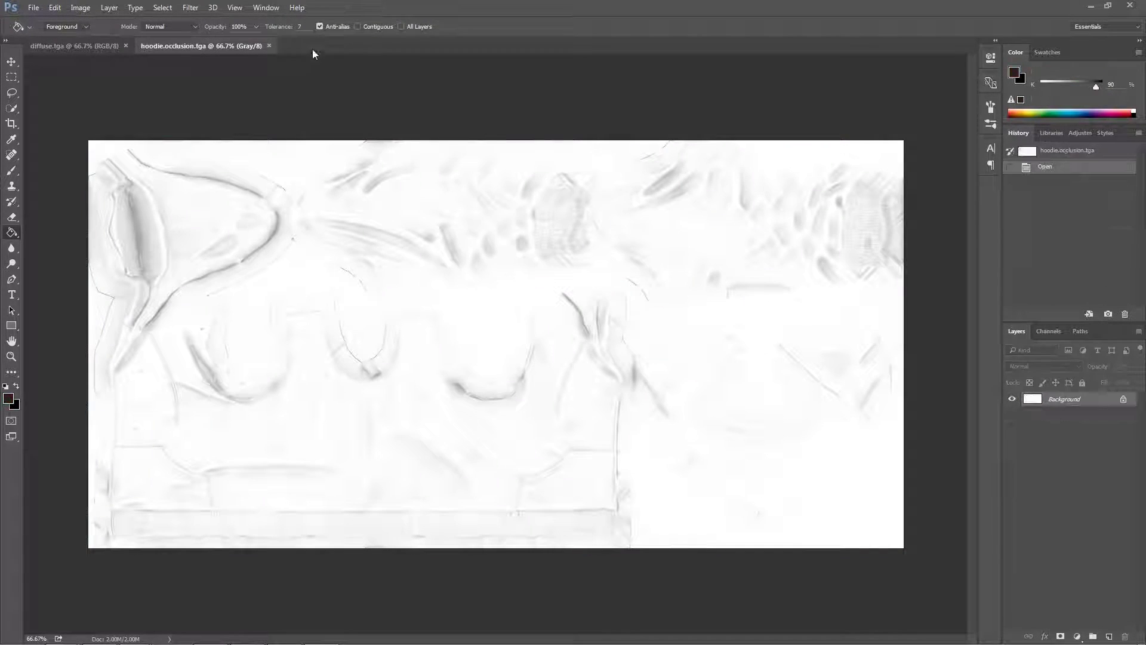
{"action": "left_click", "coordinate": [269, 46]}
- Switch to Unity, open hat.beenie.highpass from the beenie folder in Photoshop, and select its whole canvas for copying
{"action": "key", "text": "alt+Tab"}
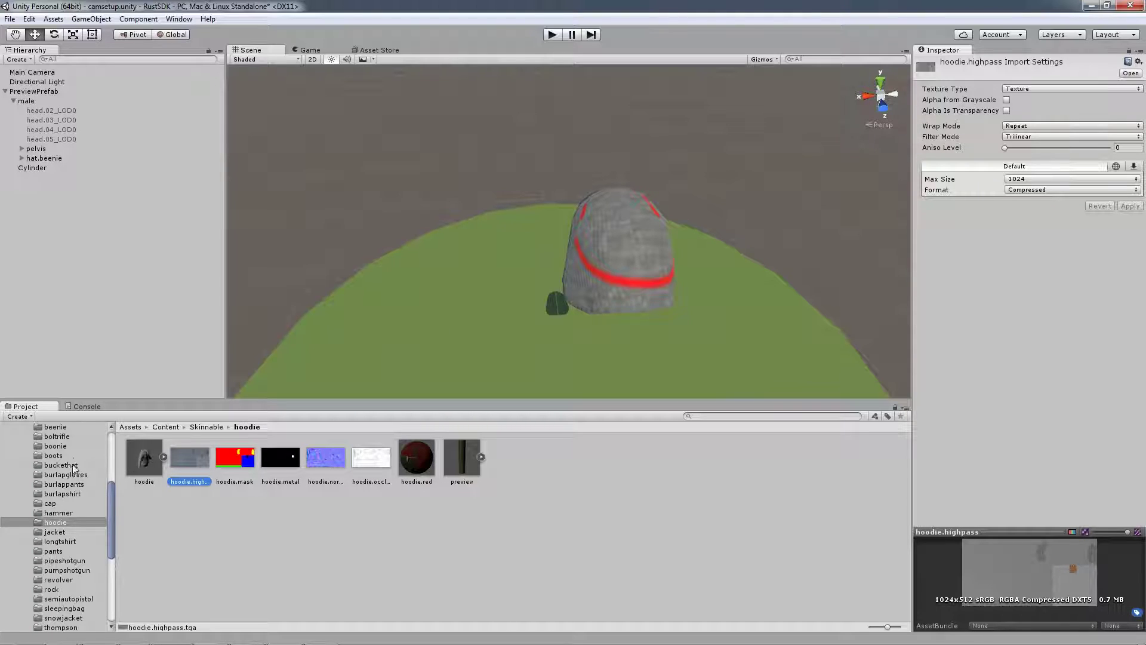
{"action": "left_click", "coordinate": [71, 427]}
{"action": "double_click", "coordinate": [242, 464]}
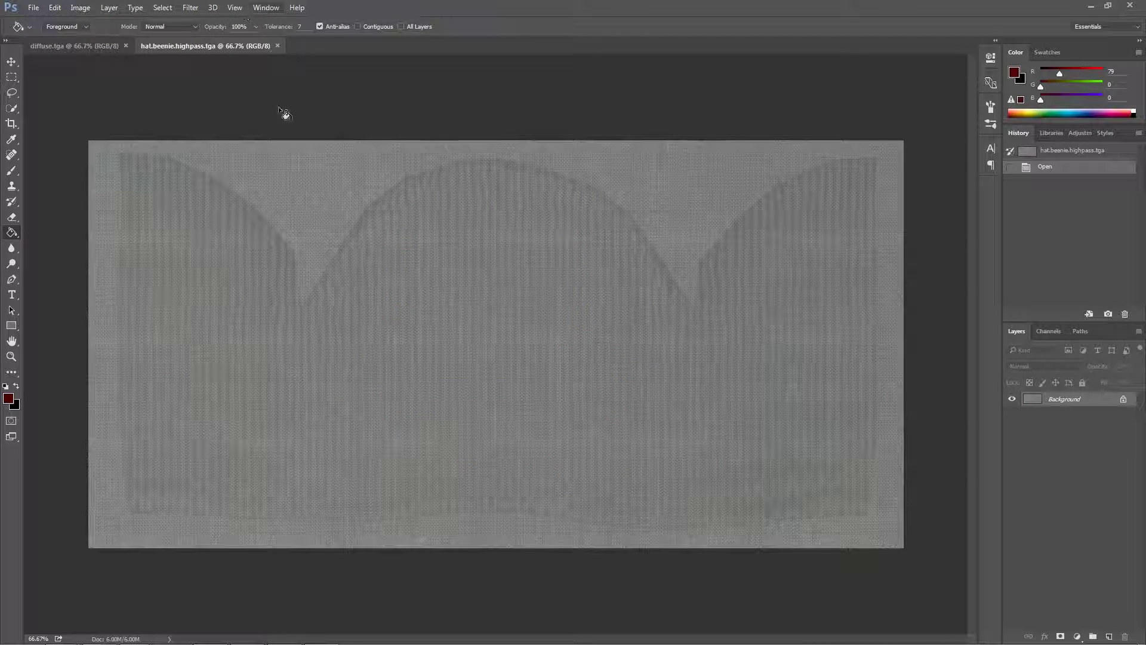
{"action": "key", "text": "ctrl+a"}
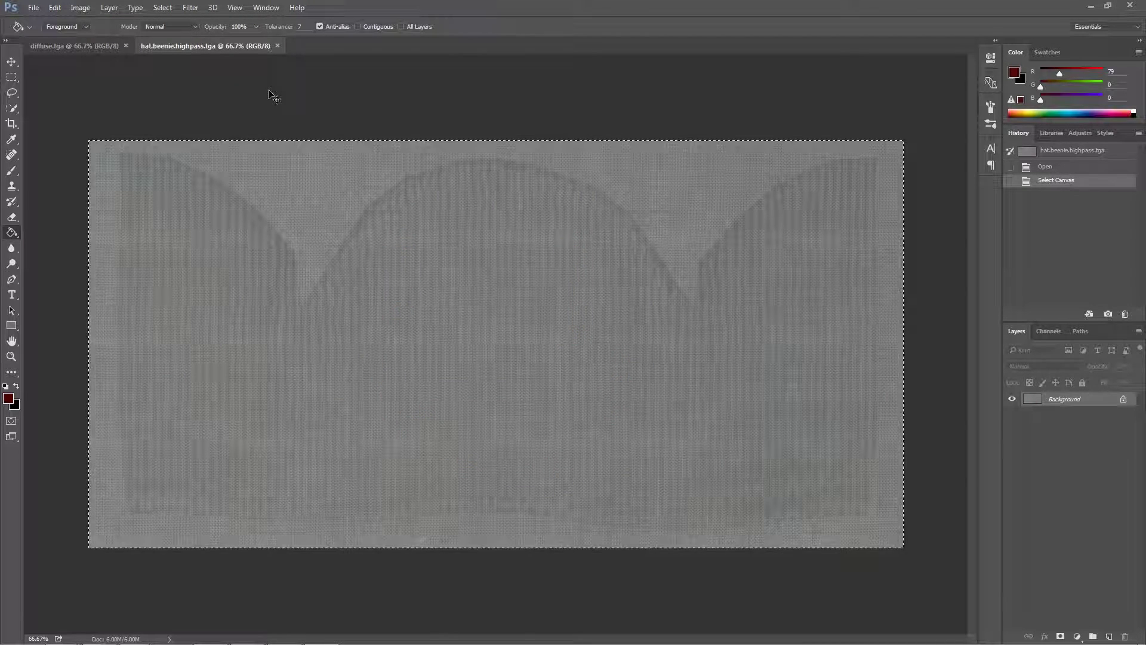
- Paste the beenie highpass texture into diffuse.tga as a new layer and delete the Background layer with the smiley face
{"action": "left_click", "coordinate": [102, 47]}
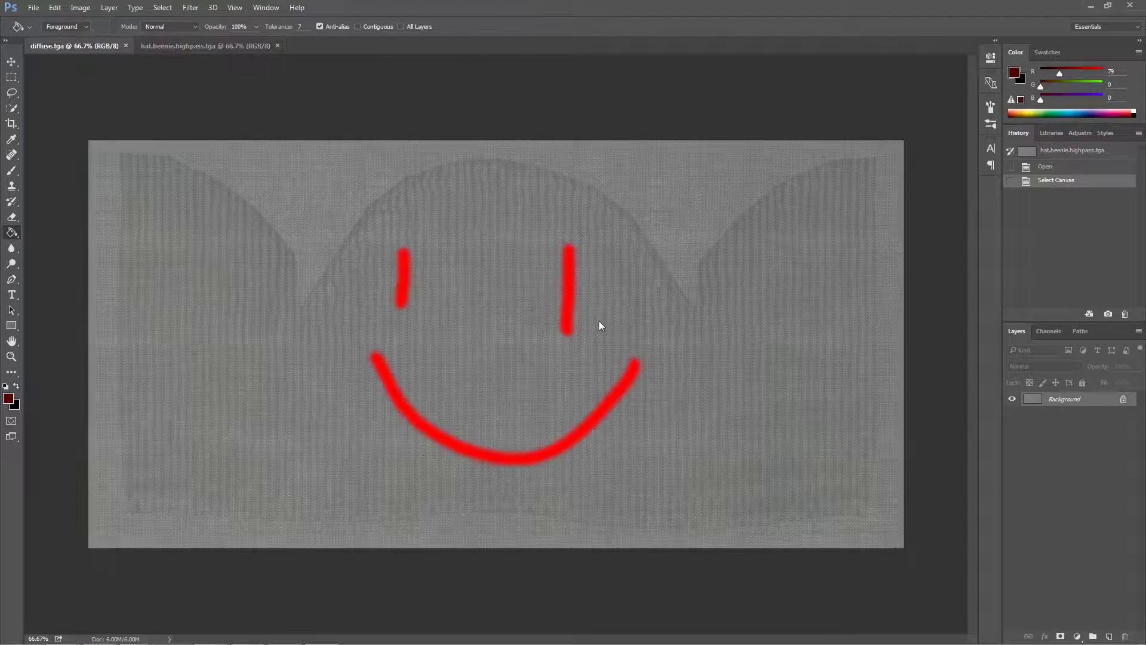
{"action": "left_click_drag", "start_coordinate": [1028, 397], "coordinate": [1027, 394]}
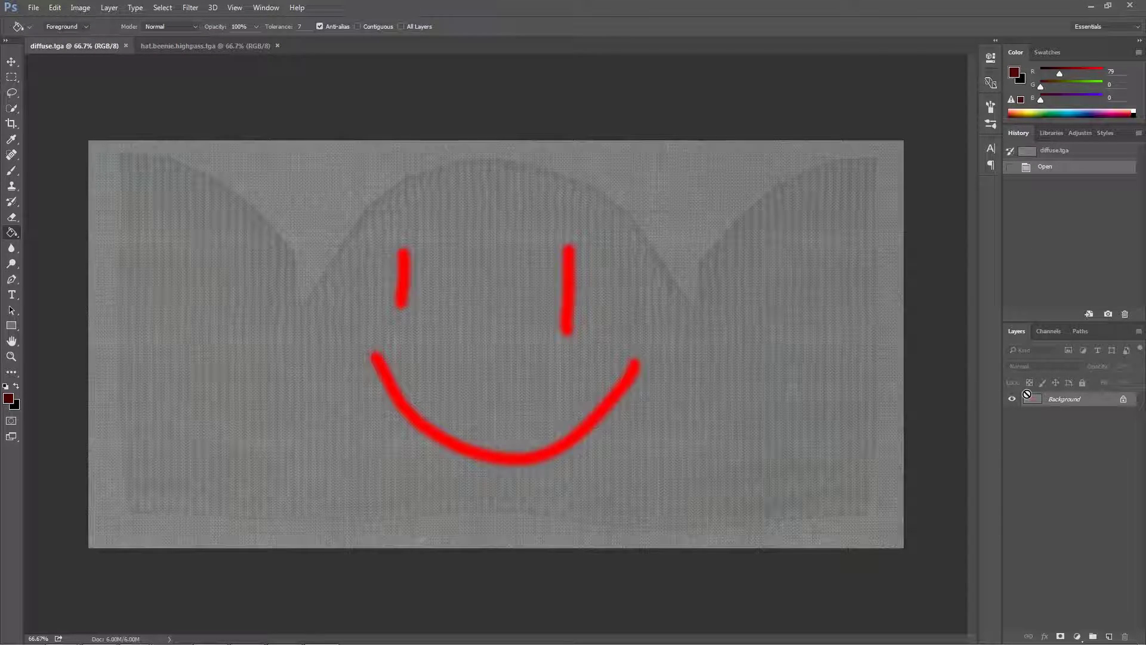
{"action": "key", "text": "ctrl+v"}
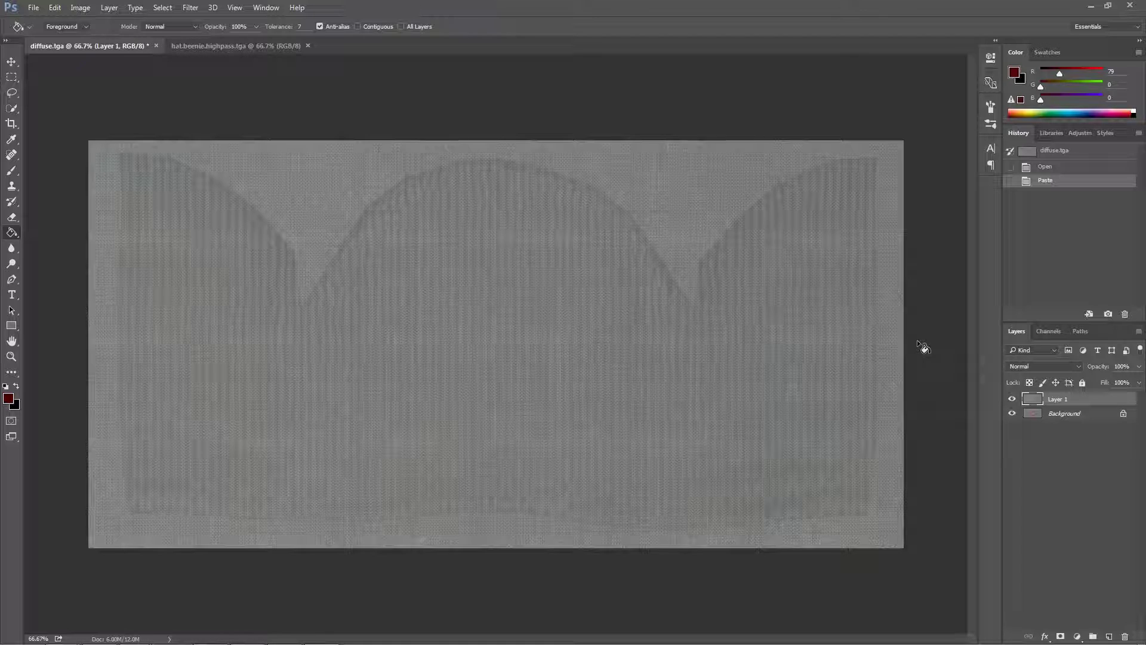
{"action": "left_click", "coordinate": [1067, 416]}
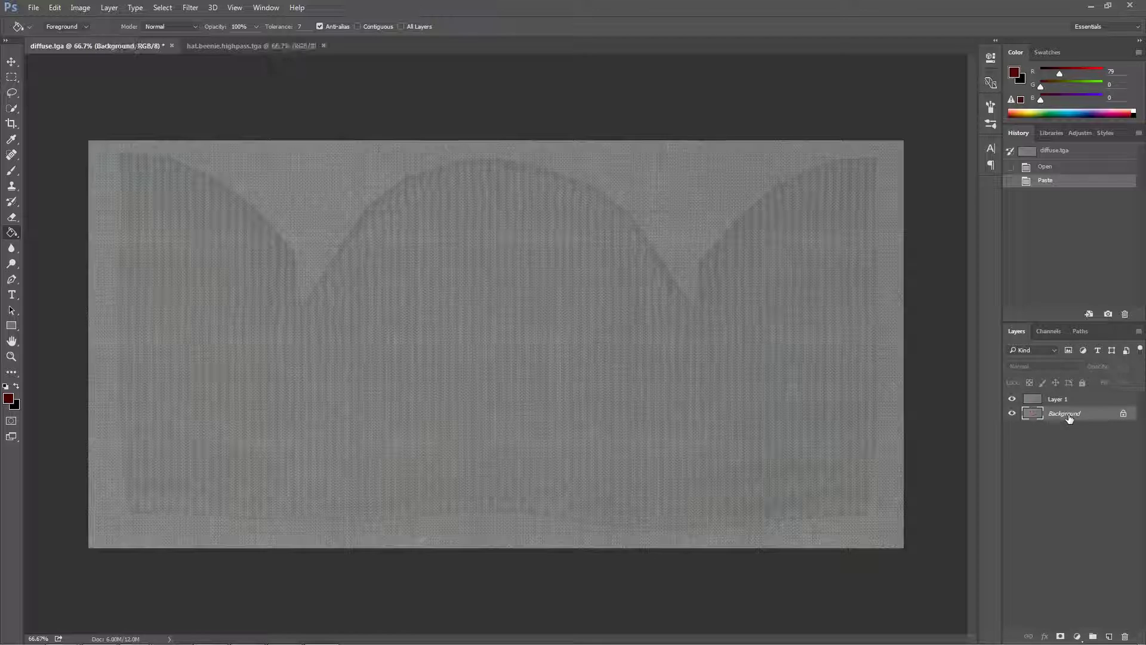
{"action": "key", "text": "Delete"}
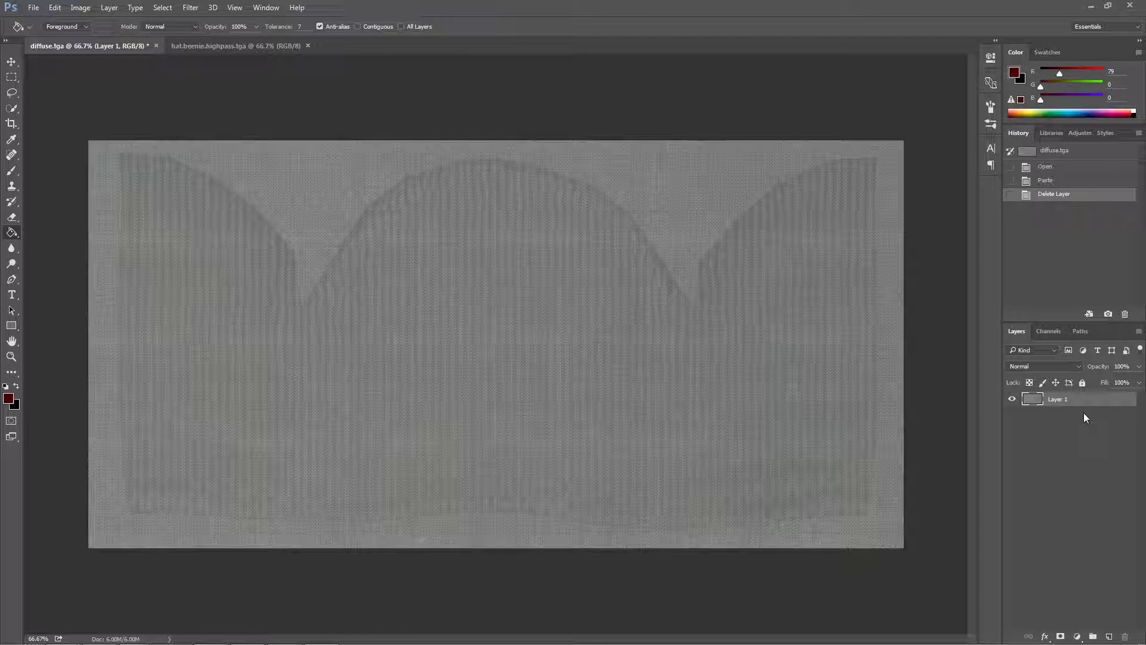
- Add a new layer above the highpass in diffuse.tga and render Clouds on it with white as the foreground color
{"action": "key", "text": "ctrl+shift+n"}
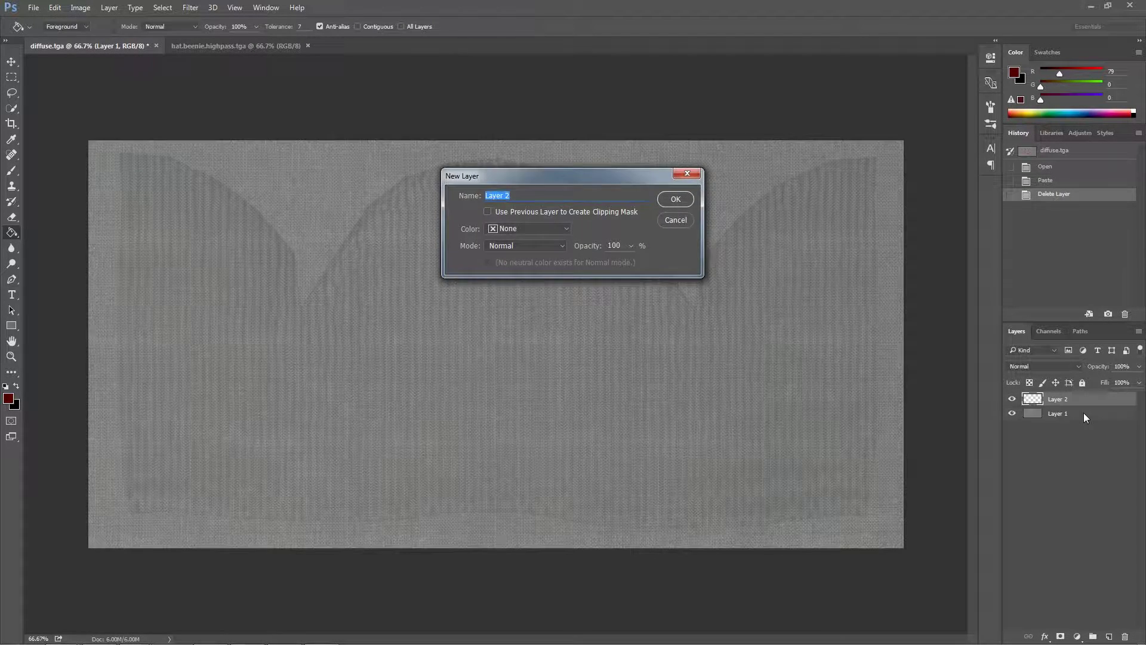
{"action": "key", "text": "Return"}
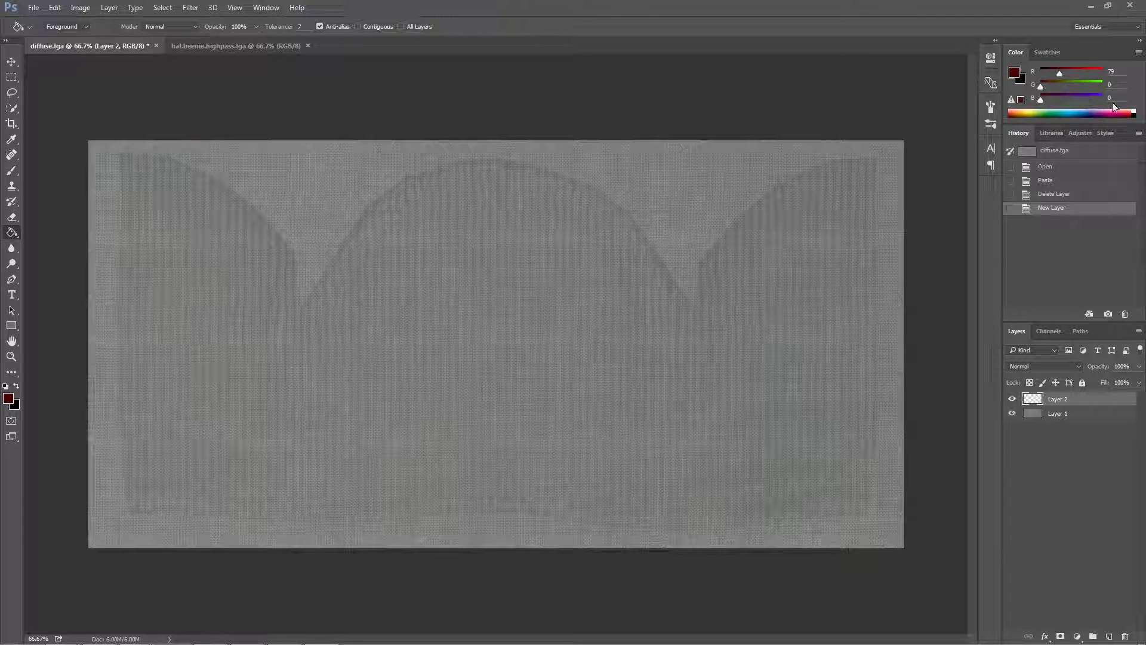
{"action": "left_click", "coordinate": [1133, 112]}
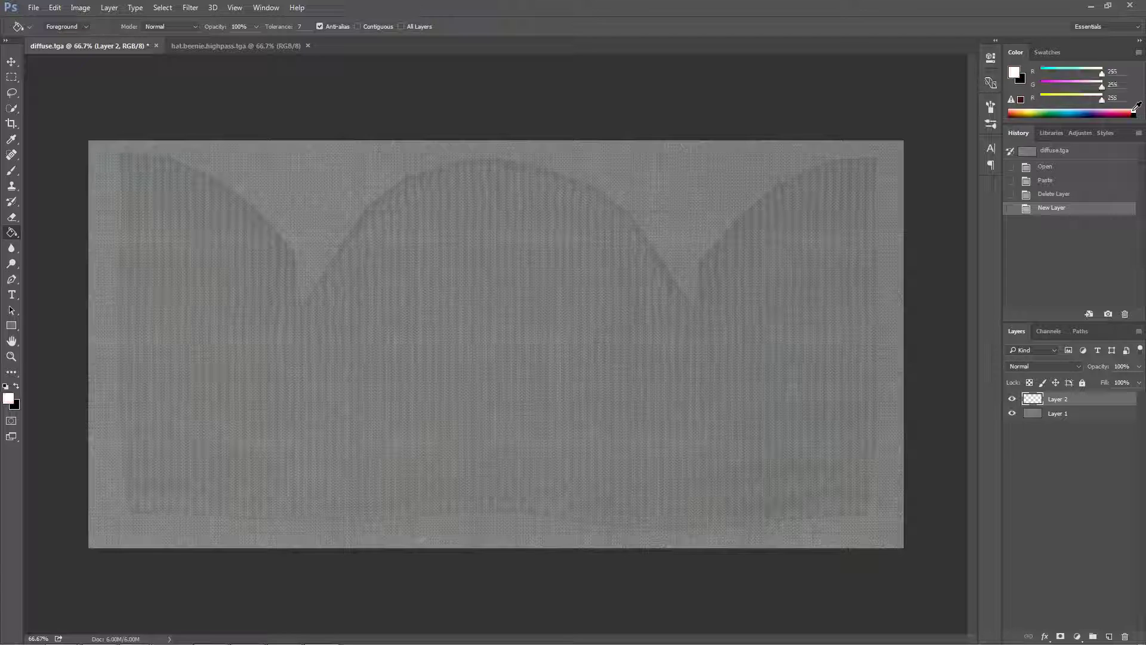
{"action": "left_click", "coordinate": [190, 8]}
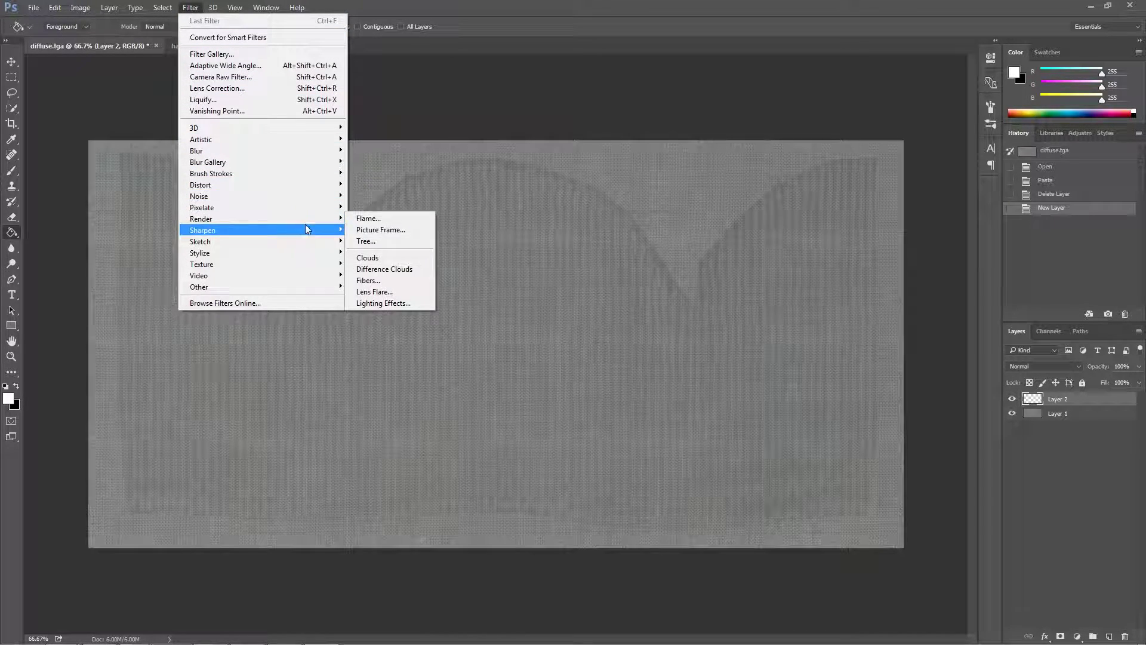
{"action": "mouse_move", "coordinate": [315, 221]}
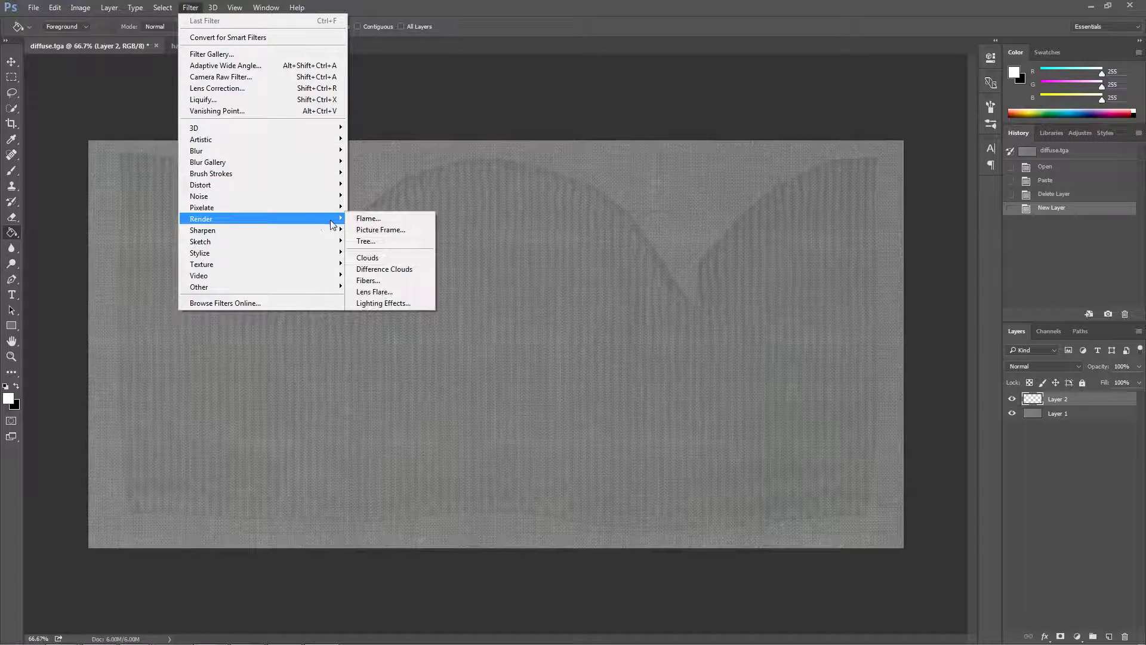
{"action": "left_click", "coordinate": [392, 259]}
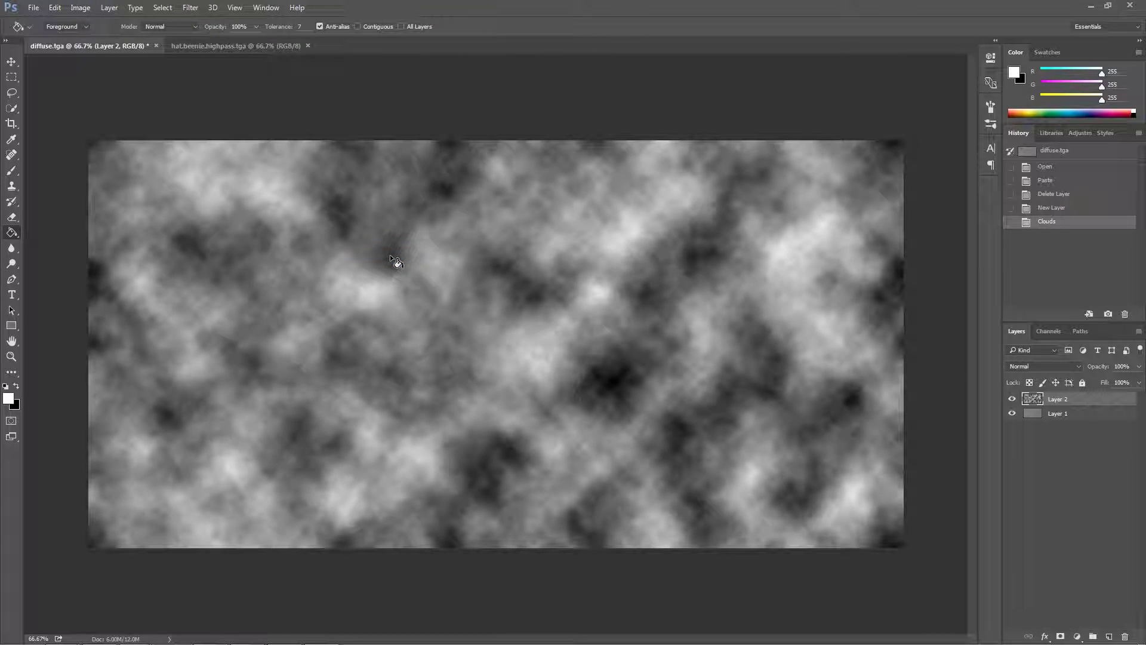
- Add a new layer above the existing clouds layer and render Clouds on it
{"action": "key", "text": "ctrl+shift+n"}
{"action": "left_click", "coordinate": [674, 201]}
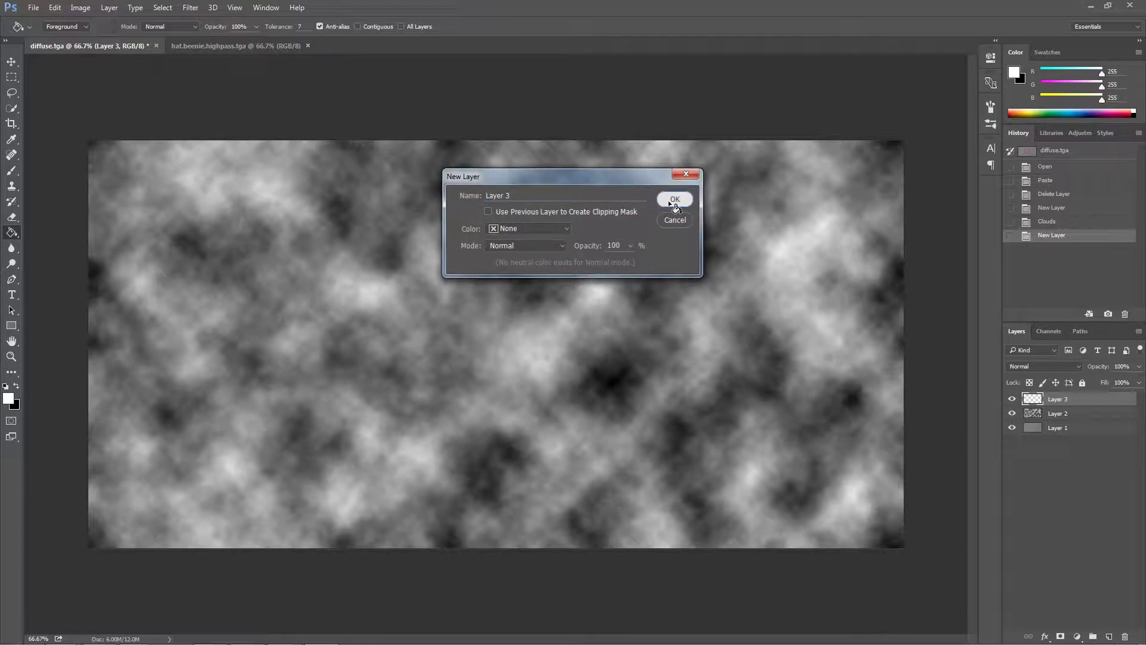
{"action": "left_click", "coordinate": [190, 8]}
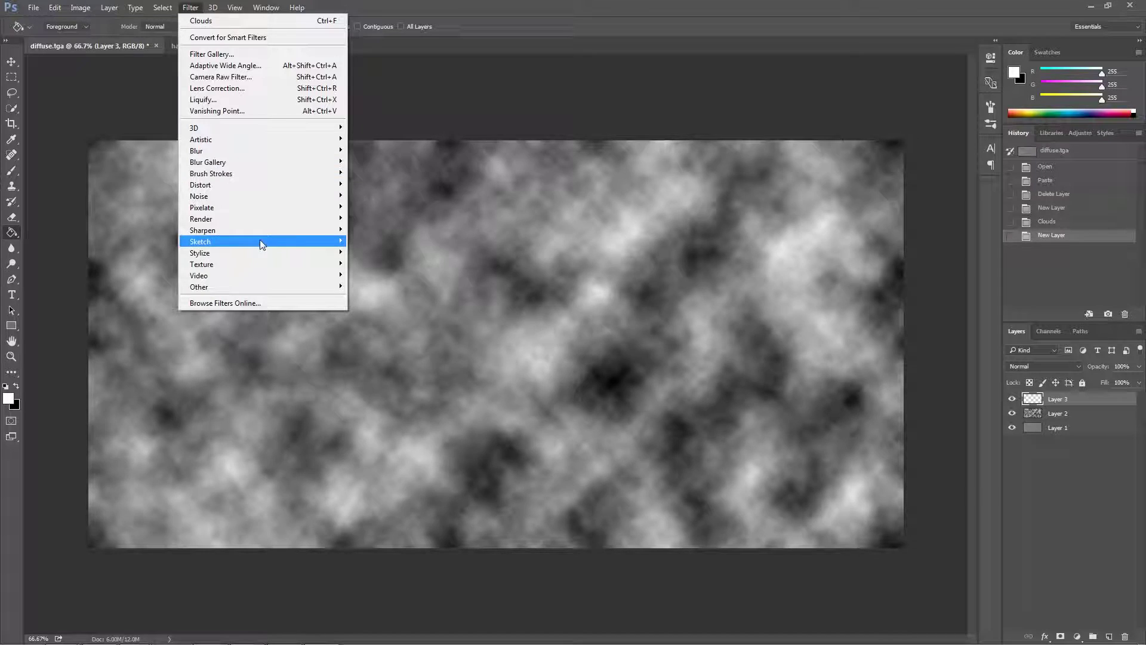
{"action": "mouse_move", "coordinate": [307, 221]}
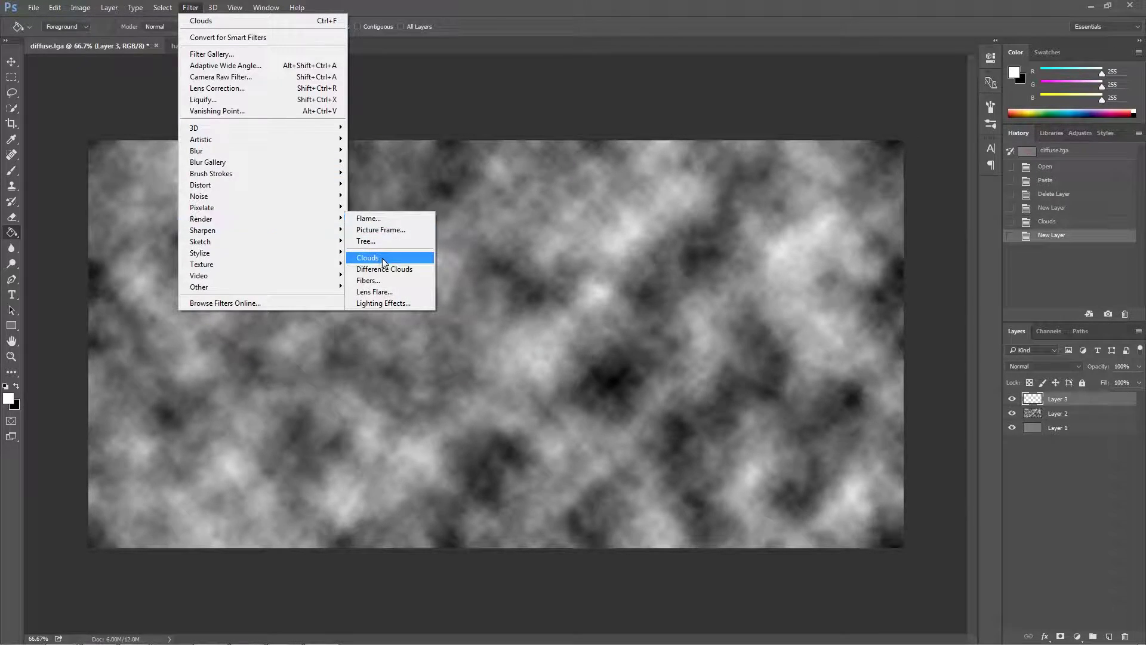
{"action": "left_click", "coordinate": [383, 262]}
- Add Layer 4 at the top of the layer stack and repeat the Clouds filter on it
{"action": "key", "text": "ctrl+shift+n"}
{"action": "key", "text": "Return"}
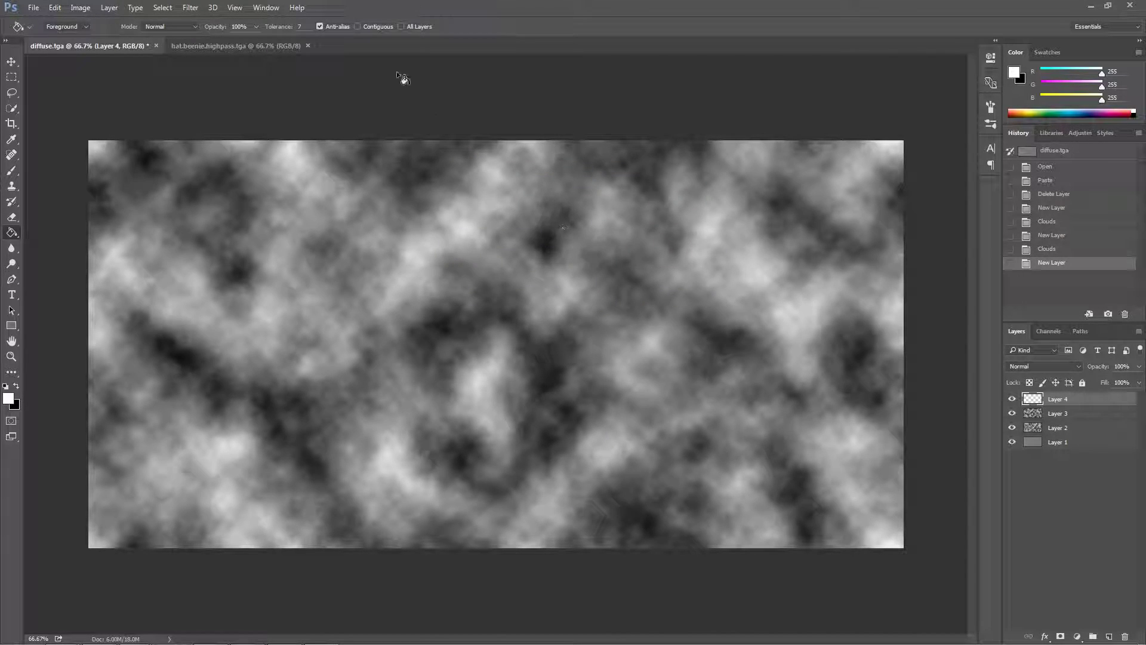
{"action": "left_click", "coordinate": [188, 7]}
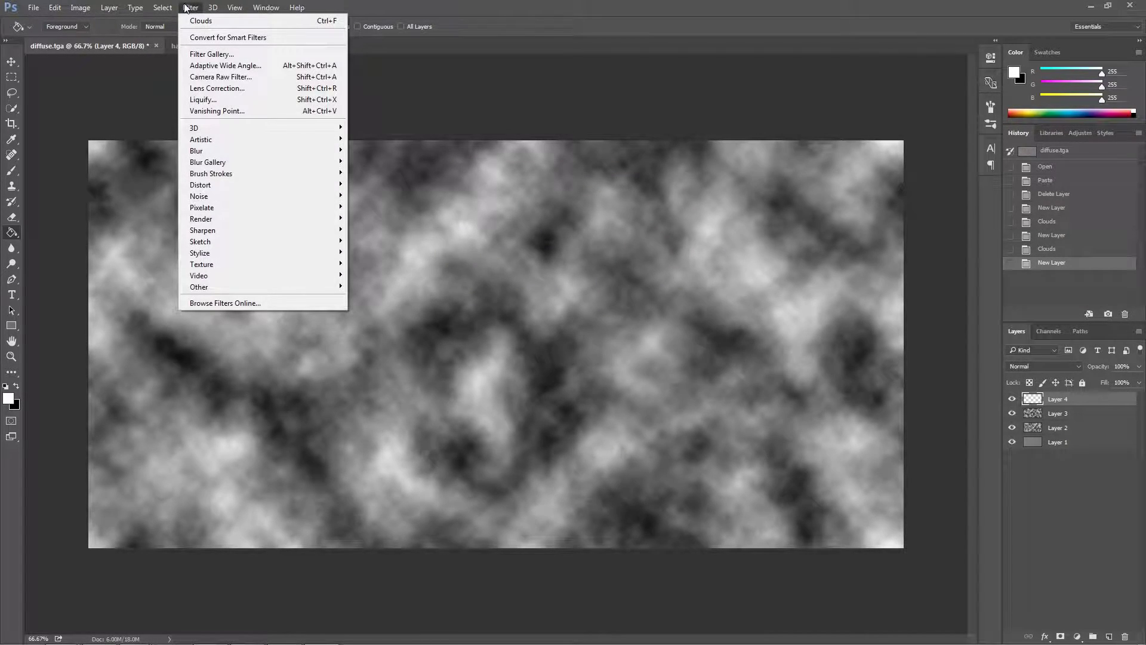
{"action": "key", "text": "ctrl+f"}
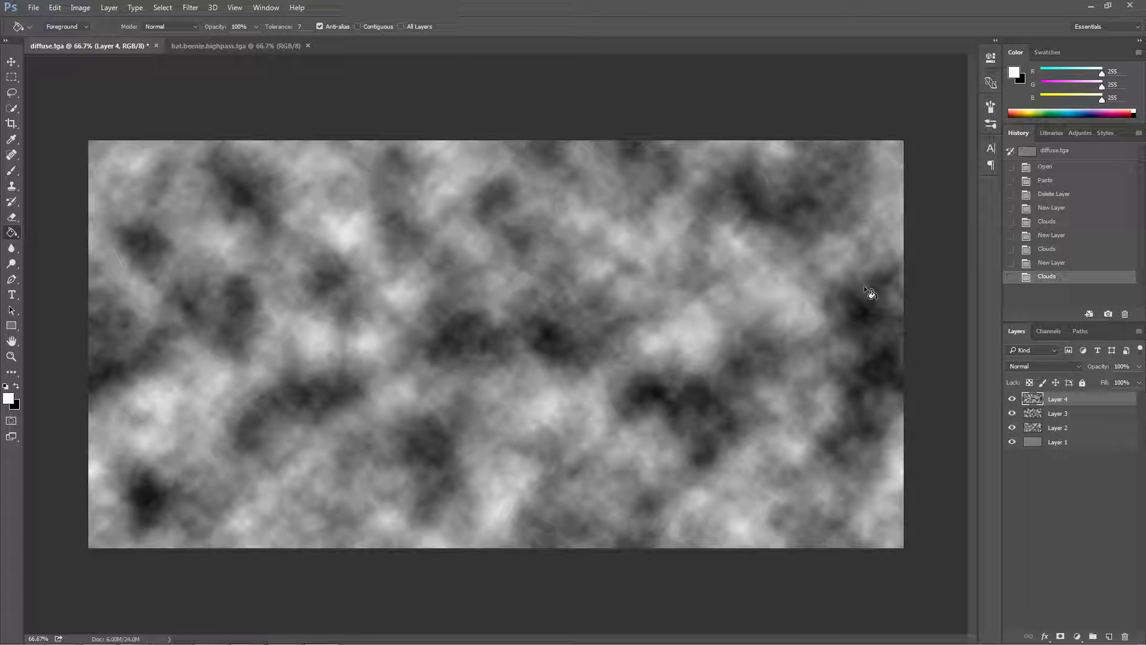
- Open the Filter Gallery for Layer 4, choose the artistic Cutout filter, and fit the whole texture in the preview
{"action": "left_click", "coordinate": [188, 7]}
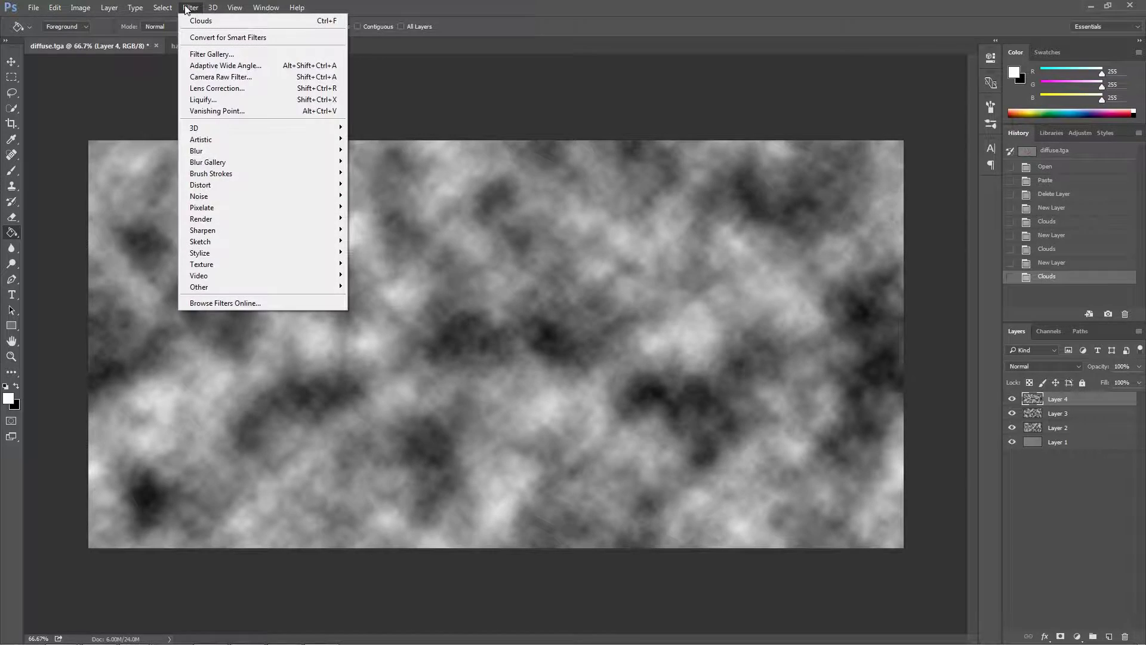
{"action": "left_click", "coordinate": [198, 54]}
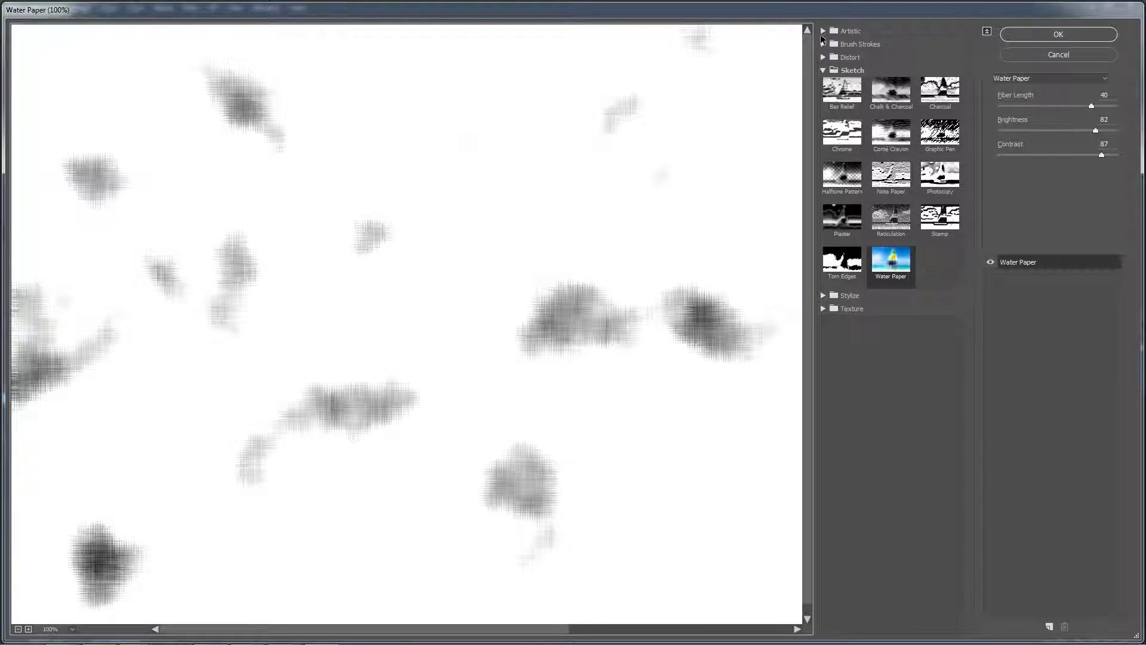
{"action": "left_click", "coordinate": [822, 31]}
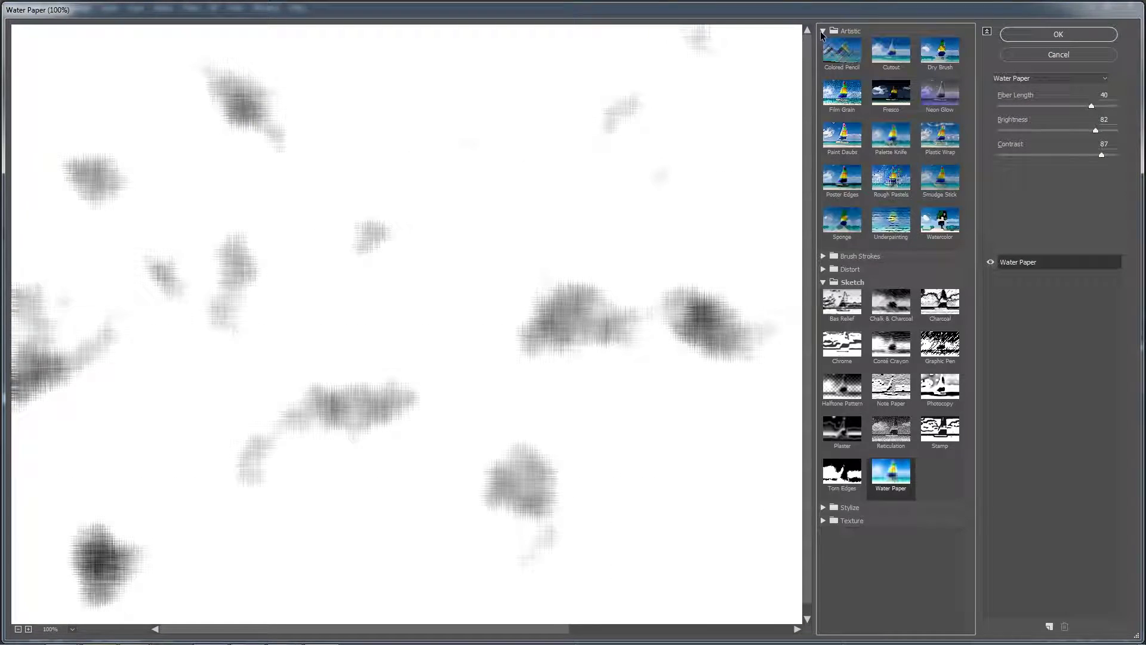
{"action": "left_click", "coordinate": [897, 52]}
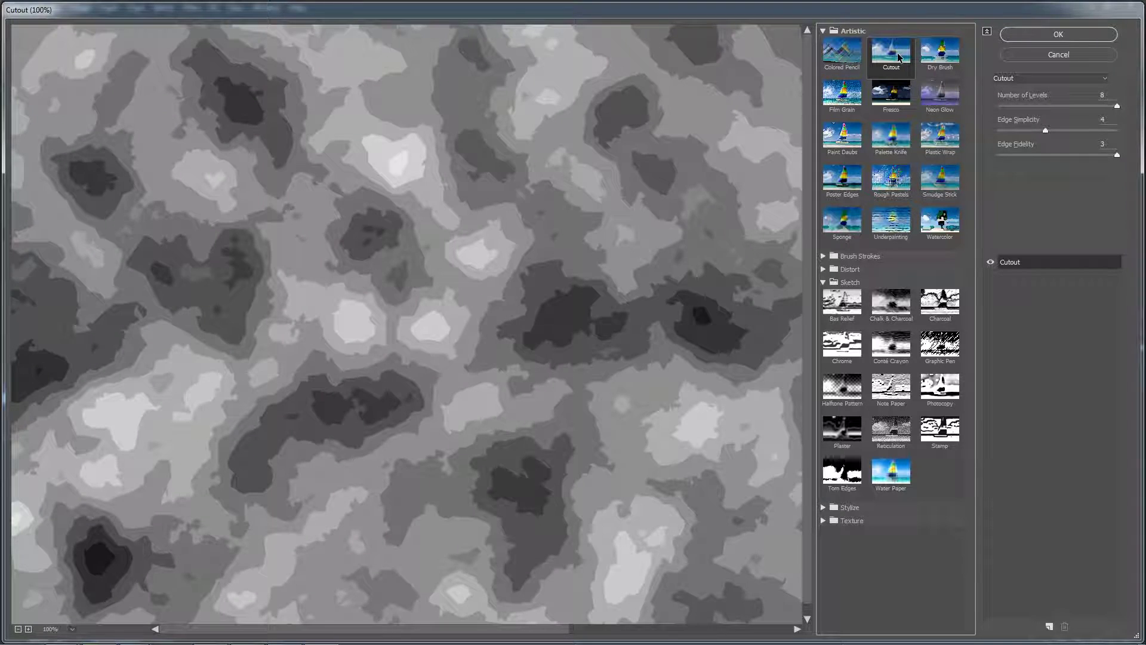
{"action": "key", "text": "alt"}
{"action": "key", "text": "alt"}
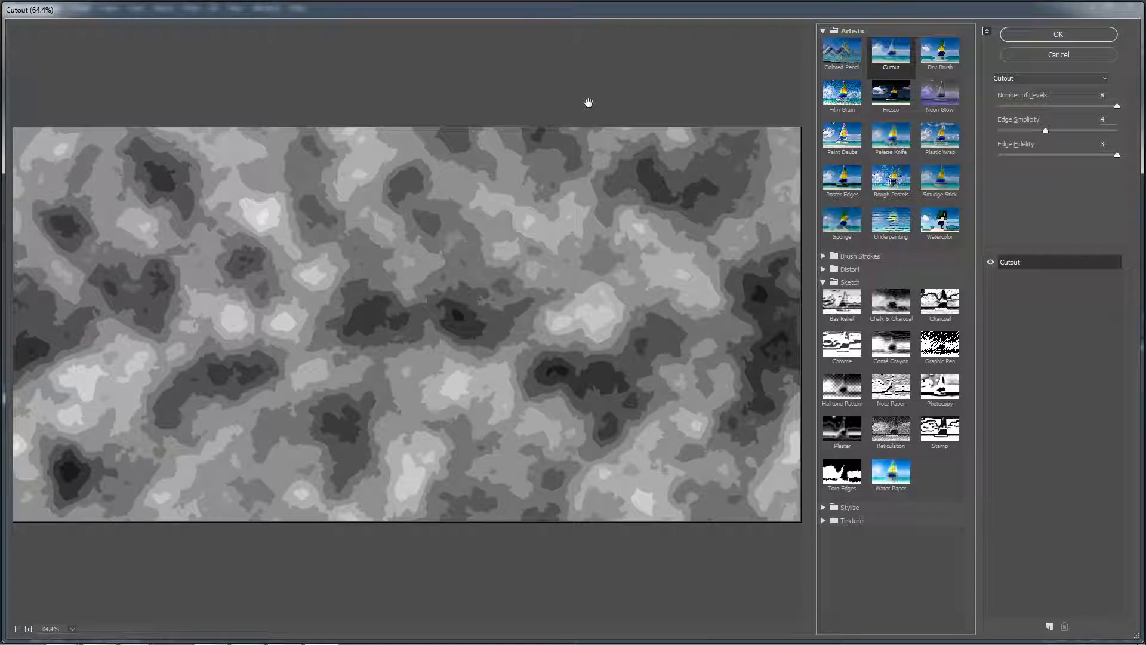
- Apply Cutout to Layer 4 with Number of Levels 2, Edge Simplicity 0 and Edge Fidelity 3
{"action": "left_click", "coordinate": [1070, 106]}
{"action": "left_click_drag", "start_coordinate": [1070, 107], "coordinate": [996, 110]}
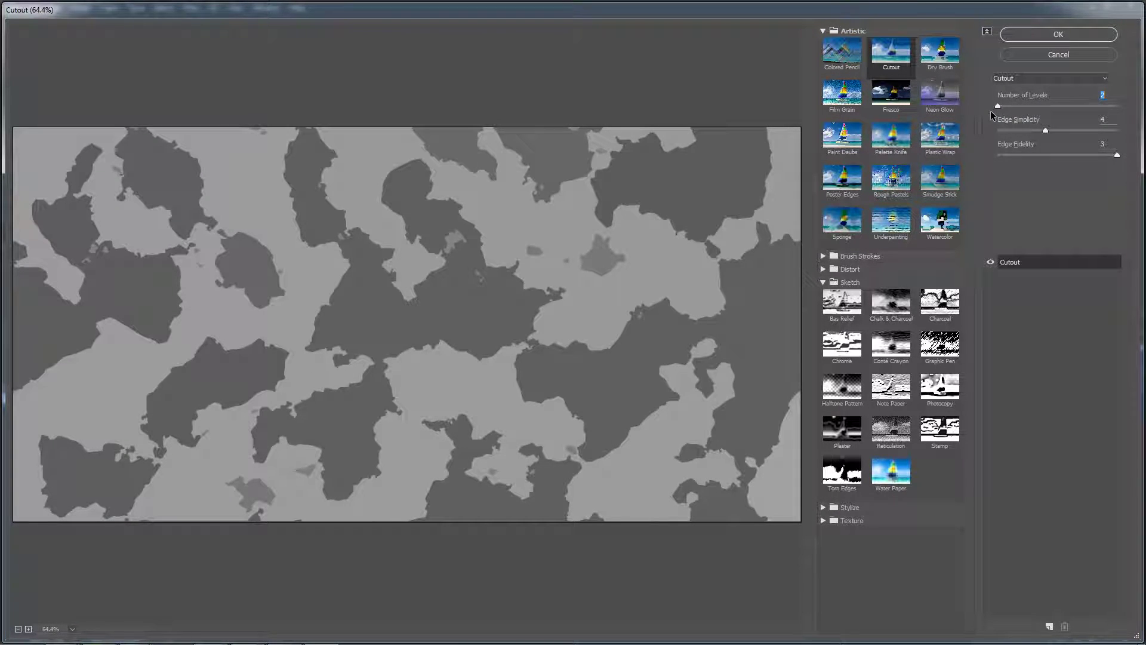
{"action": "left_click_drag", "start_coordinate": [1044, 130], "coordinate": [954, 136]}
{"action": "left_click", "coordinate": [1118, 156]}
{"action": "mouse_move", "coordinate": [1003, 131]}
{"action": "left_mouse_down"}
{"action": "mouse_move", "coordinate": [1137, 139]}
{"action": "mouse_move", "coordinate": [997, 131]}
{"action": "left_mouse_up"}
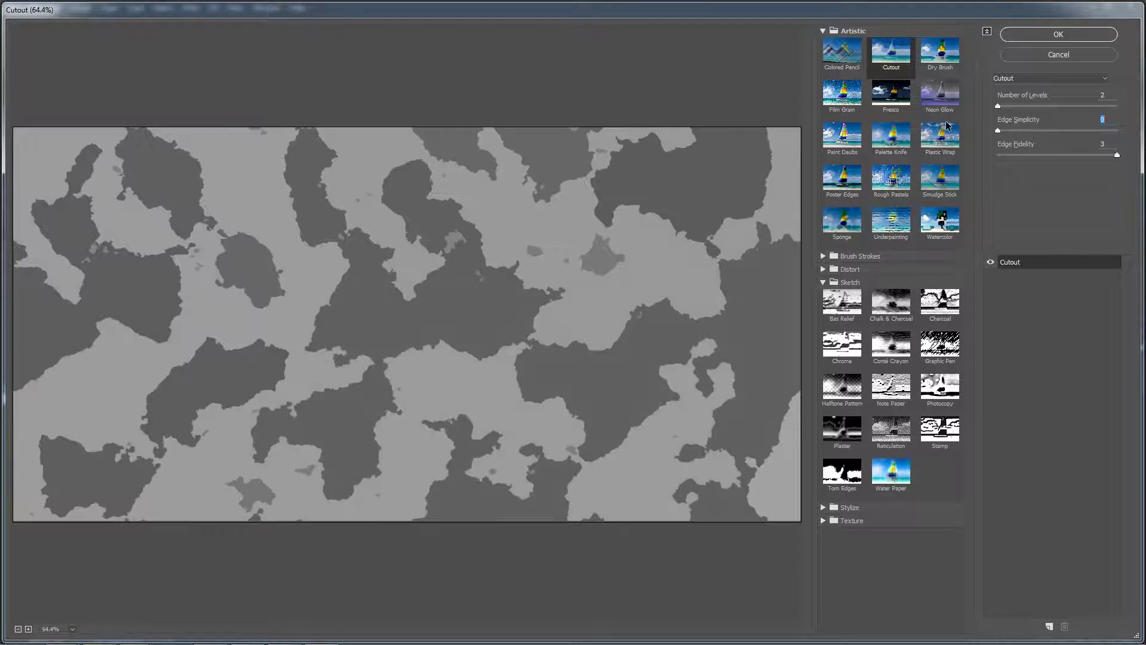
{"action": "mouse_move", "coordinate": [1116, 154]}
{"action": "left_mouse_down"}
{"action": "mouse_move", "coordinate": [996, 156]}
{"action": "mouse_move", "coordinate": [1137, 156]}
{"action": "left_mouse_up"}
{"action": "left_click", "coordinate": [1052, 34]}
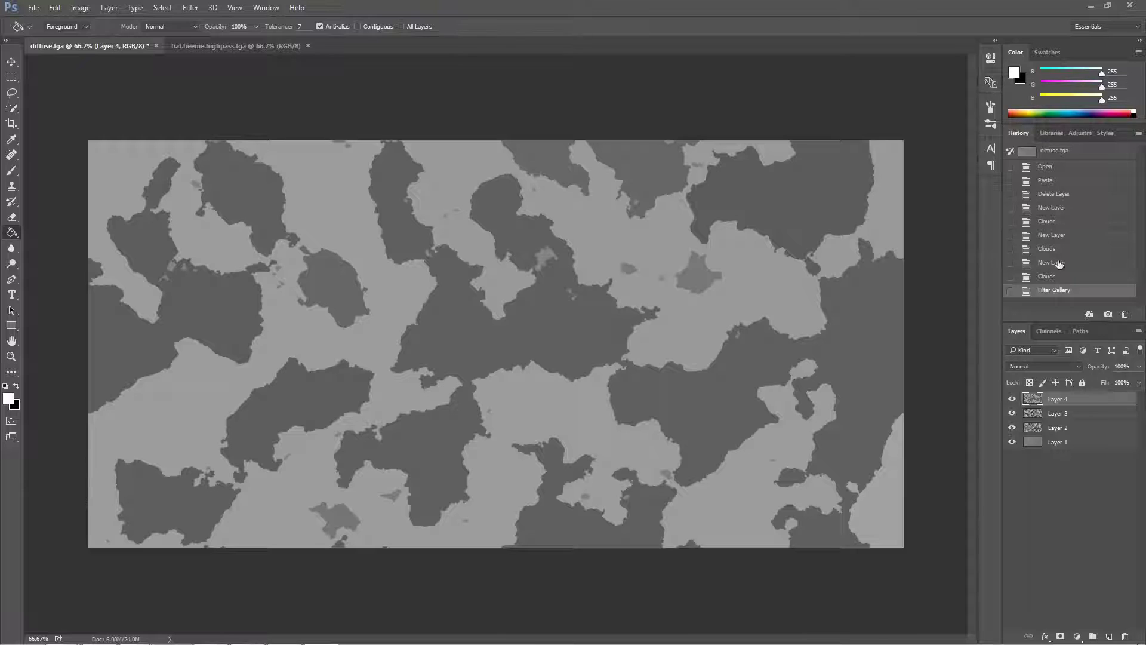
- Reapply the same Cutout filter to the clouds on Layer 3
{"action": "left_click", "coordinate": [1061, 415]}
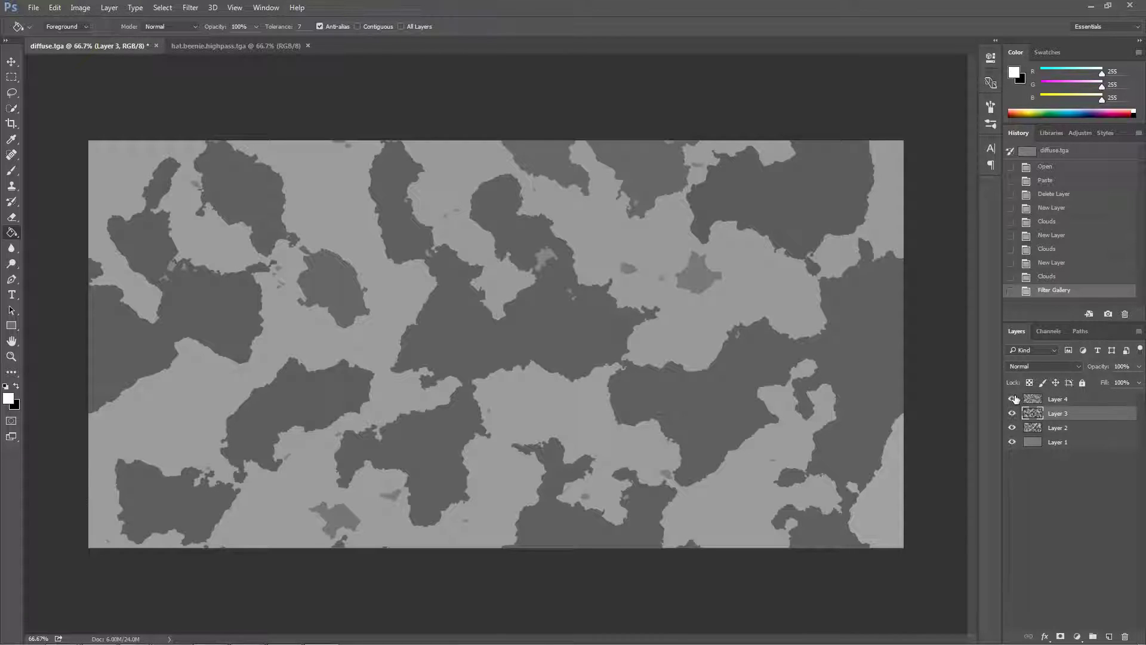
{"action": "left_click", "coordinate": [190, 8]}
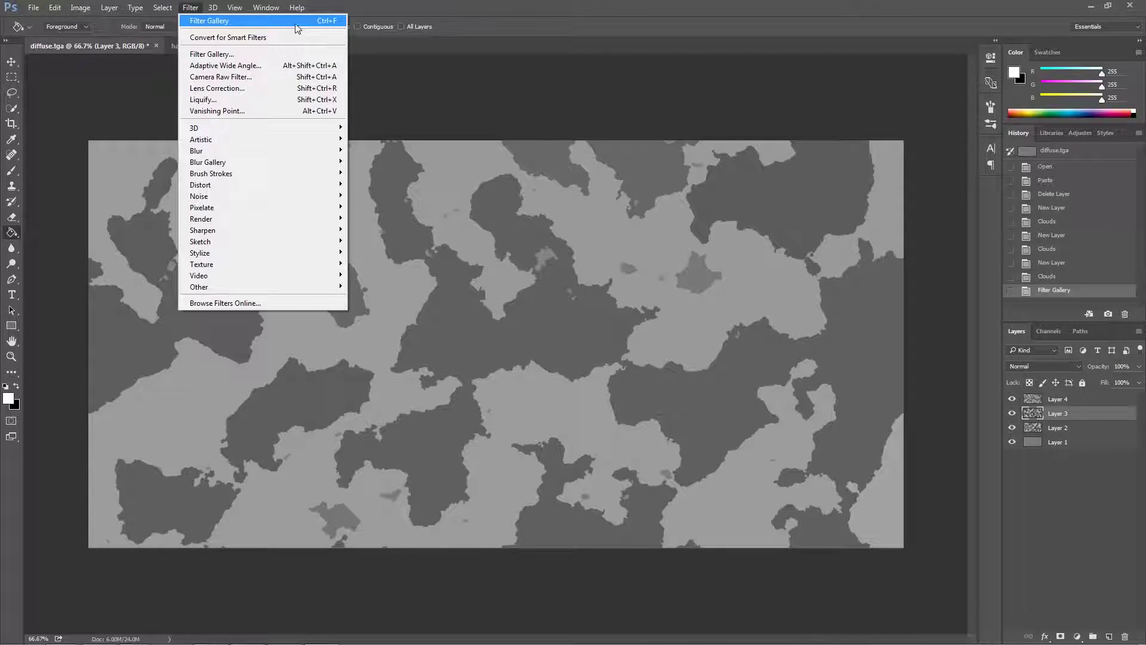
{"action": "left_click", "coordinate": [209, 21]}
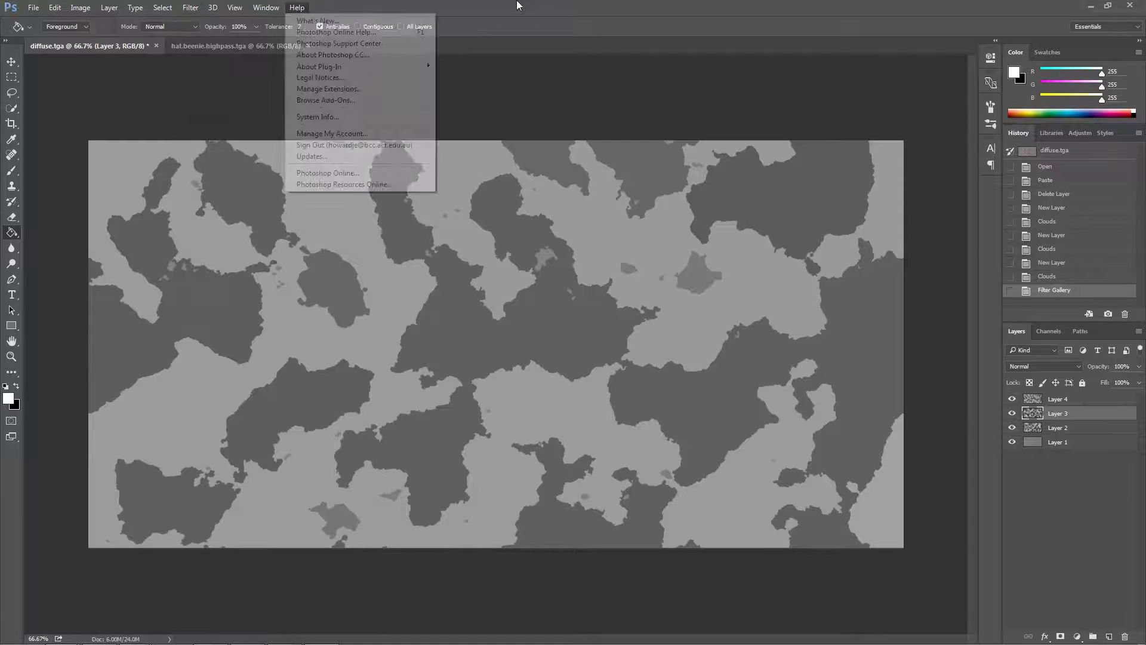
- Hide Layers 4 and 3, reapply the Cutout filter to Layer 2, and show both hidden layers again
{"action": "left_click", "coordinate": [1012, 399]}
{"action": "left_click", "coordinate": [1012, 413]}
{"action": "left_click", "coordinate": [1039, 428]}
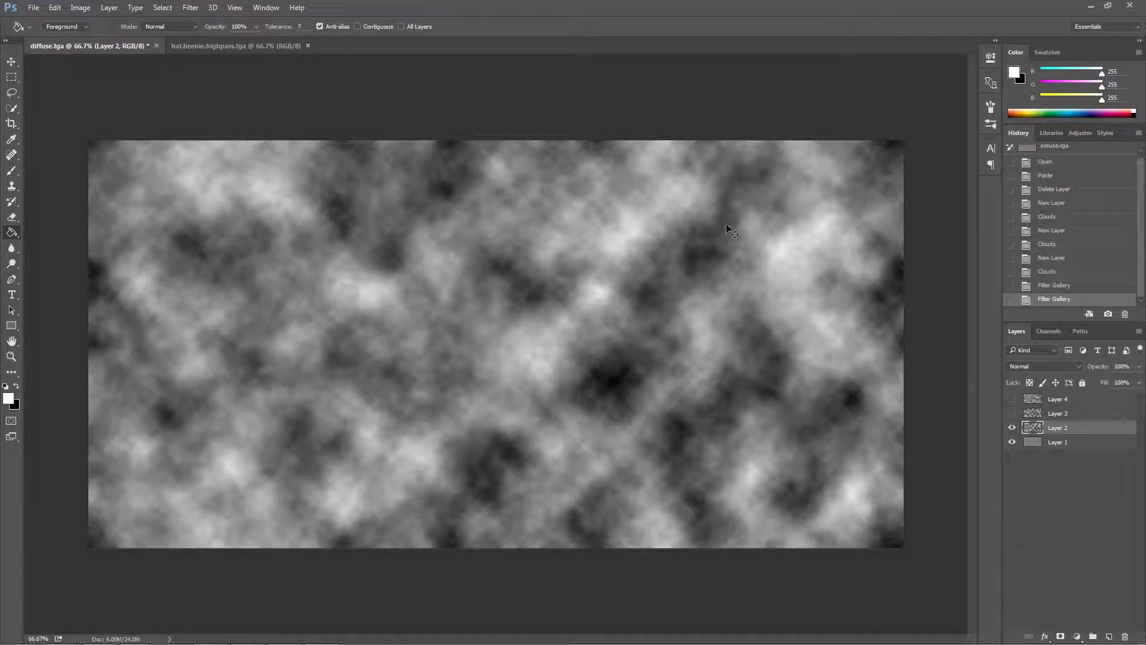
{"action": "key", "text": "ctrl+f"}
{"action": "left_click", "coordinate": [1012, 413]}
{"action": "left_click", "coordinate": [1012, 398]}
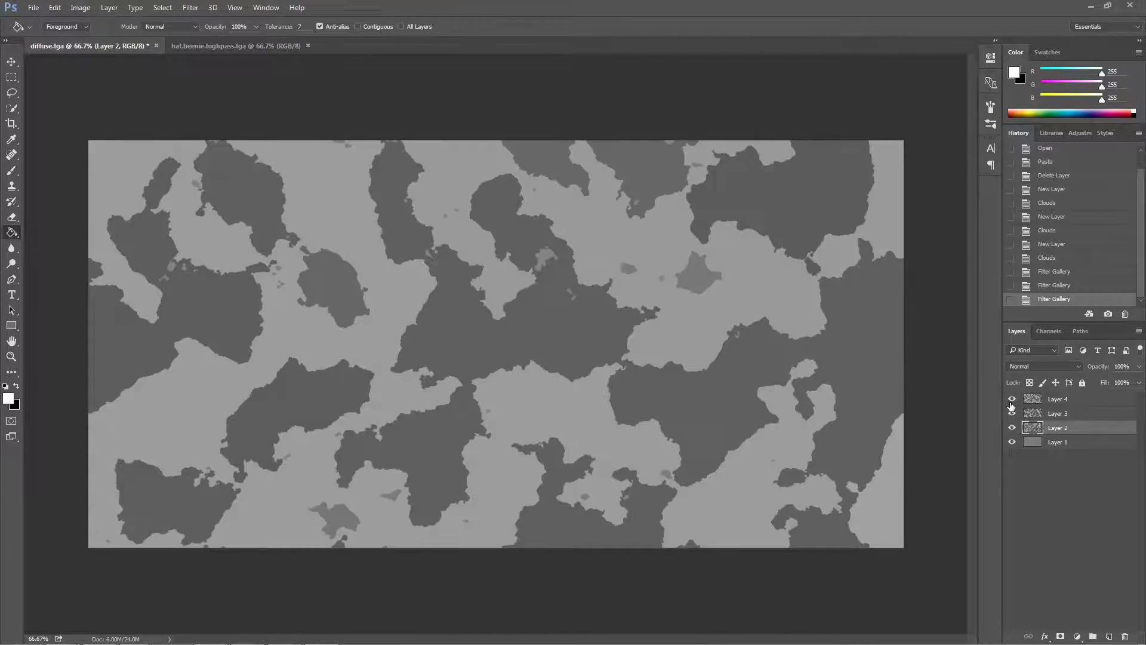
- On Layer 4, select the light gray areas using the Magic Wand with tolerance 19, delete them, and deselect
{"action": "left_click", "coordinate": [1057, 400]}
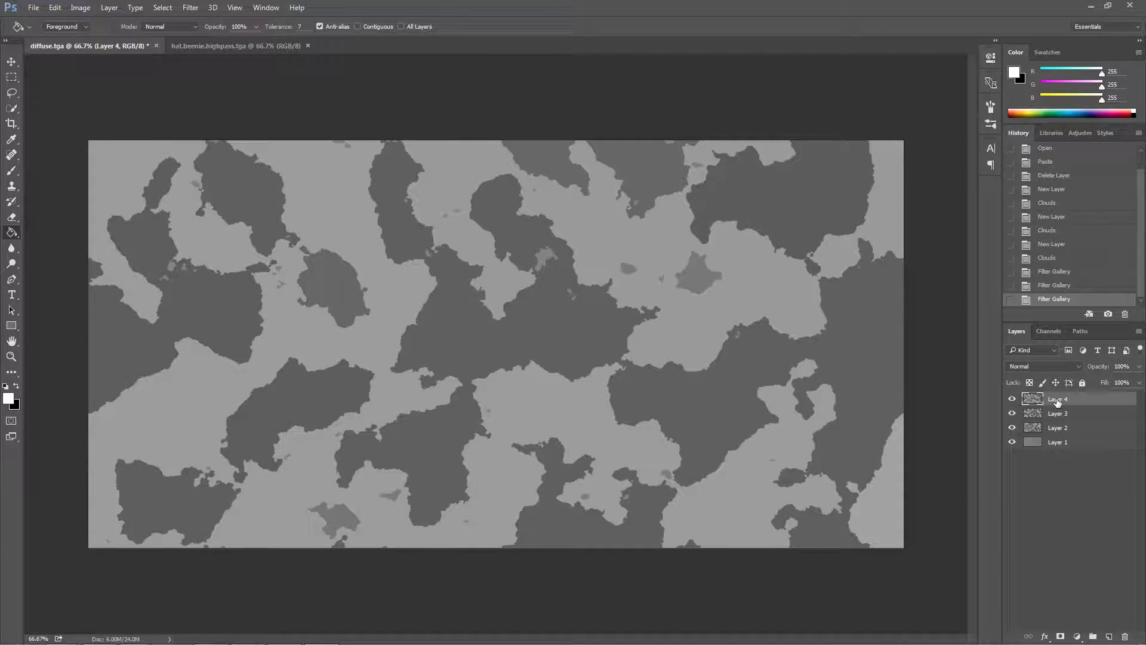
{"action": "left_click", "coordinate": [9, 109]}
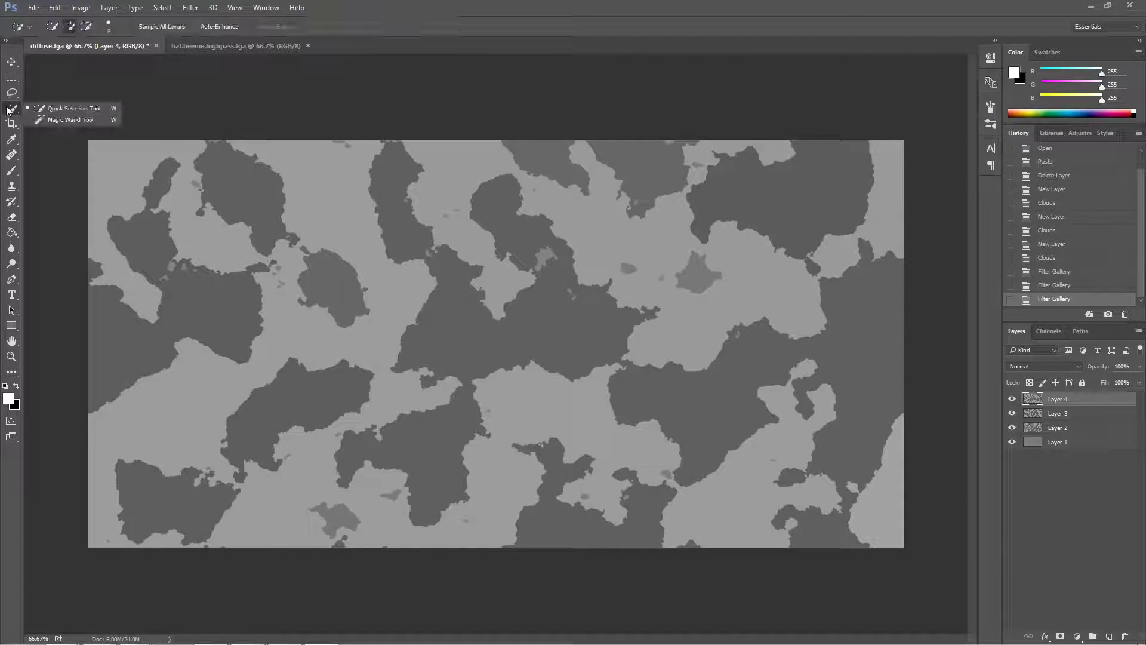
{"action": "left_click", "coordinate": [44, 120]}
{"action": "left_click_drag", "start_coordinate": [243, 27], "coordinate": [246, 28]}
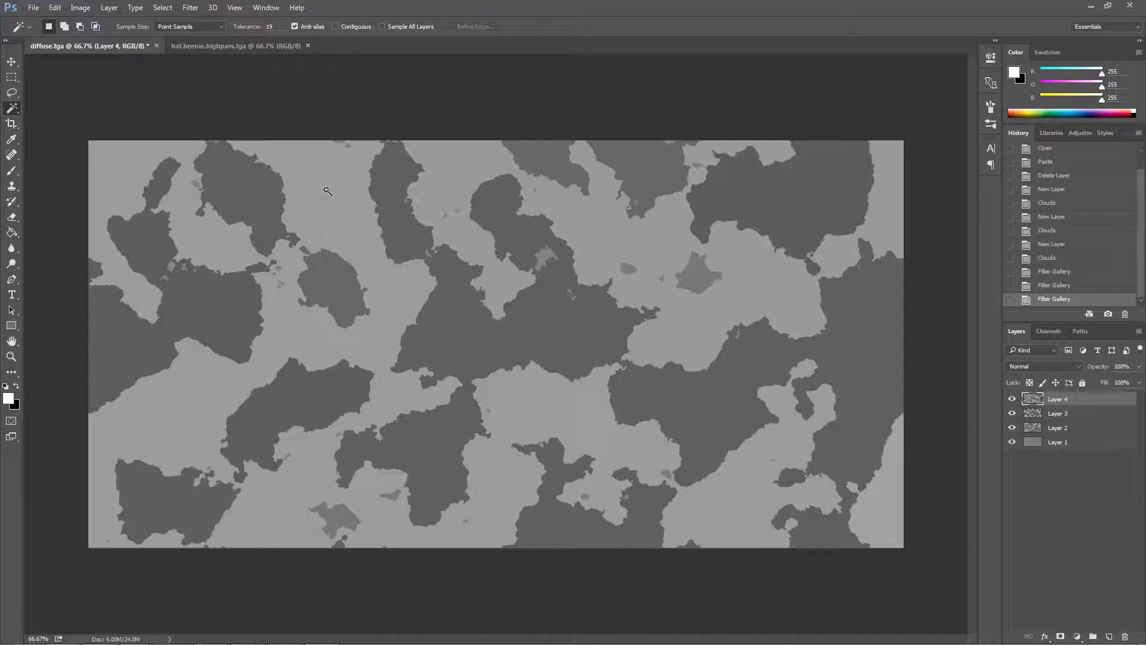
{"action": "left_click", "coordinate": [614, 229]}
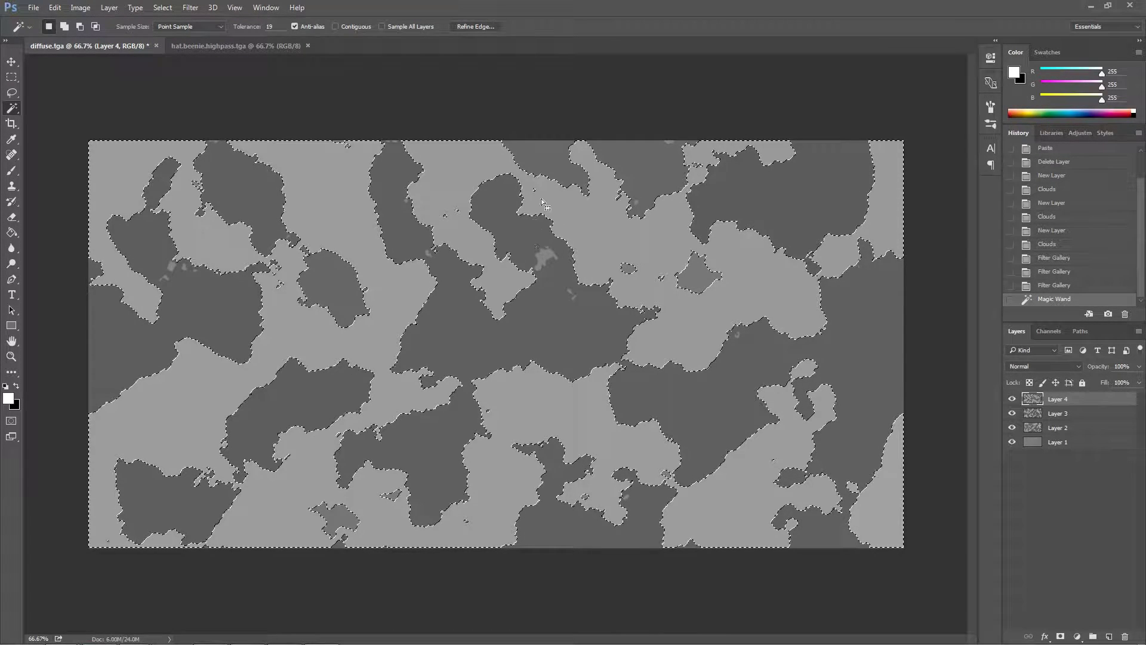
{"action": "key", "text": "Delete"}
{"action": "key", "text": "ctrl+d"}
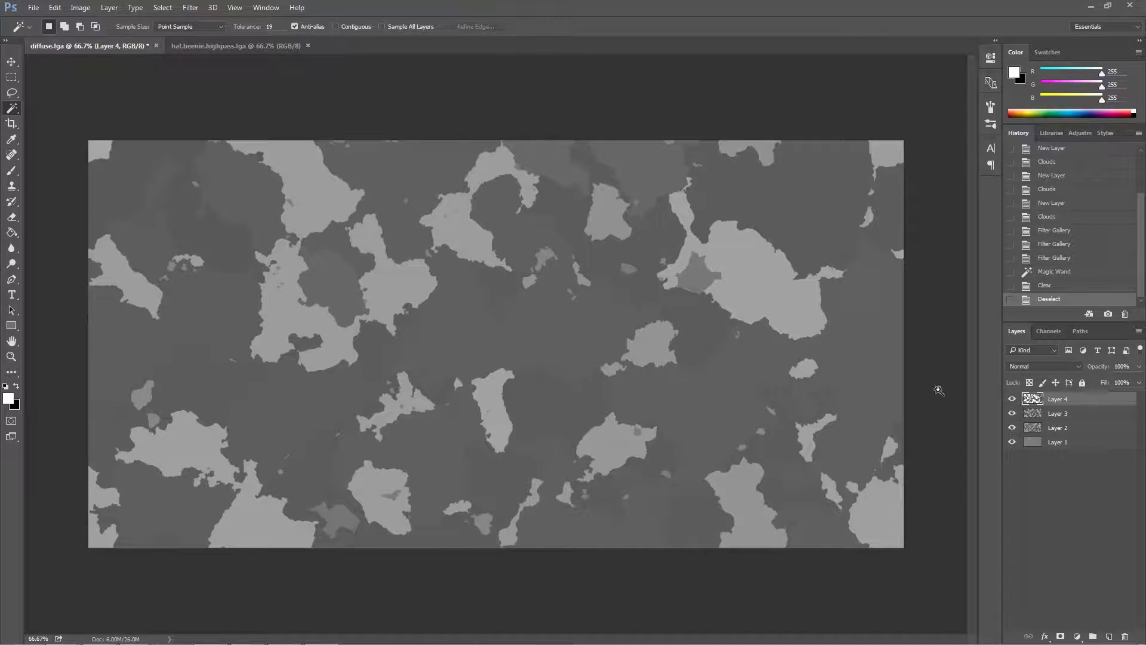
- Hide Layers 3 and 2, add a new layer directly above Layer 1, and fill it with white
{"action": "left_click", "coordinate": [1012, 413]}
{"action": "left_click", "coordinate": [1012, 428]}
{"action": "left_click", "coordinate": [1055, 442]}
{"action": "key", "text": "ctrl+shift+n"}
{"action": "key", "text": "Return"}
{"action": "key", "text": "g"}
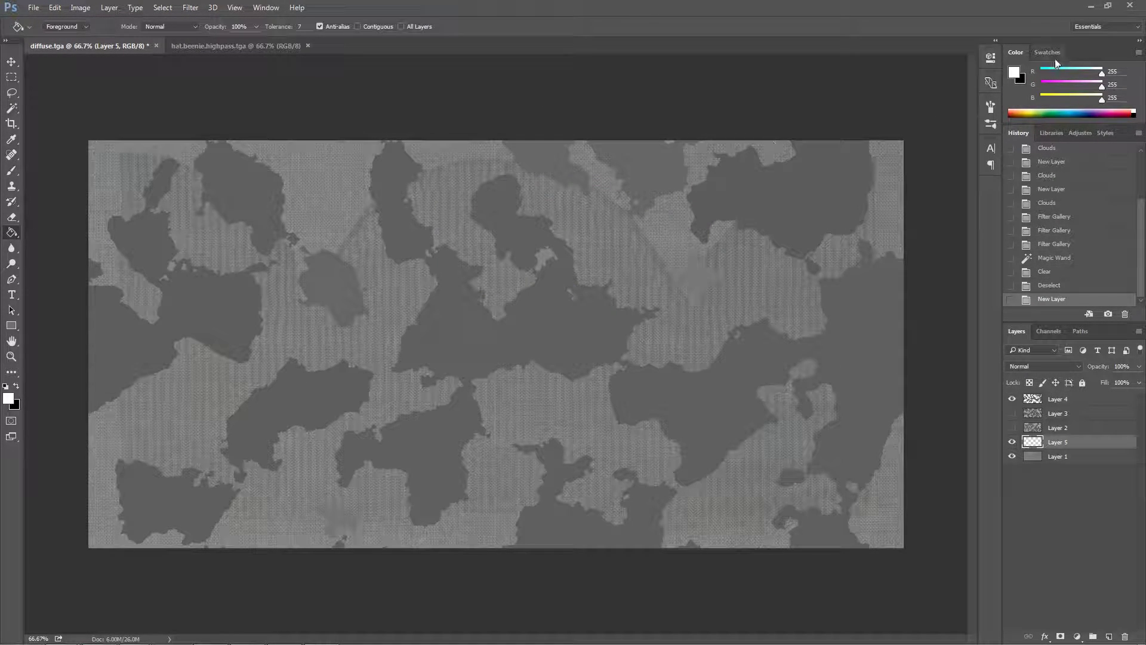
{"action": "left_click", "coordinate": [707, 220]}
- On Layer 4, select the leftover mid-gray specks with the Magic Wand, delete them, and deselect
{"action": "left_click", "coordinate": [1060, 400]}
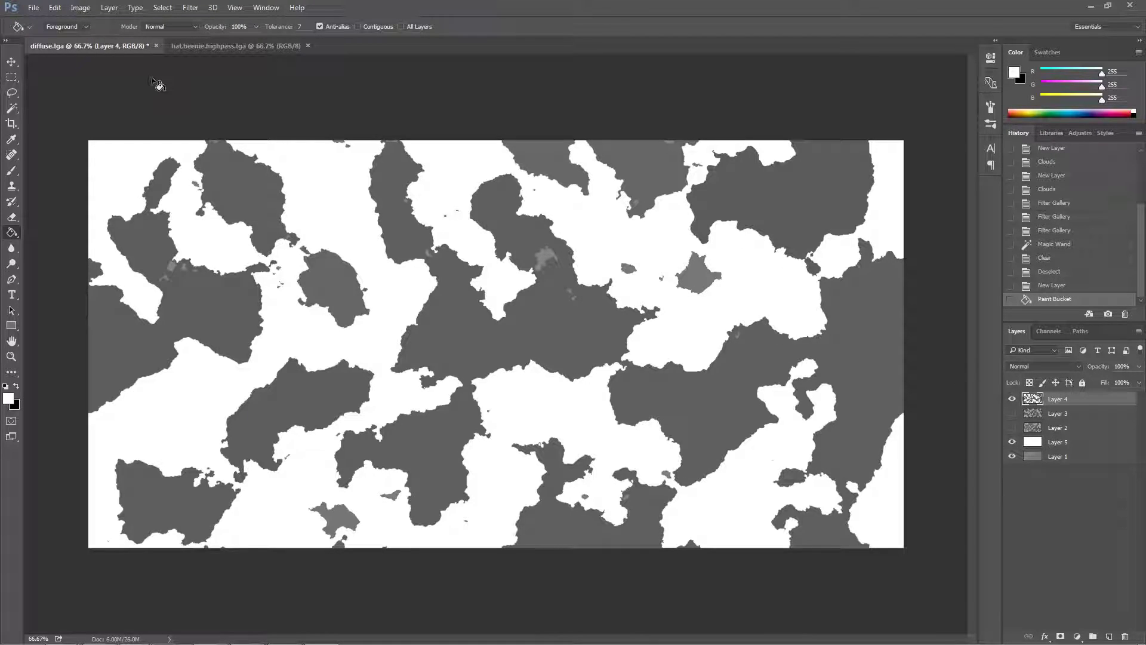
{"action": "left_click", "coordinate": [12, 108]}
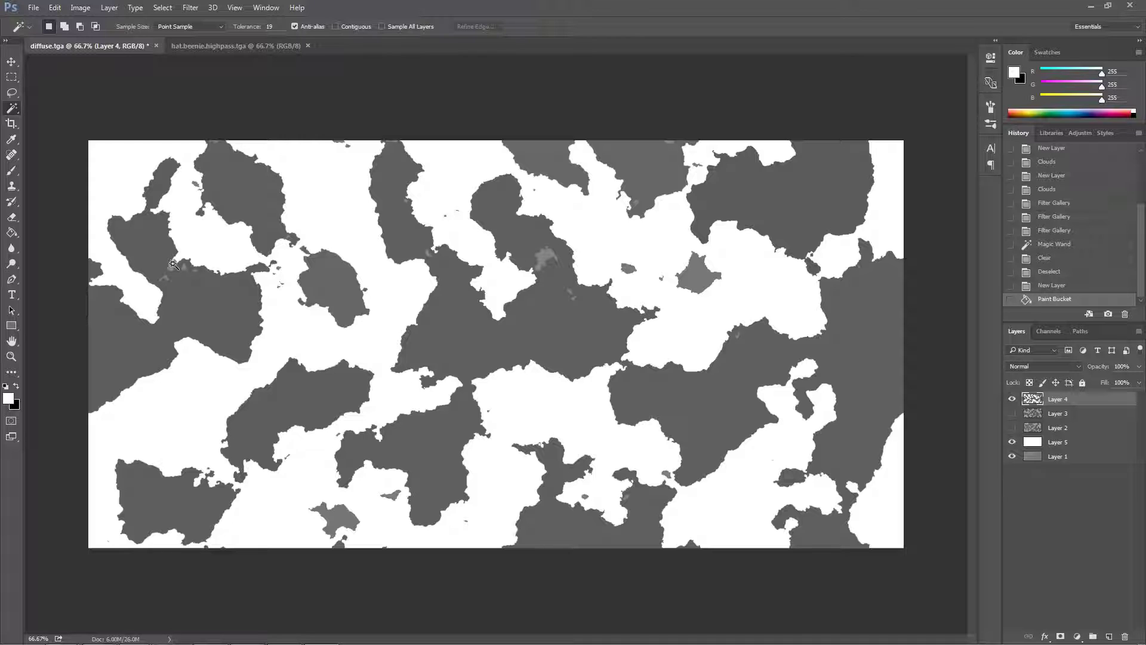
{"action": "left_click", "coordinate": [173, 265]}
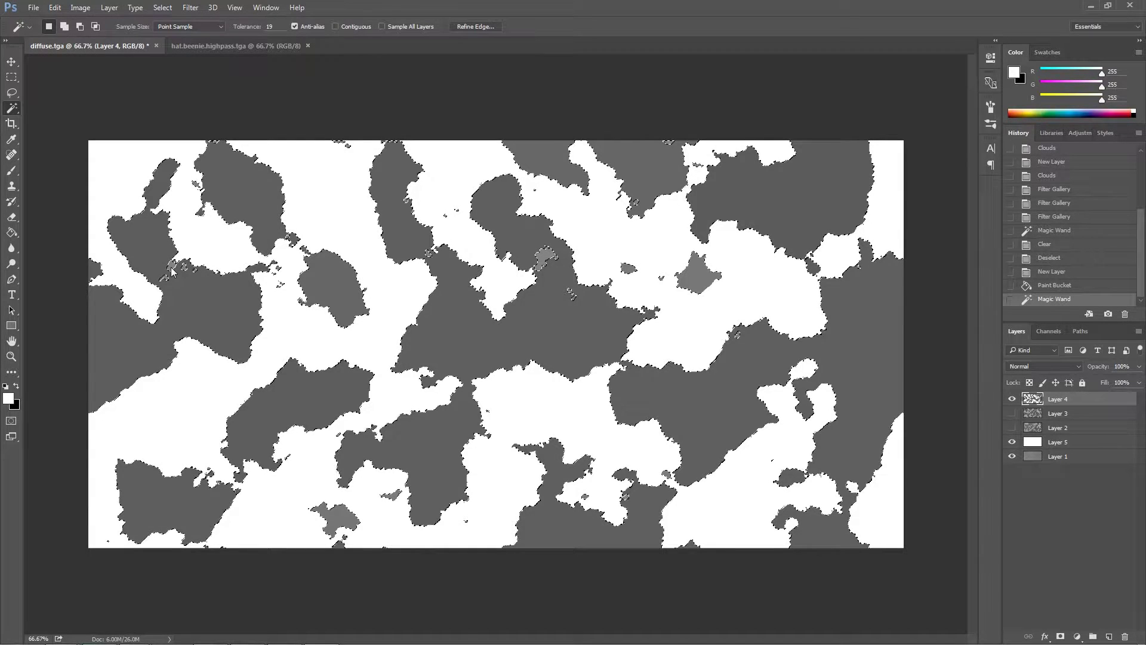
{"action": "key", "text": "Delete"}
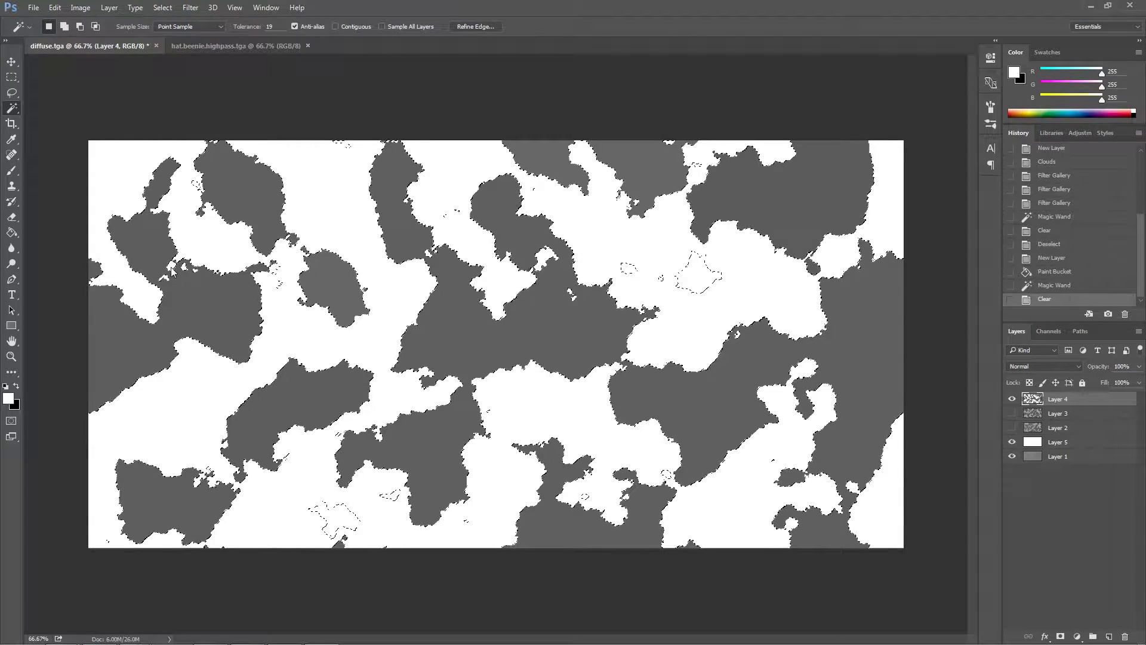
{"action": "key", "text": "ctrl+d"}
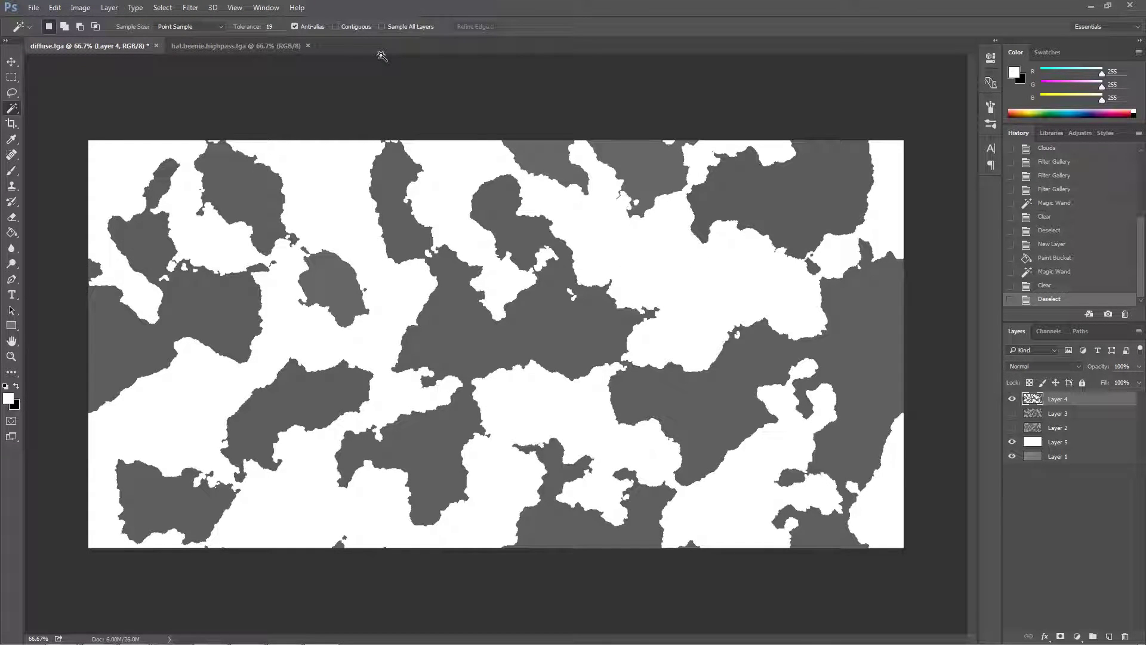
- Hide Layer 4, show Layer 3, delete its dark gray areas using the Magic Wand, and deselect
{"action": "left_click", "coordinate": [1012, 399]}
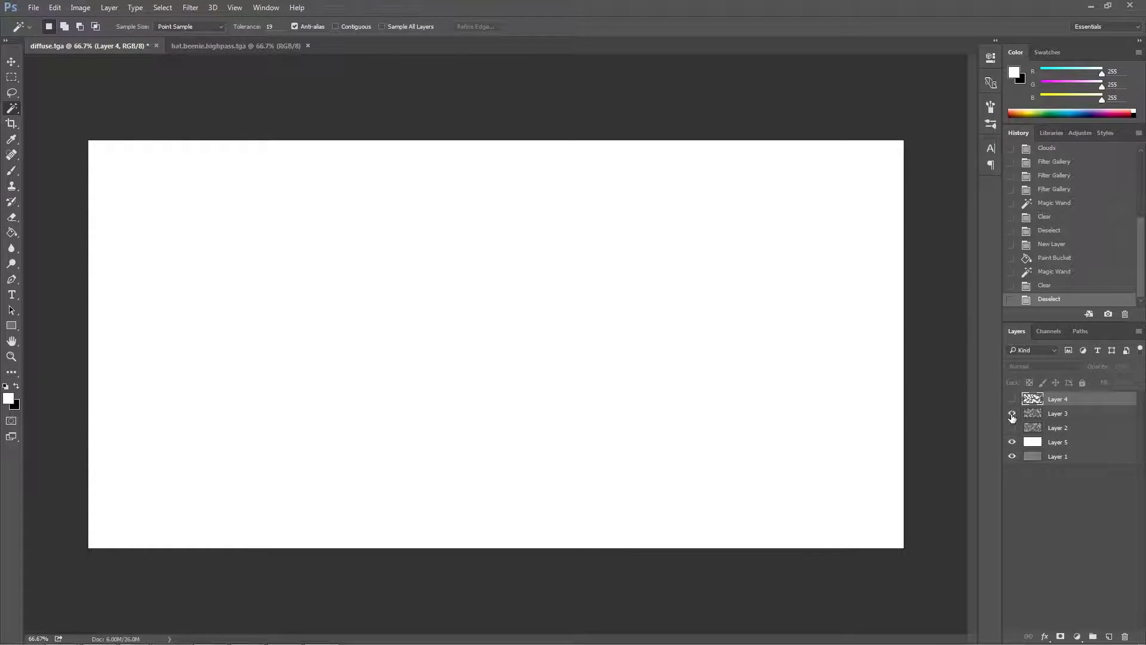
{"action": "left_click", "coordinate": [1012, 413]}
{"action": "left_click", "coordinate": [394, 167]}
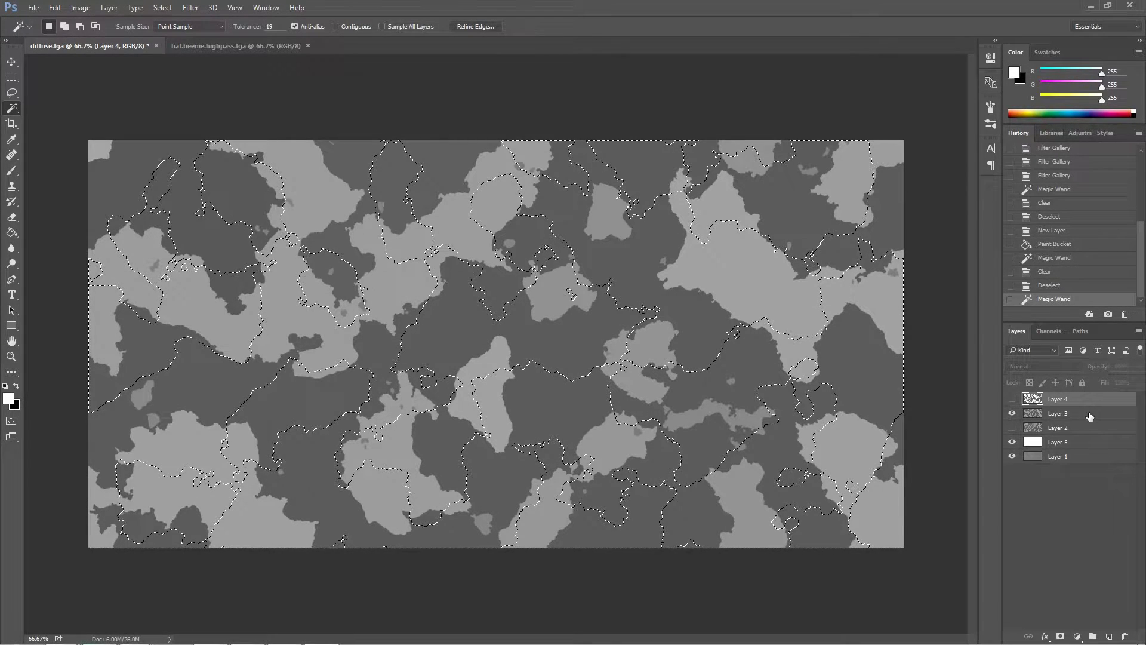
{"action": "left_click", "coordinate": [1089, 417]}
{"action": "left_click", "coordinate": [604, 124]}
{"action": "left_click", "coordinate": [420, 158]}
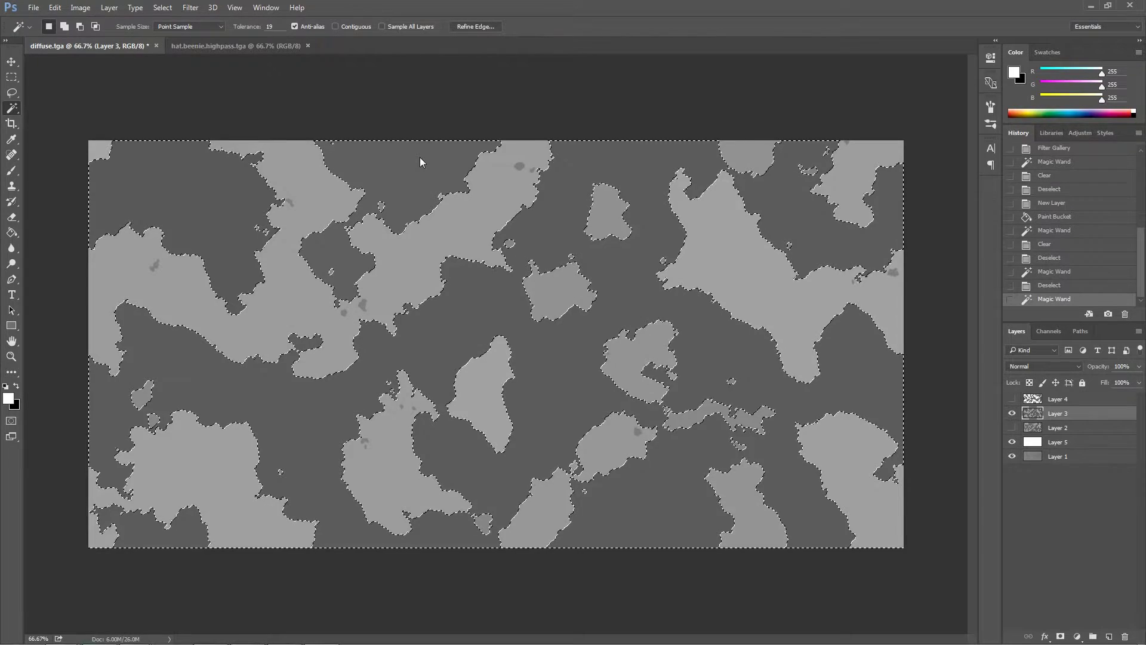
{"action": "key", "text": "Delete"}
{"action": "key", "text": "ctrl+d"}
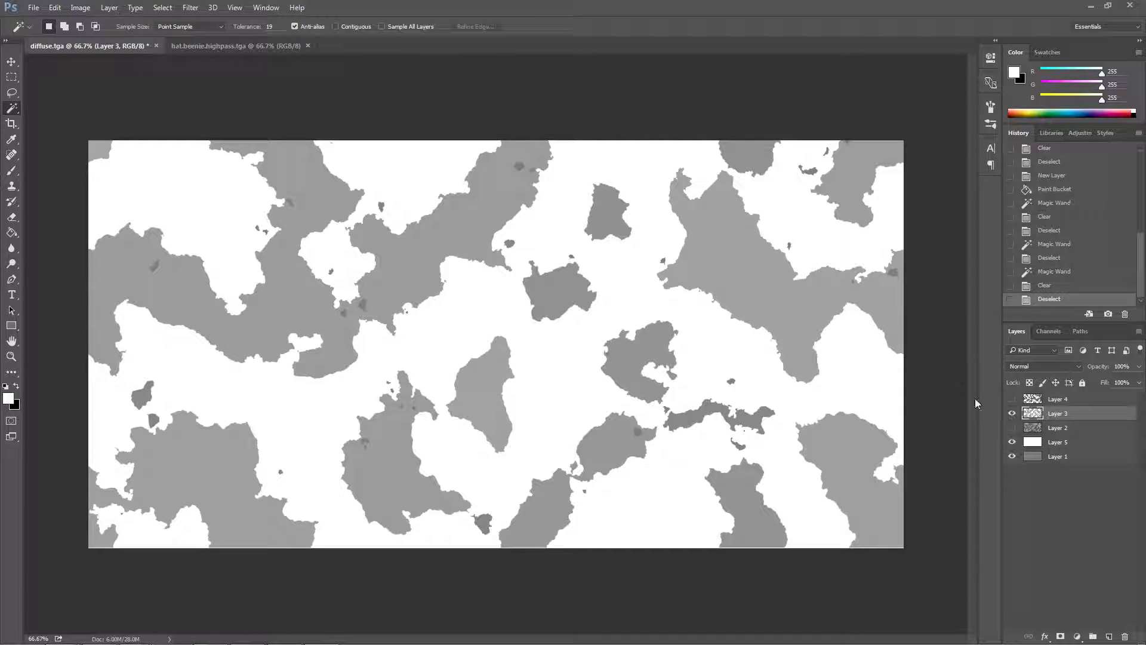
- Show Layer 2 and hide Layer 3, delete Layer 2's light gray areas using the Magic Wand, and deselect
{"action": "left_click", "coordinate": [1071, 430]}
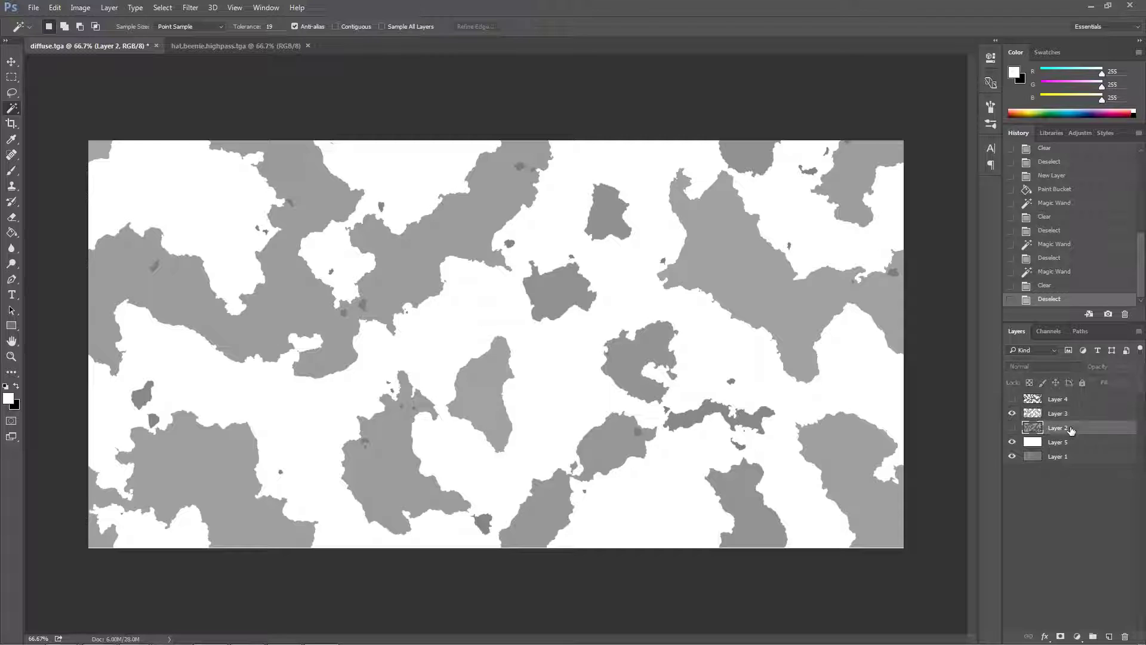
{"action": "left_click", "coordinate": [1012, 427]}
{"action": "left_click", "coordinate": [1012, 413]}
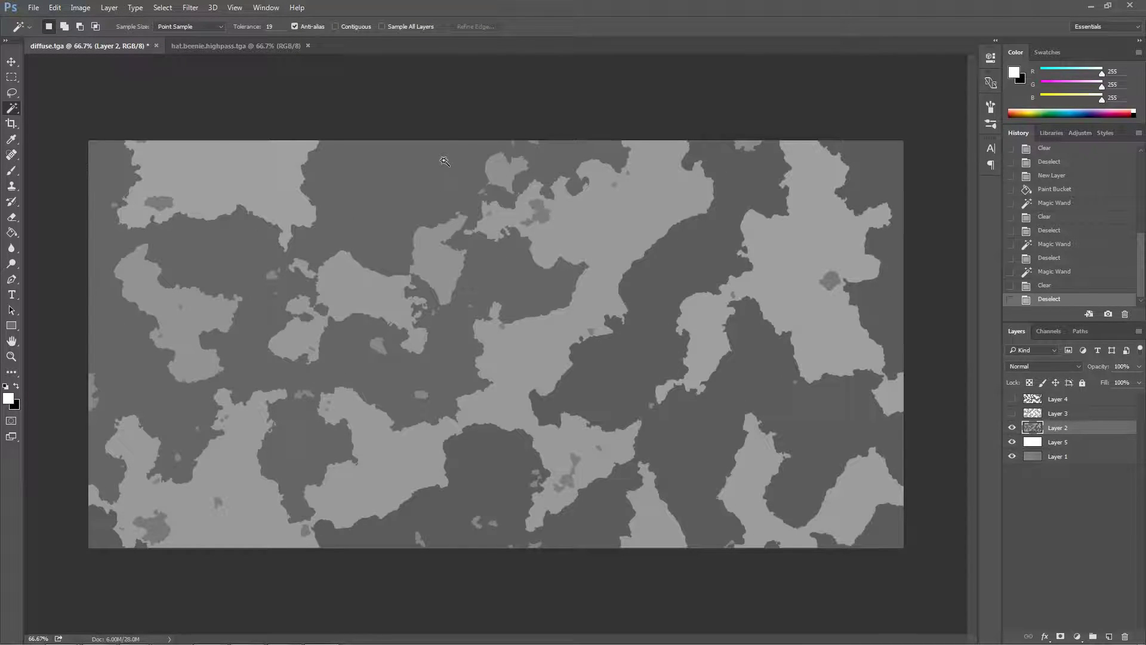
{"action": "left_click", "coordinate": [628, 207]}
{"action": "key", "text": "Delete"}
{"action": "key", "text": "ctrl+d"}
- On Layer 2, select the leftover mid-gray specks with the Magic Wand, delete them, and deselect
{"action": "left_click", "coordinate": [378, 346]}
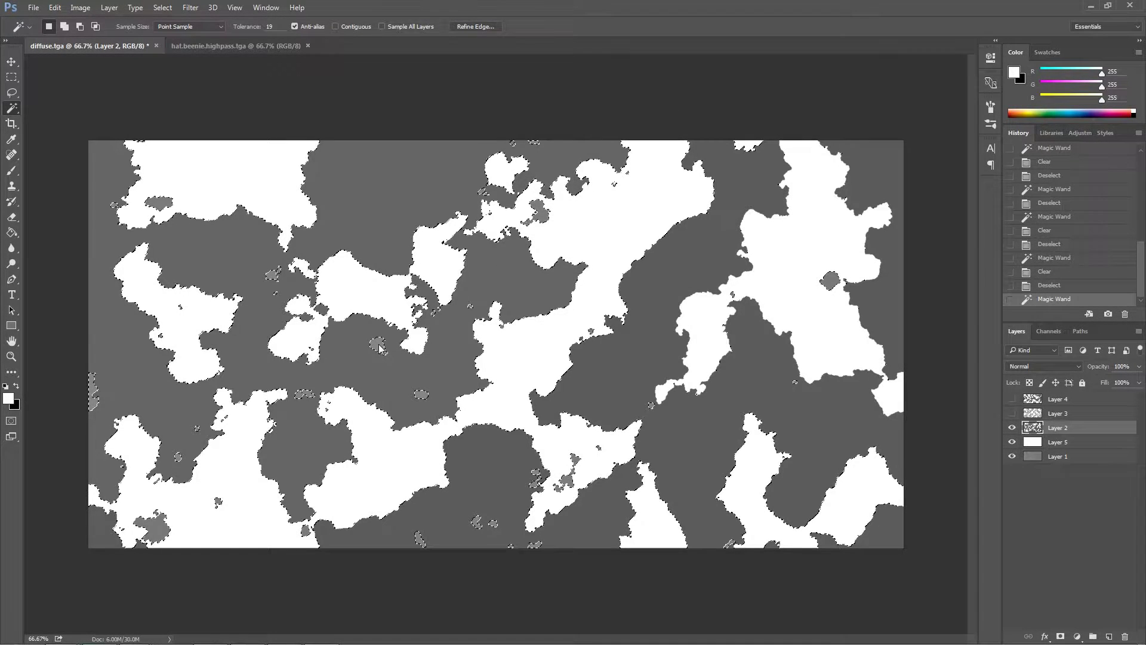
{"action": "key", "text": "Delete"}
{"action": "key", "text": "ctrl+d"}
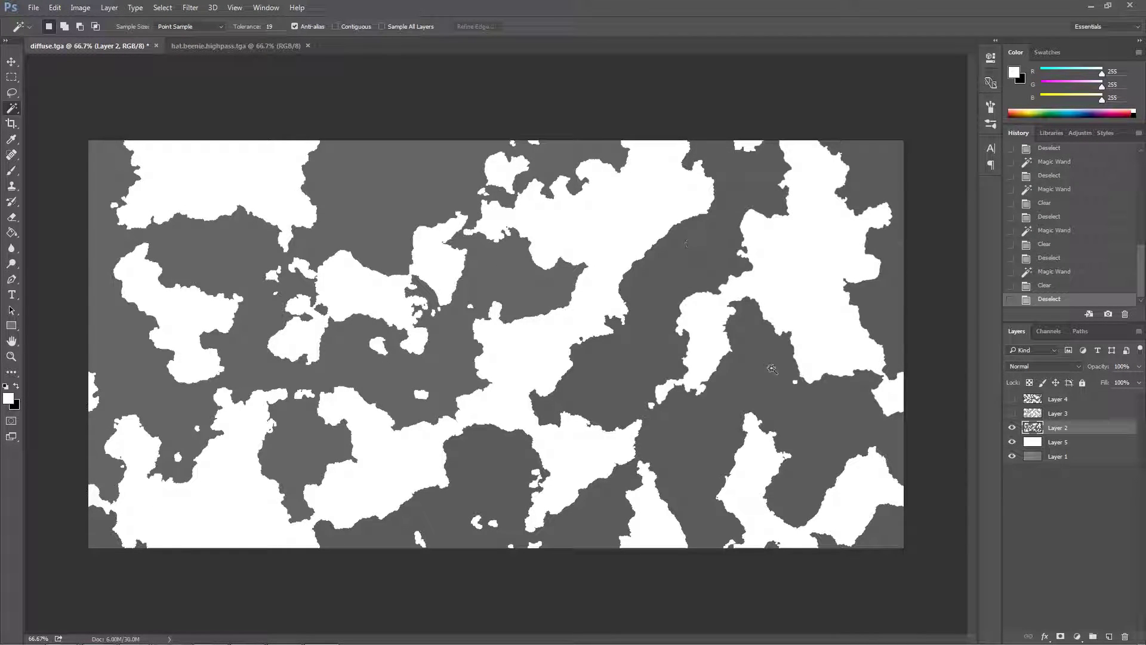
- Move Layer 2 to the top of the layer stack and make Layers 4 and 3 visible
{"action": "left_click_drag", "start_coordinate": [1046, 428], "coordinate": [1046, 395]}
{"action": "left_click", "coordinate": [1012, 413]}
{"action": "left_click", "coordinate": [1012, 427]}
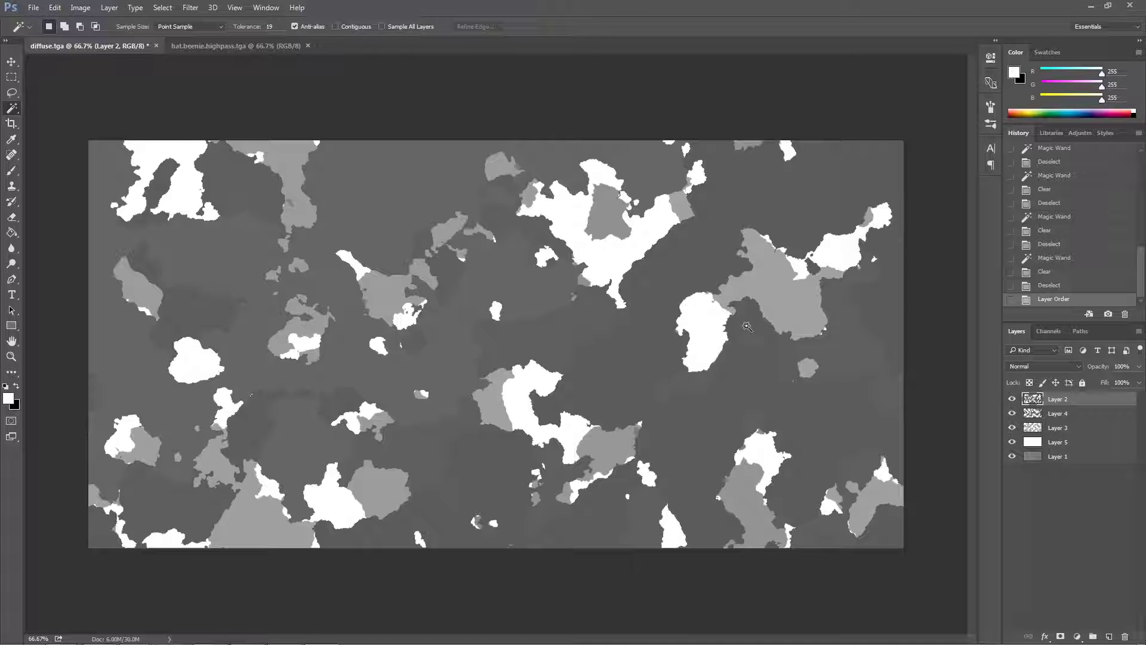
- Fill Layer 5 with black using the Paint Bucket
{"action": "left_click", "coordinate": [1064, 442]}
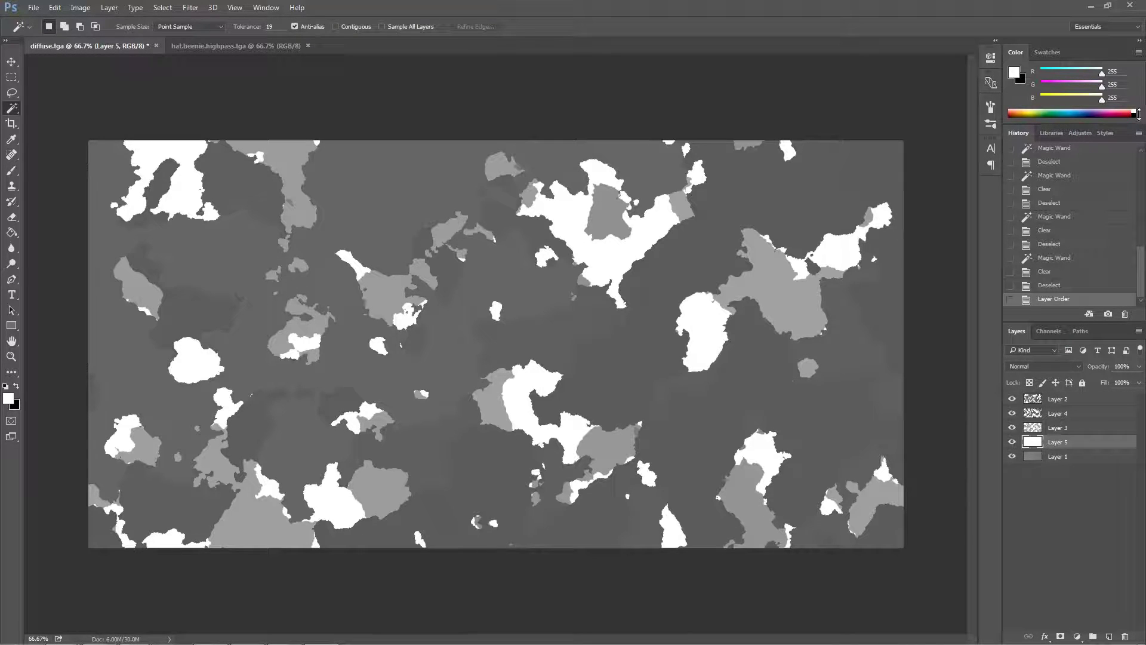
{"action": "left_click", "coordinate": [1136, 114]}
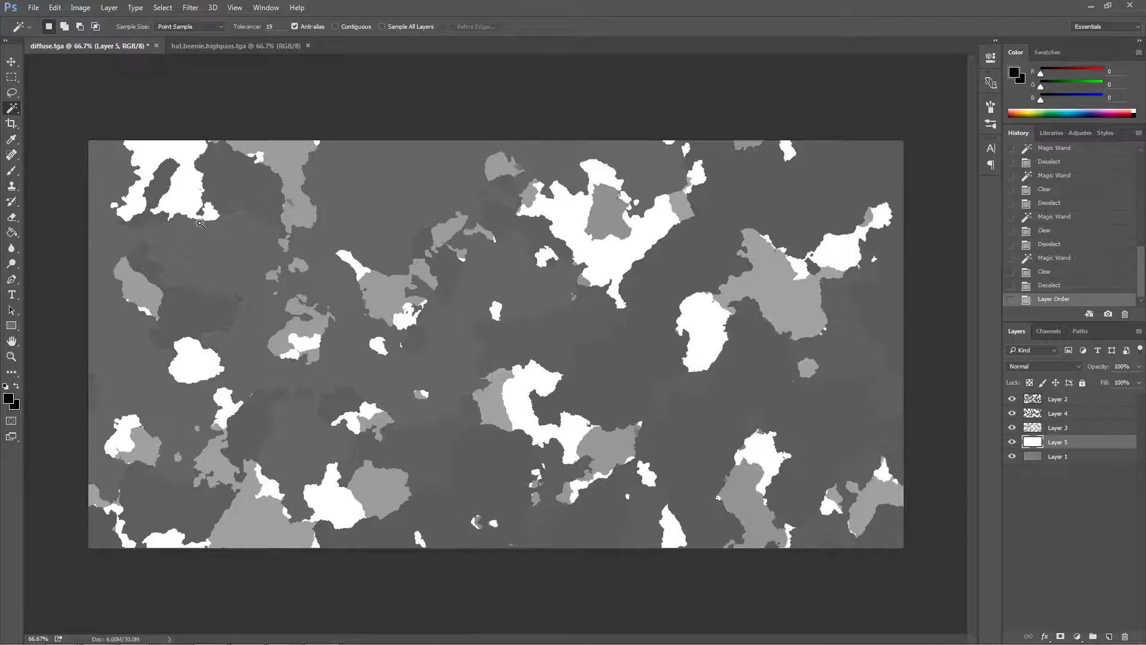
{"action": "left_click", "coordinate": [10, 233]}
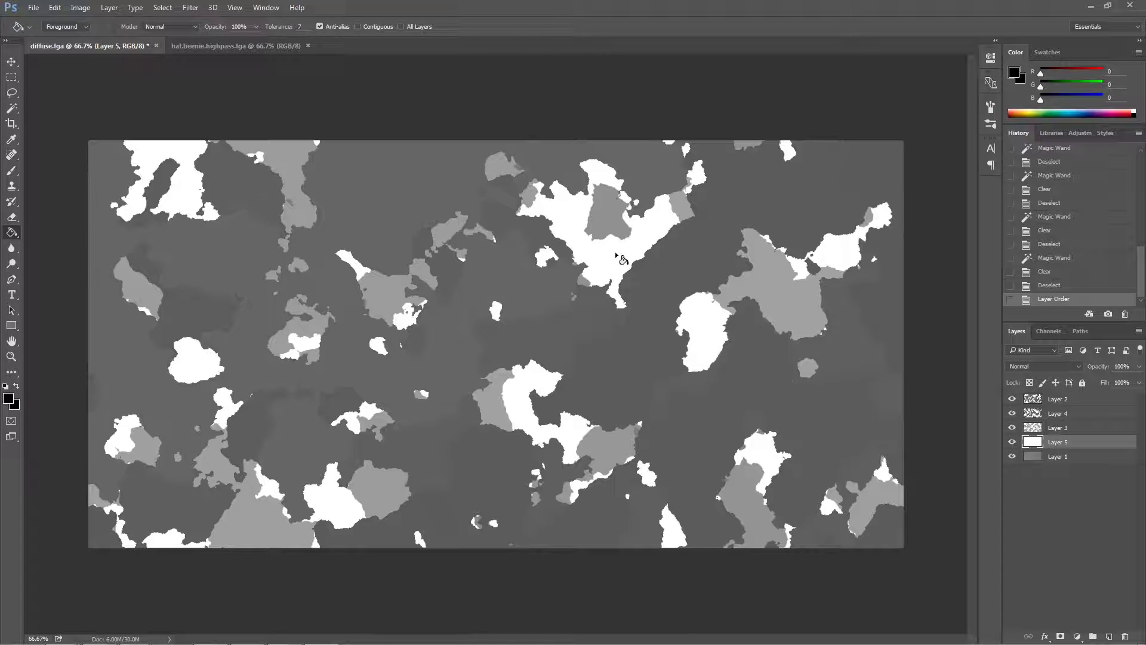
{"action": "left_click", "coordinate": [633, 253]}
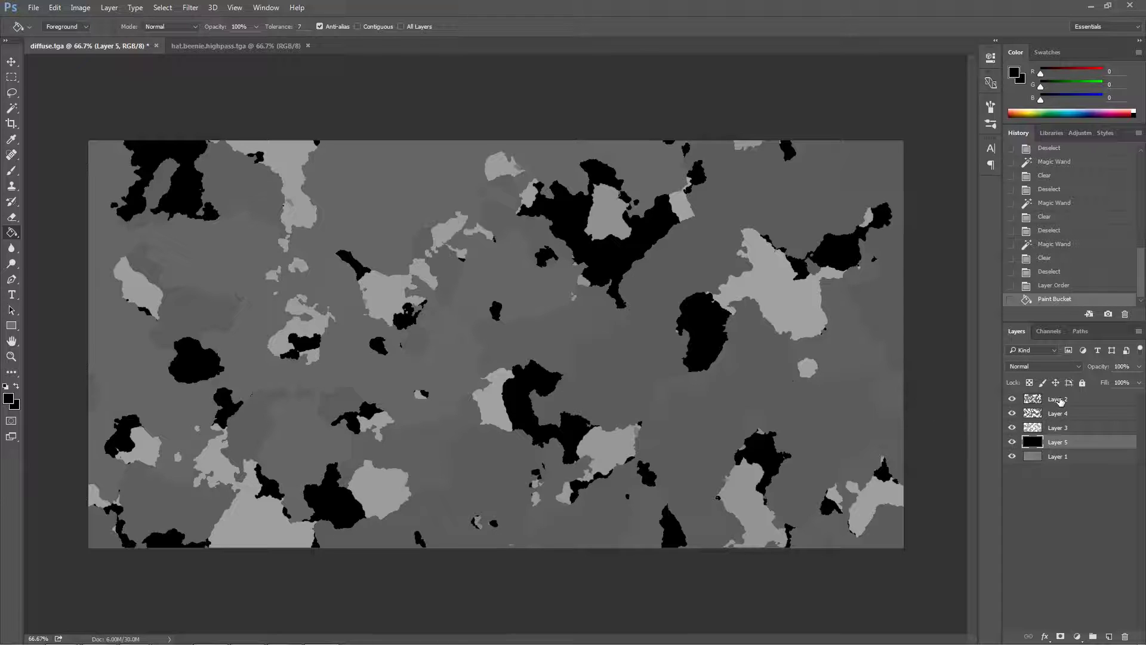
- Add a new layer above Layer 2 and fill it with red (R 238, G 0, B 0) using the Paint Bucket
{"action": "left_click", "coordinate": [1060, 402]}
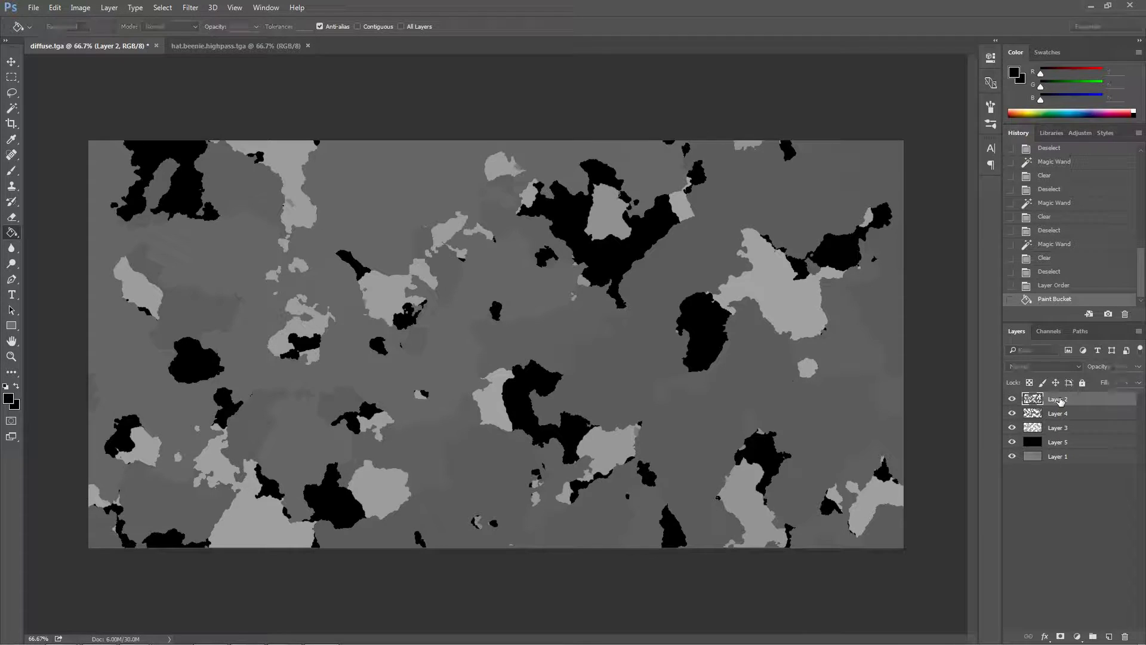
{"action": "key", "text": "ctrl+shift+n"}
{"action": "key", "text": "Return"}
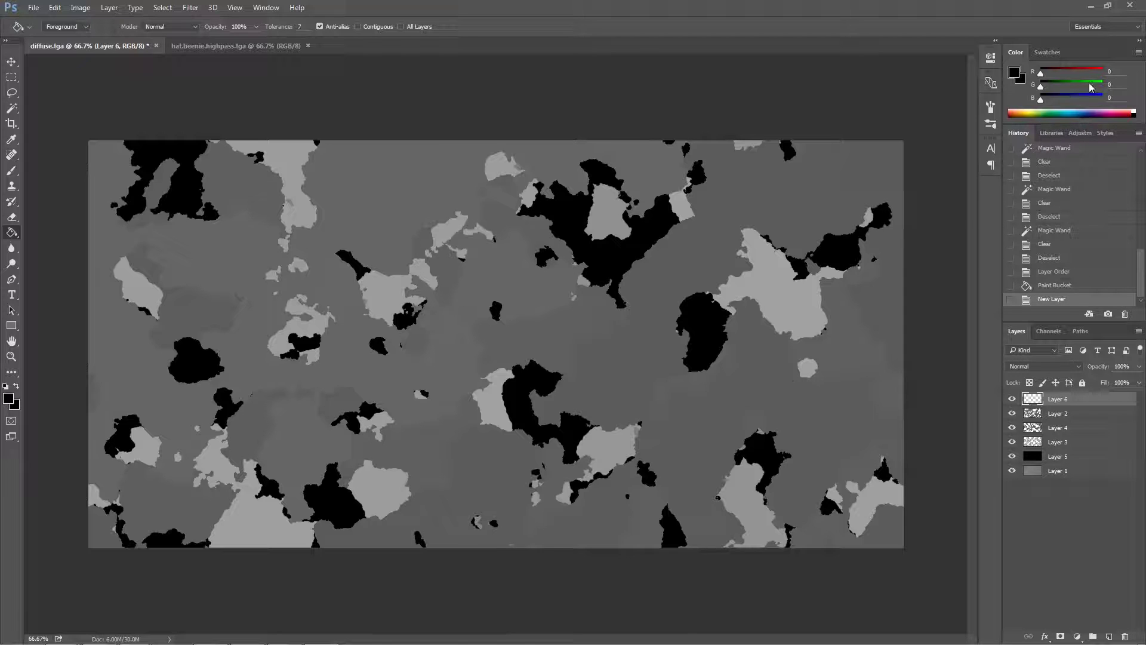
{"action": "left_click_drag", "start_coordinate": [1070, 72], "coordinate": [1097, 71]}
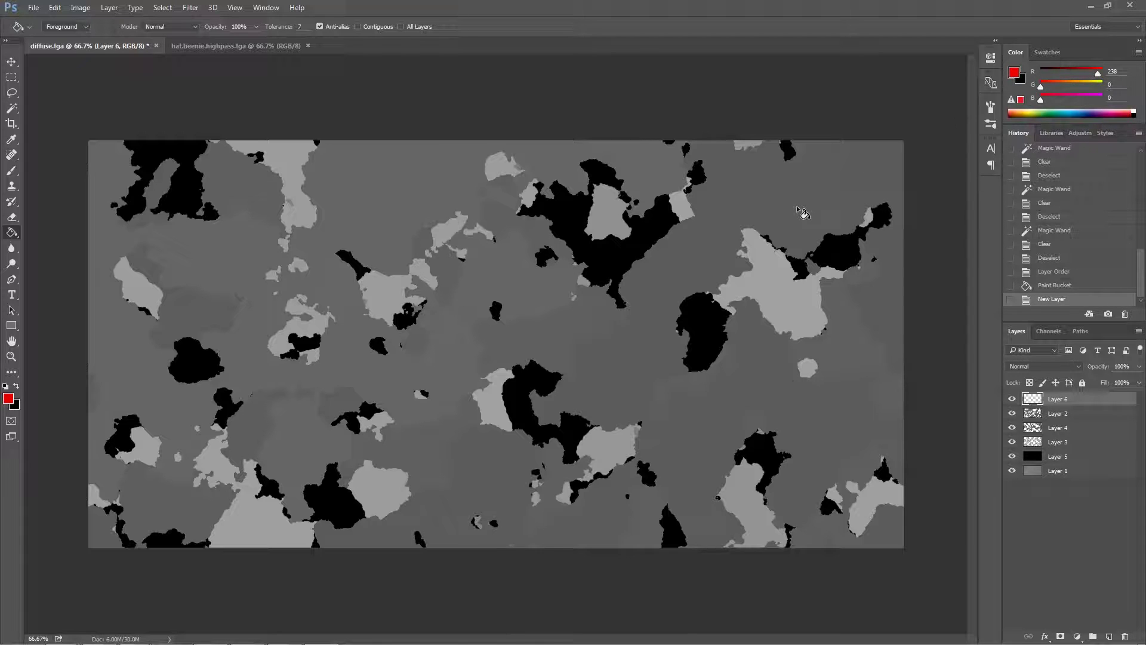
{"action": "left_click", "coordinate": [797, 208]}
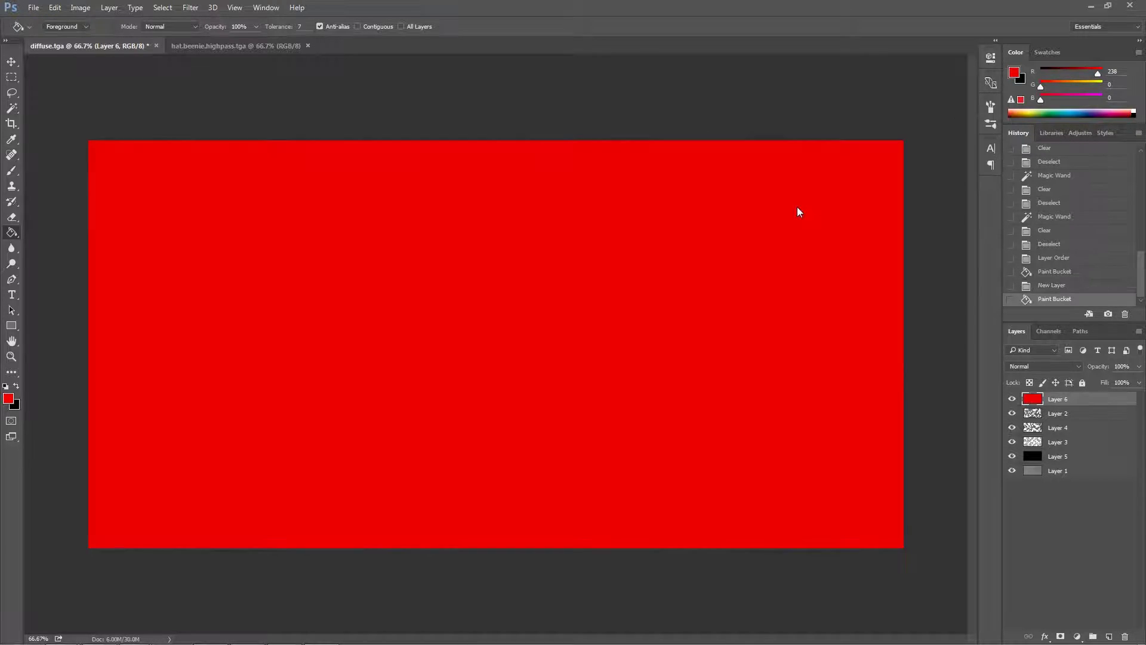
- Clip the red layer to Layer 2 with a clipping mask, keeping the red layer selected
{"action": "right_click", "coordinate": [1090, 401]}
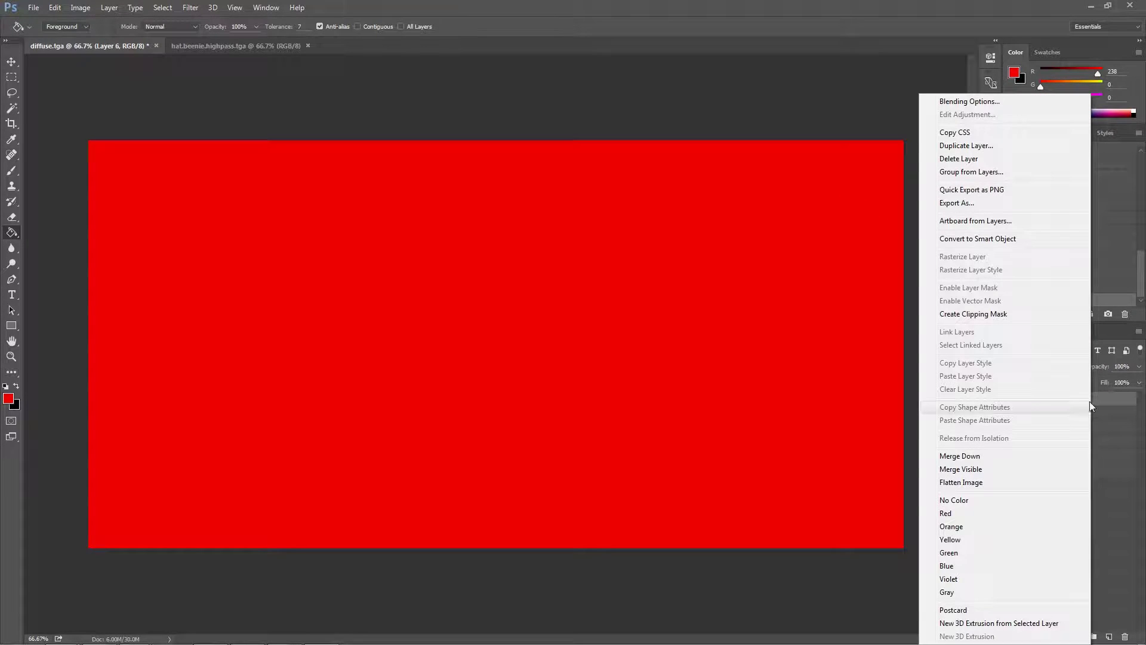
{"action": "left_click", "coordinate": [1001, 314]}
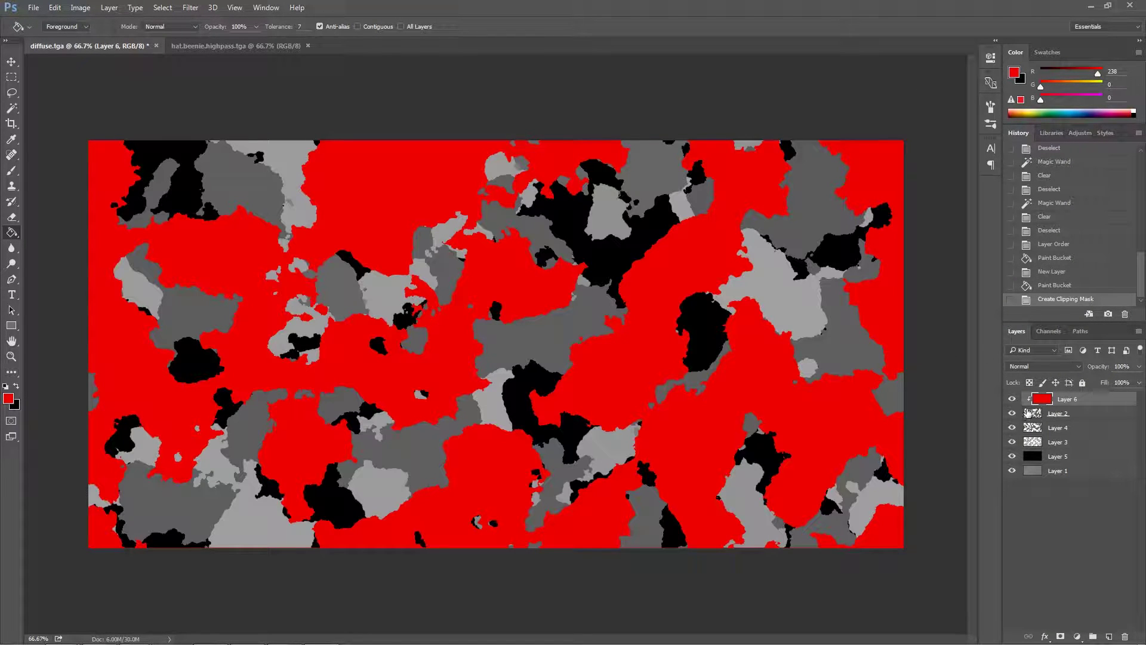
{"action": "left_click", "coordinate": [1093, 418]}
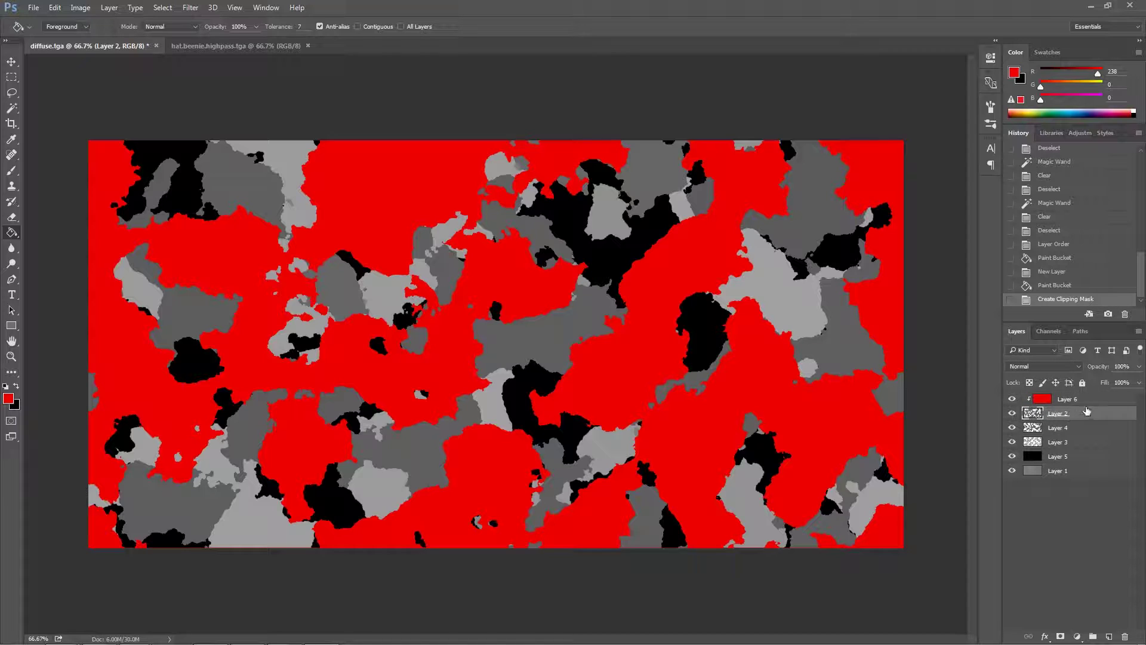
{"action": "left_click", "coordinate": [1085, 403]}
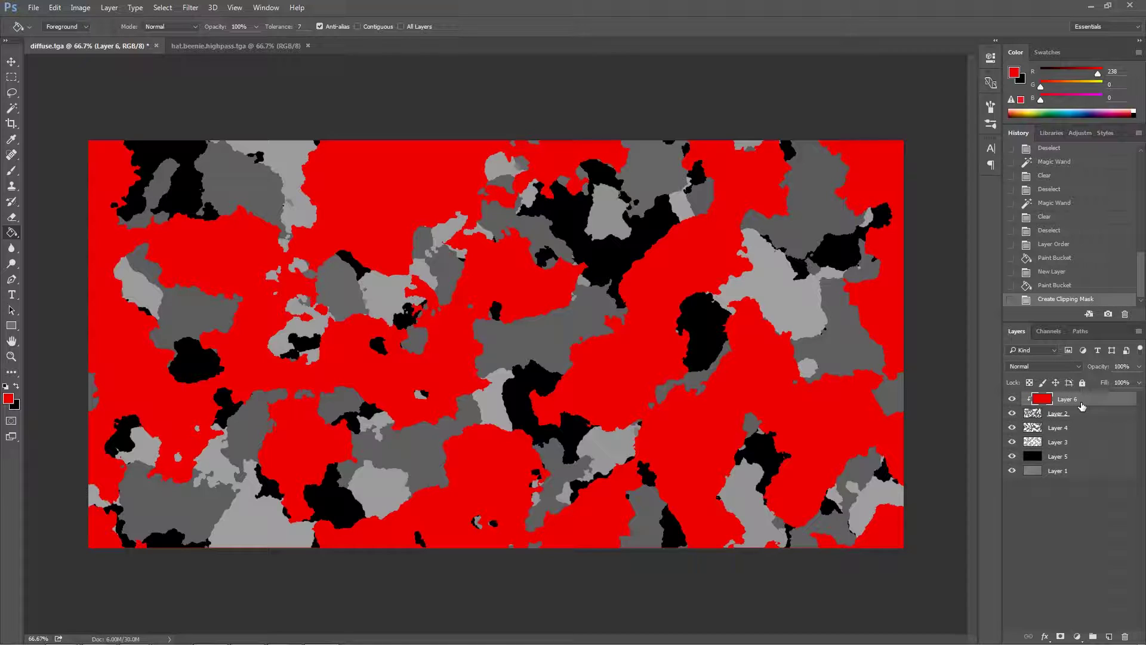
- With Layer 6 hidden, try filling Layer 2 with the red foreground color while preserving transparency, revert it, and show Layer 6
{"action": "left_click", "coordinate": [1012, 399]}
{"action": "left_click", "coordinate": [1034, 413]}
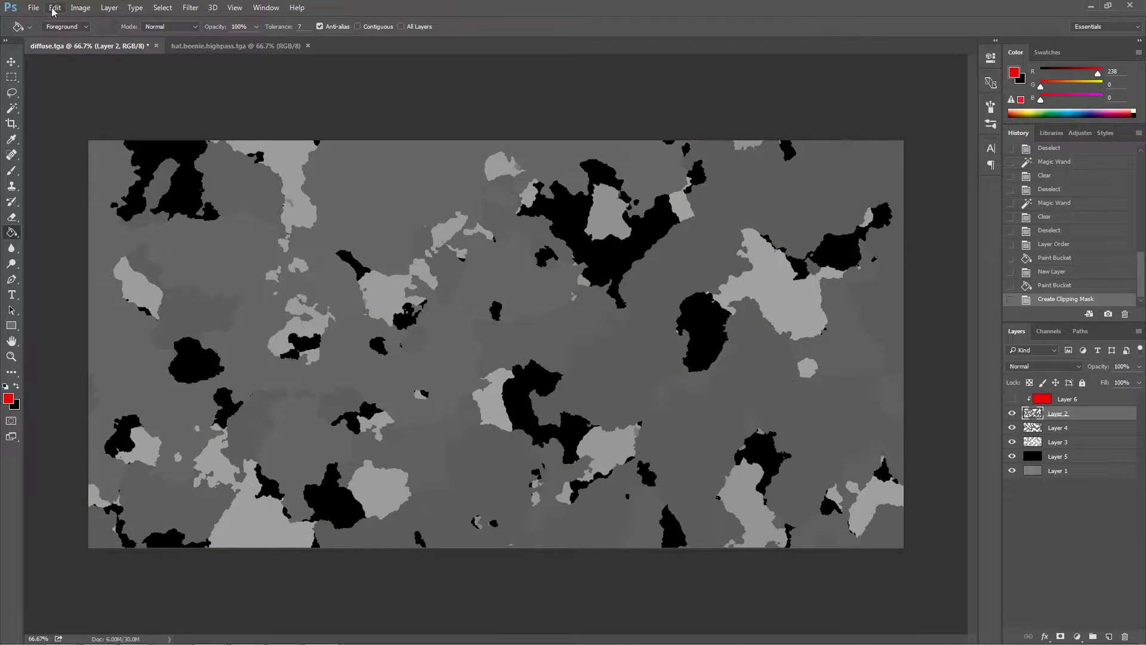
{"action": "left_click", "coordinate": [53, 12]}
{"action": "left_click", "coordinate": [191, 178]}
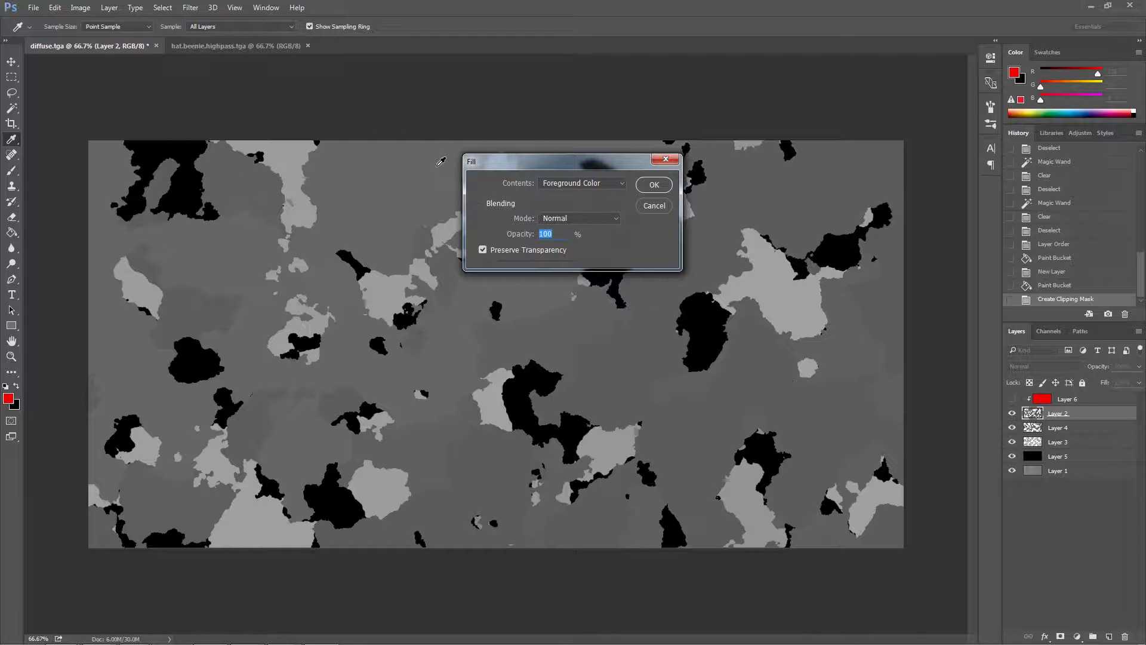
{"action": "left_click", "coordinate": [655, 185]}
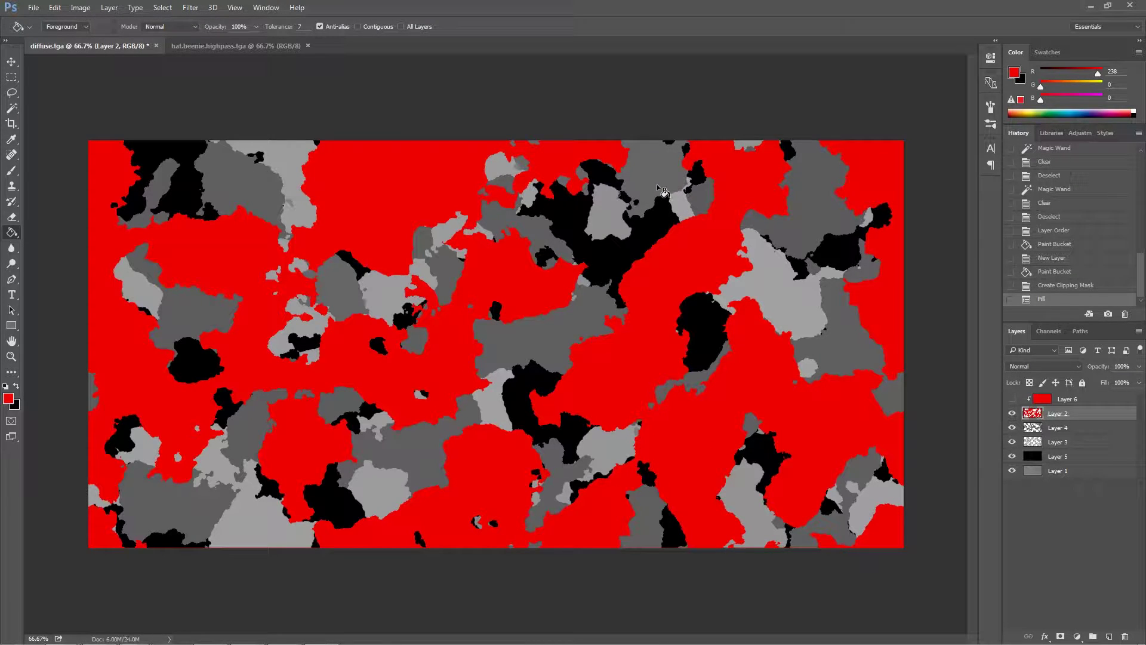
{"action": "left_click", "coordinate": [1045, 285]}
{"action": "left_click", "coordinate": [1069, 398]}
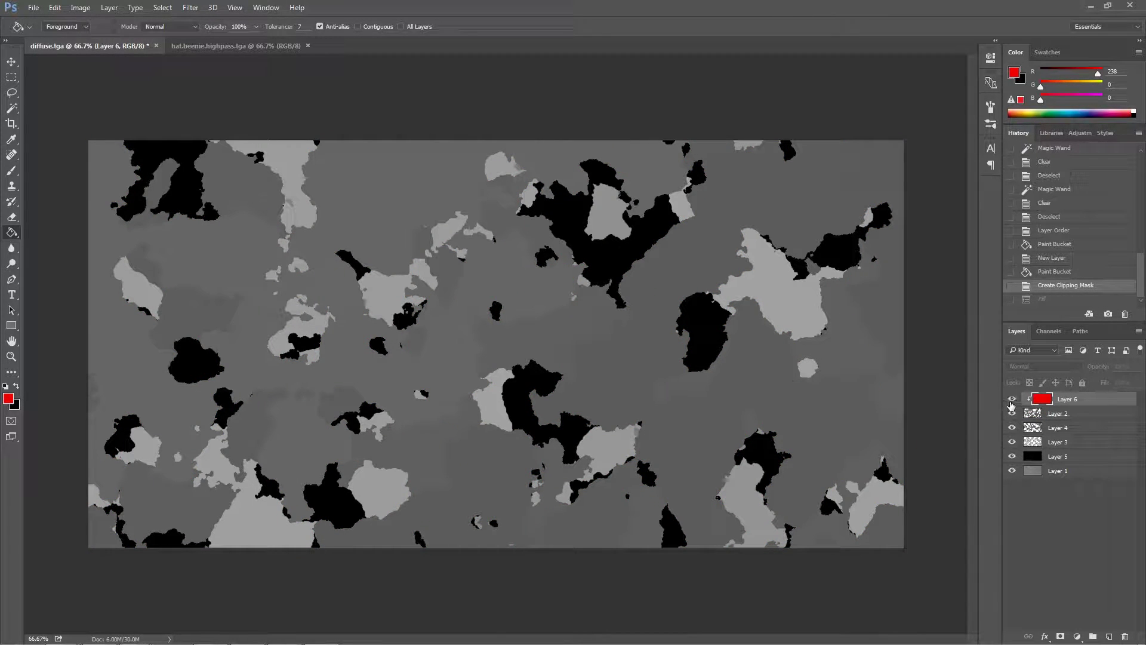
{"action": "left_click", "coordinate": [1012, 398]}
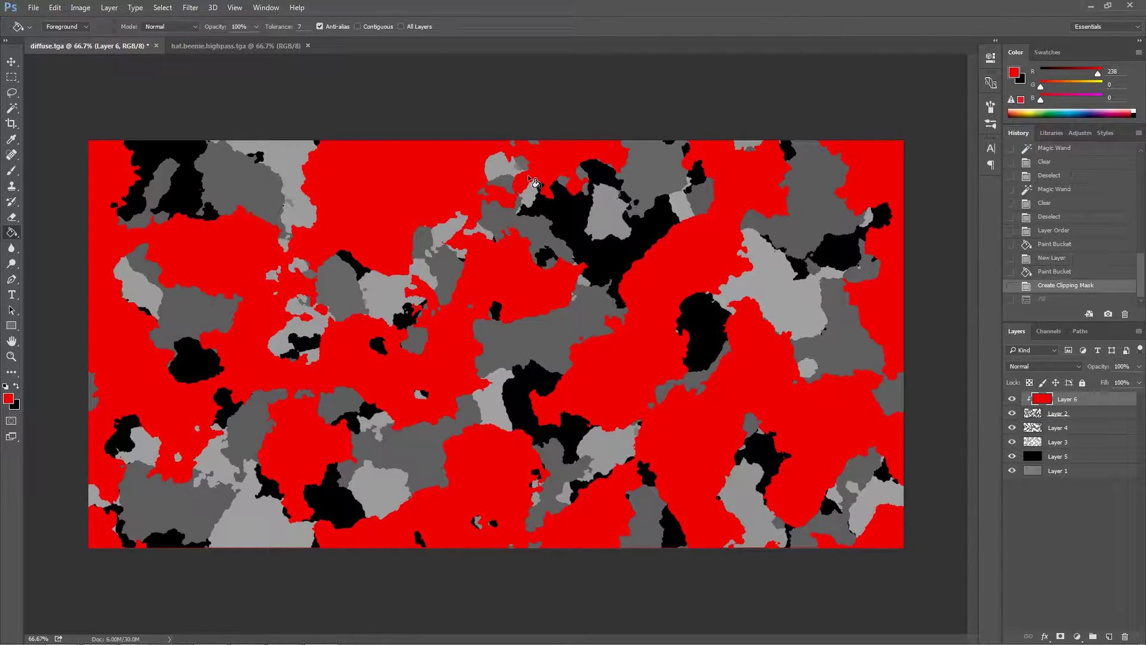
- Try freehand yellow brush strokes (R 238, G 255, B 0) across the clipped red layer, and revert to the clipping mask state
{"action": "left_click", "coordinate": [12, 171]}
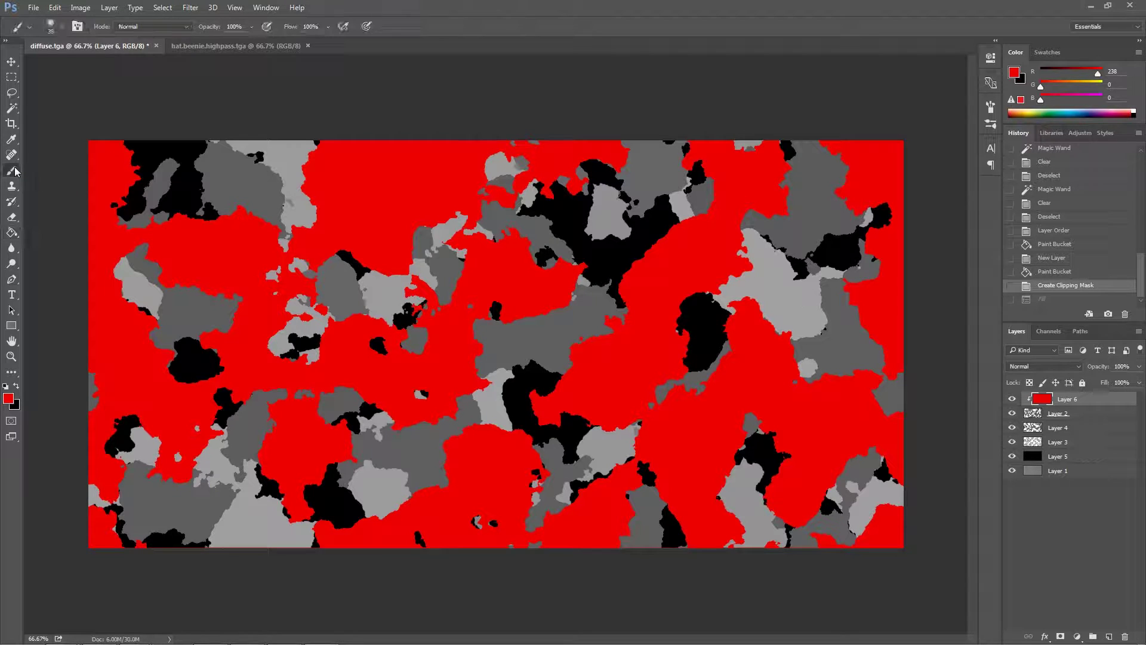
{"action": "left_click_drag", "start_coordinate": [1070, 90], "coordinate": [1102, 87]}
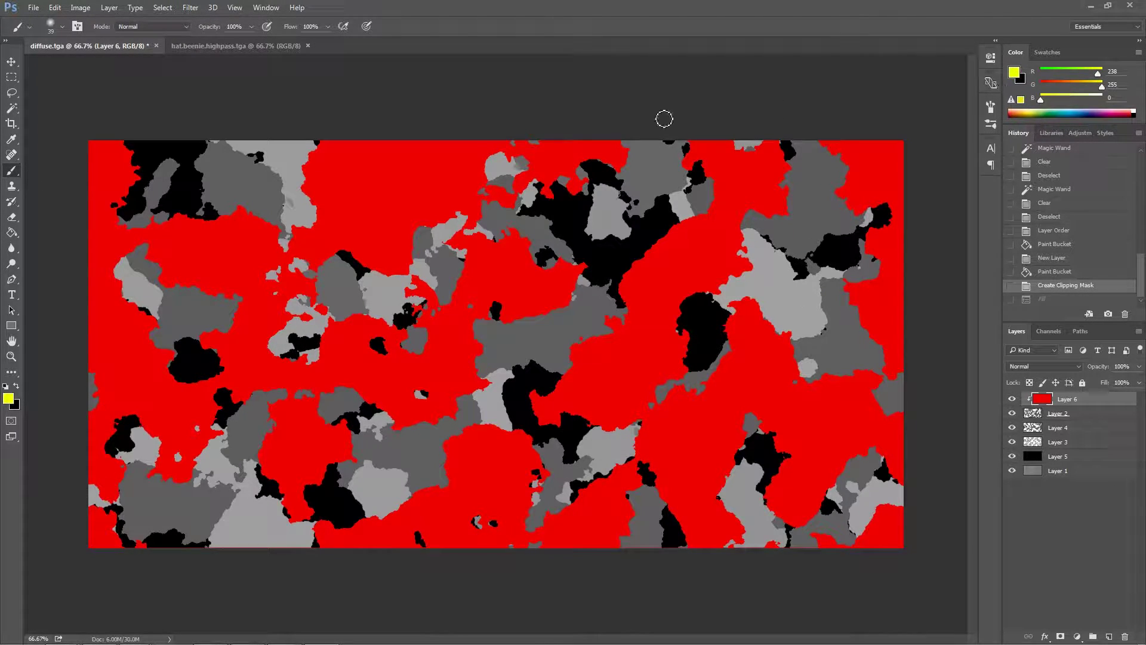
{"action": "mouse_move", "coordinate": [302, 173]}
{"action": "left_mouse_down"}
{"action": "mouse_move", "coordinate": [364, 174]}
{"action": "mouse_move", "coordinate": [464, 257]}
{"action": "left_mouse_up"}
{"action": "left_click_drag", "start_coordinate": [334, 279], "coordinate": [66, 269]}
{"action": "mouse_move", "coordinate": [77, 369]}
{"action": "left_mouse_down"}
{"action": "mouse_move", "coordinate": [507, 355]}
{"action": "mouse_move", "coordinate": [463, 453]}
{"action": "mouse_move", "coordinate": [578, 440]}
{"action": "mouse_move", "coordinate": [599, 415]}
{"action": "left_mouse_up"}
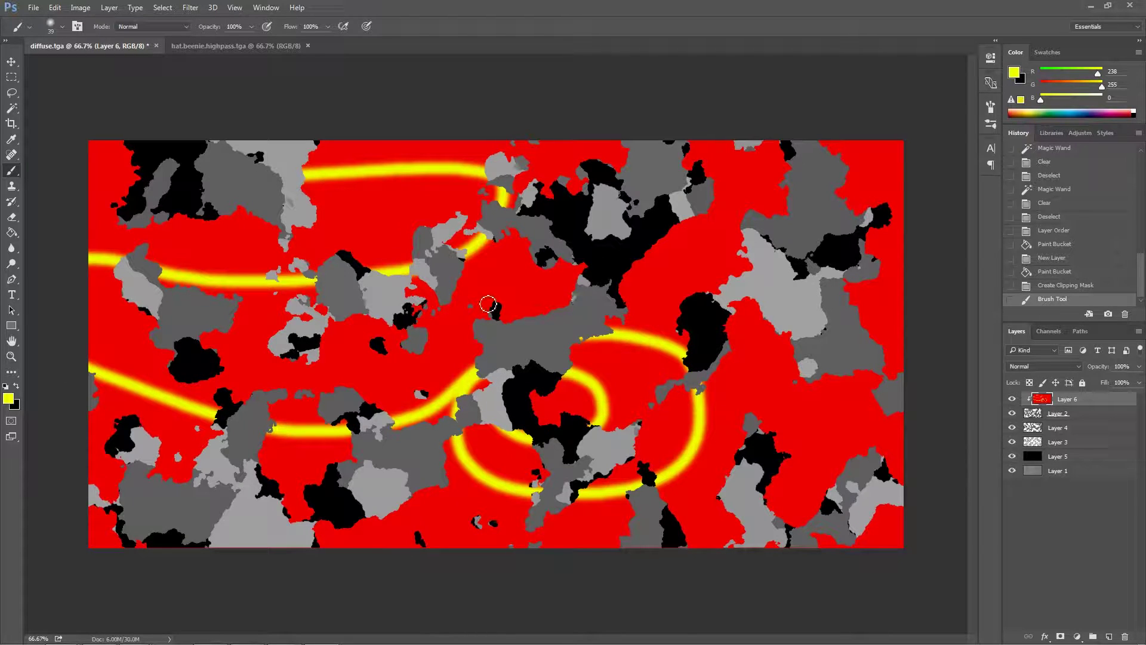
{"action": "left_click", "coordinate": [1068, 287]}
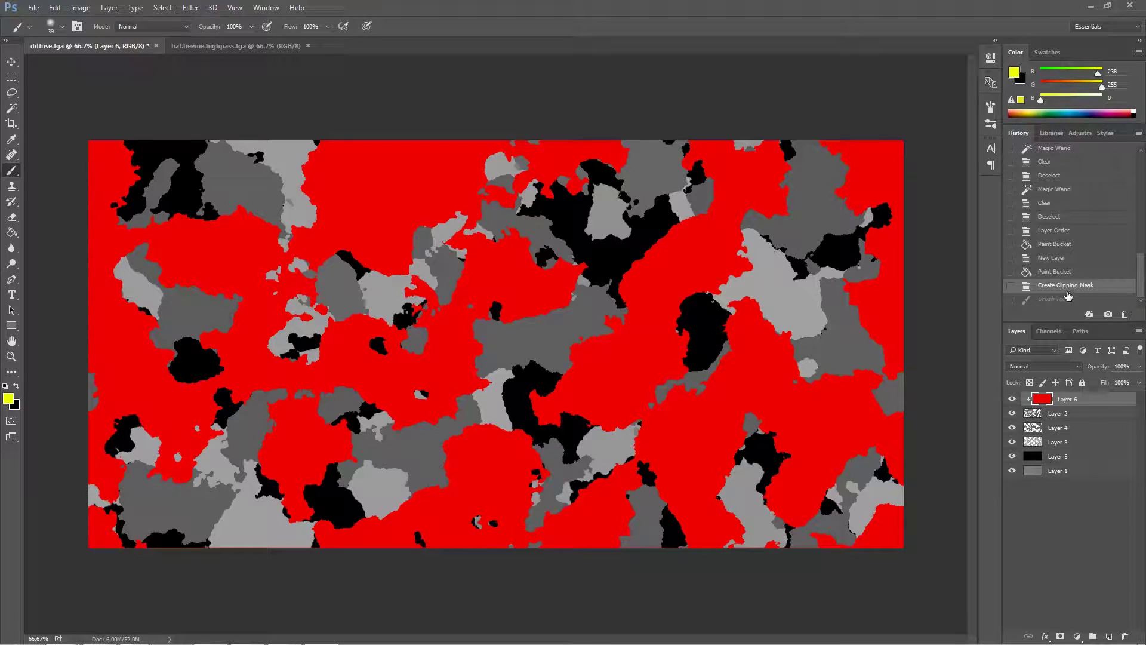
- Add a new empty layer above Layer 4 and clip it to Layer 4 with a clipping mask
{"action": "left_click", "coordinate": [1055, 428]}
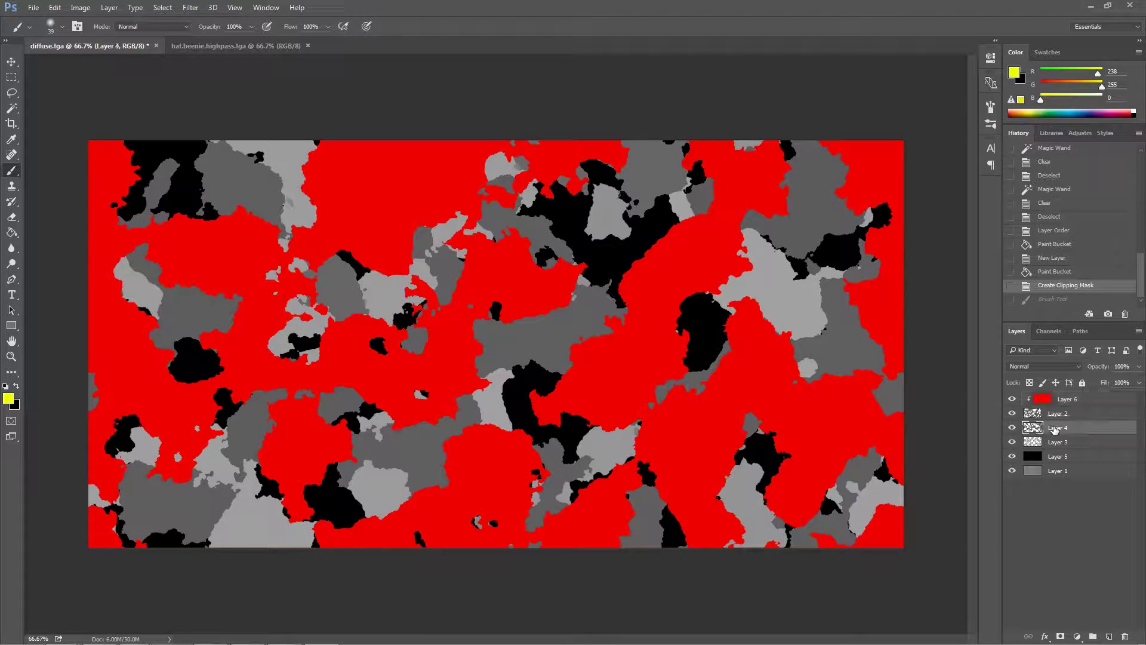
{"action": "key", "text": "ctrl+shift+n"}
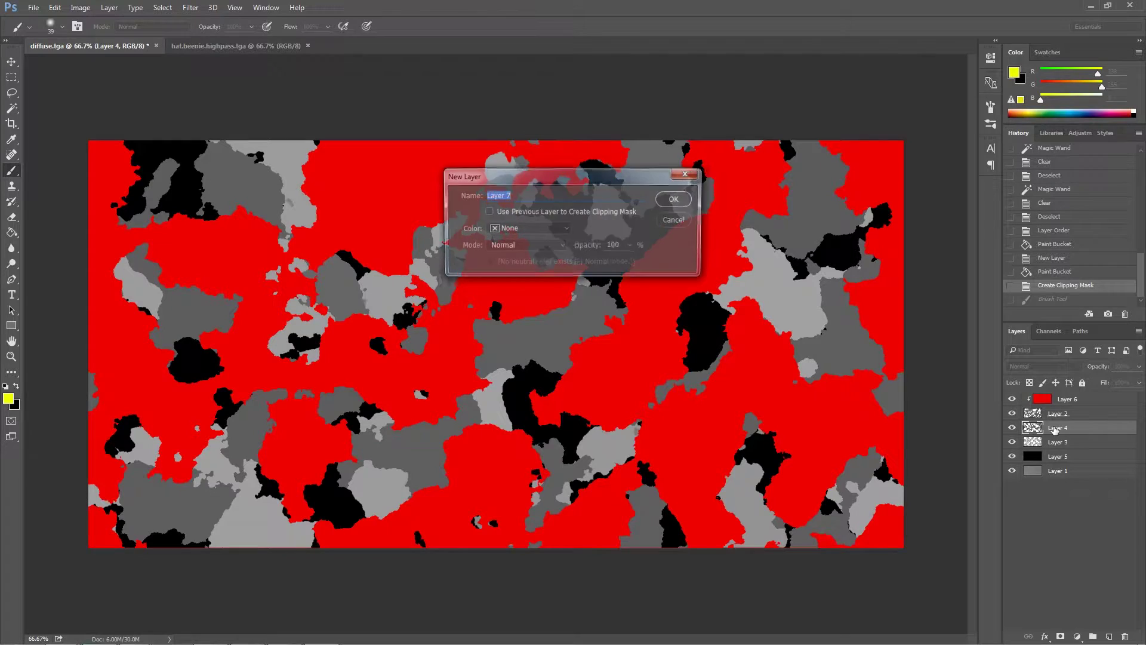
{"action": "key", "text": "Return"}
{"action": "right_click", "coordinate": [1054, 430]}
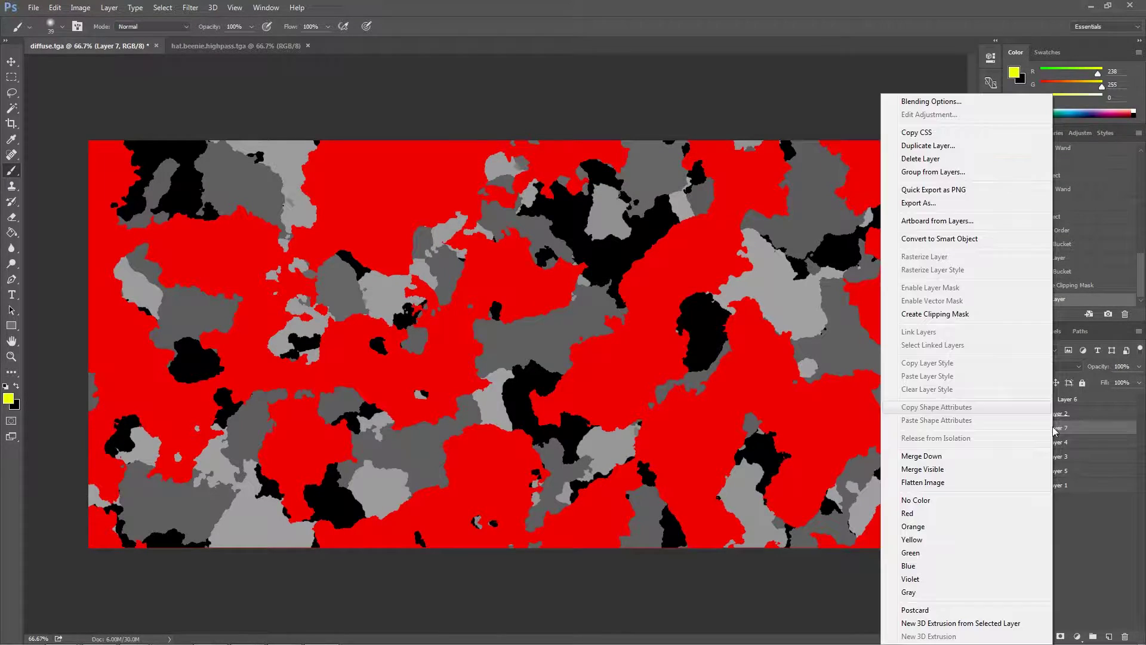
{"action": "left_click", "coordinate": [941, 314]}
- Add a new empty layer above Layer 3 and clip it to Layer 3 with a clipping mask
{"action": "left_click", "coordinate": [1086, 443]}
{"action": "left_click", "coordinate": [1084, 458]}
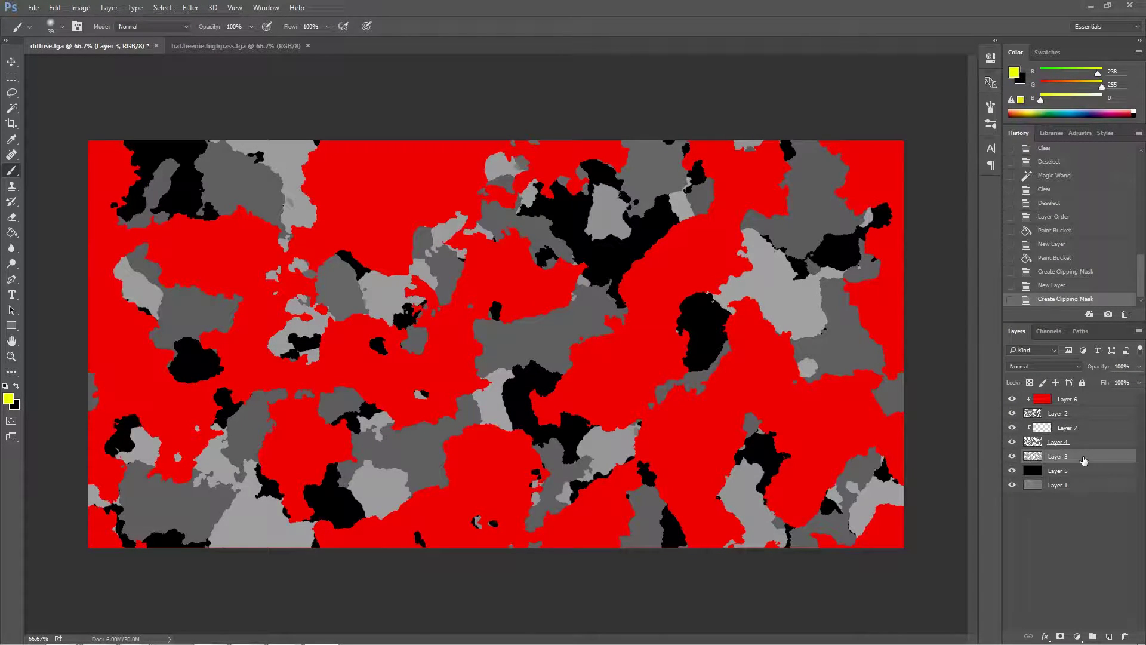
{"action": "key", "text": "ctrl+shift+n"}
{"action": "key", "text": "Return"}
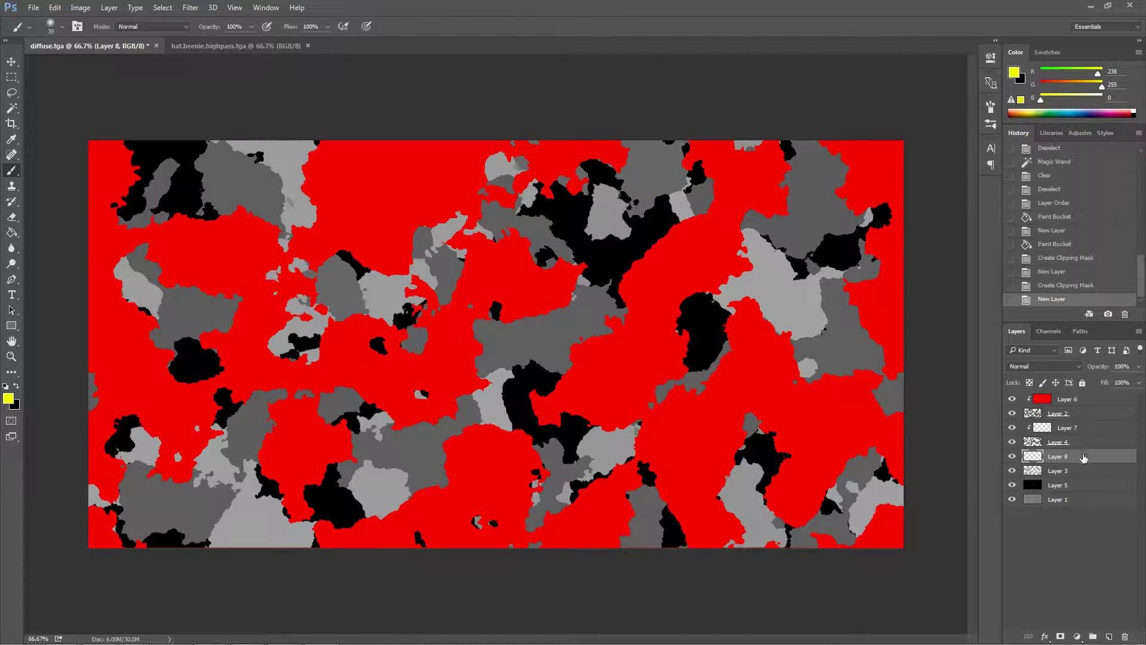
{"action": "right_click", "coordinate": [1084, 458]}
{"action": "left_click", "coordinate": [952, 315]}
- Add a new layer above Layer 5, using the previous layer to create its clipping mask
{"action": "left_click", "coordinate": [1063, 485]}
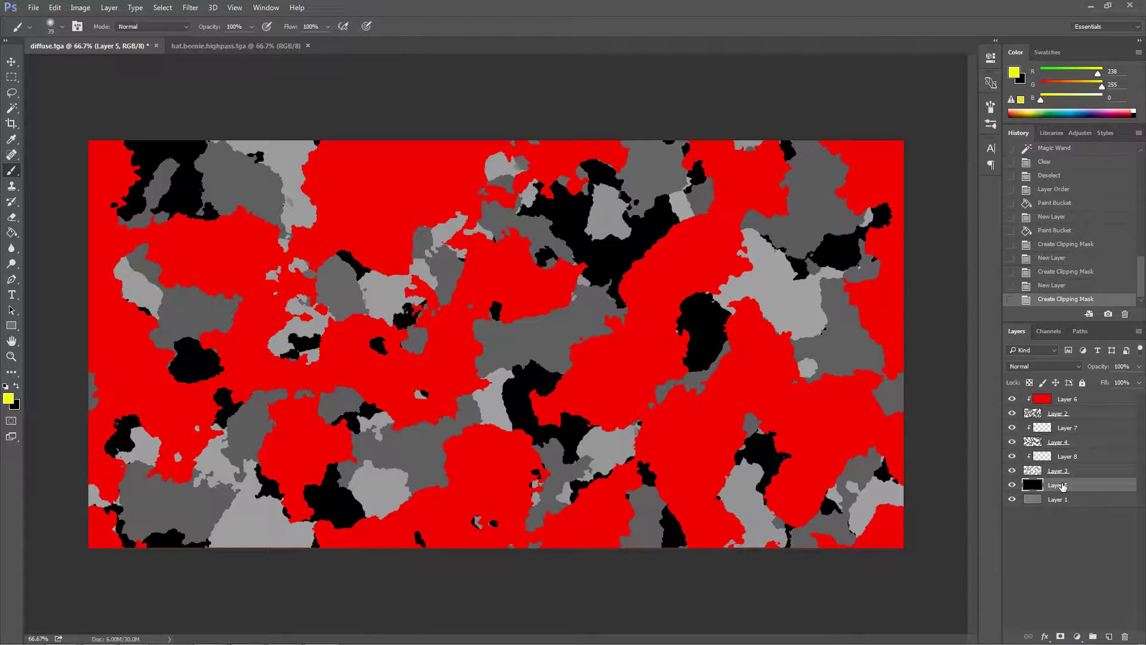
{"action": "key", "text": "ctrl+shift+n"}
{"action": "left_click", "coordinate": [528, 213]}
{"action": "left_click", "coordinate": [675, 199]}
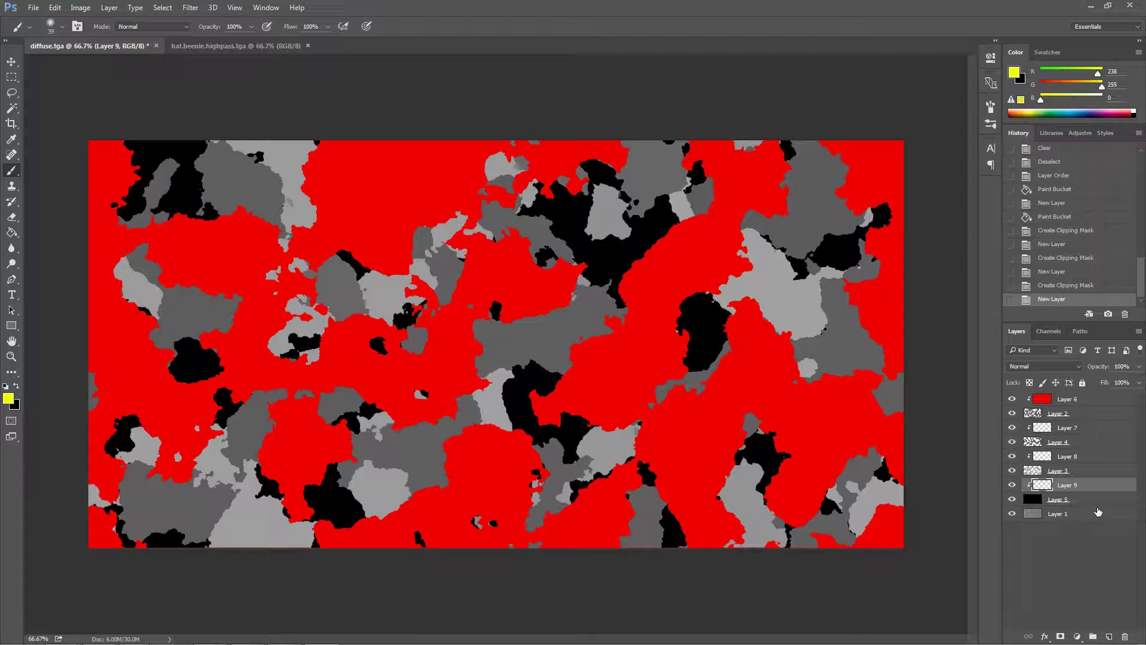
- Group all layers from Layer 5 up to Layer 6 and place the group beneath Layer 1
{"action": "left_click", "coordinate": [1058, 517]}
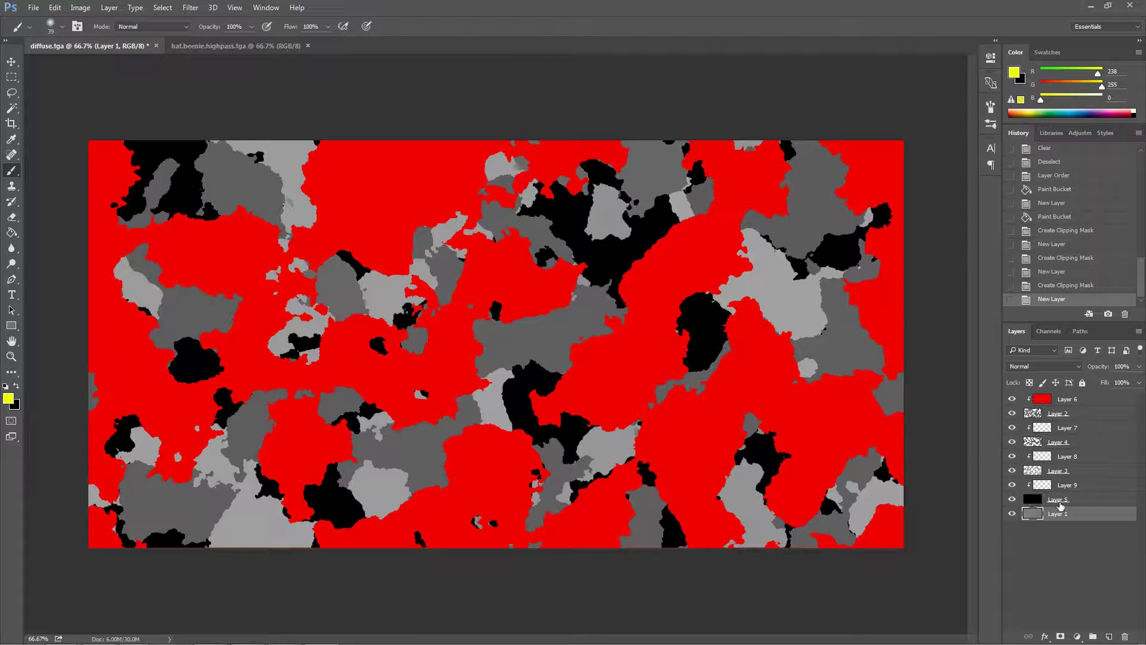
{"action": "left_click", "coordinate": [1099, 500]}
{"action": "left_click", "coordinate": [1091, 485], "text": "shift"}
{"action": "left_click", "coordinate": [1083, 470], "text": "shift"}
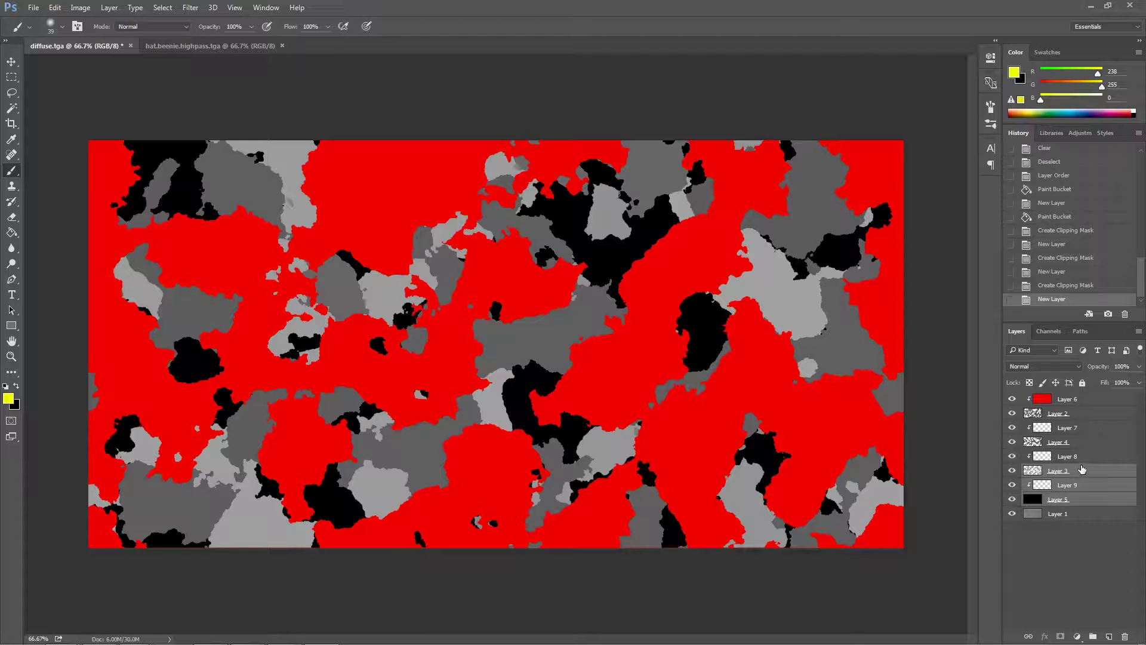
{"action": "left_click", "coordinate": [1084, 456], "text": "shift"}
{"action": "left_click", "coordinate": [1086, 442], "text": "shift"}
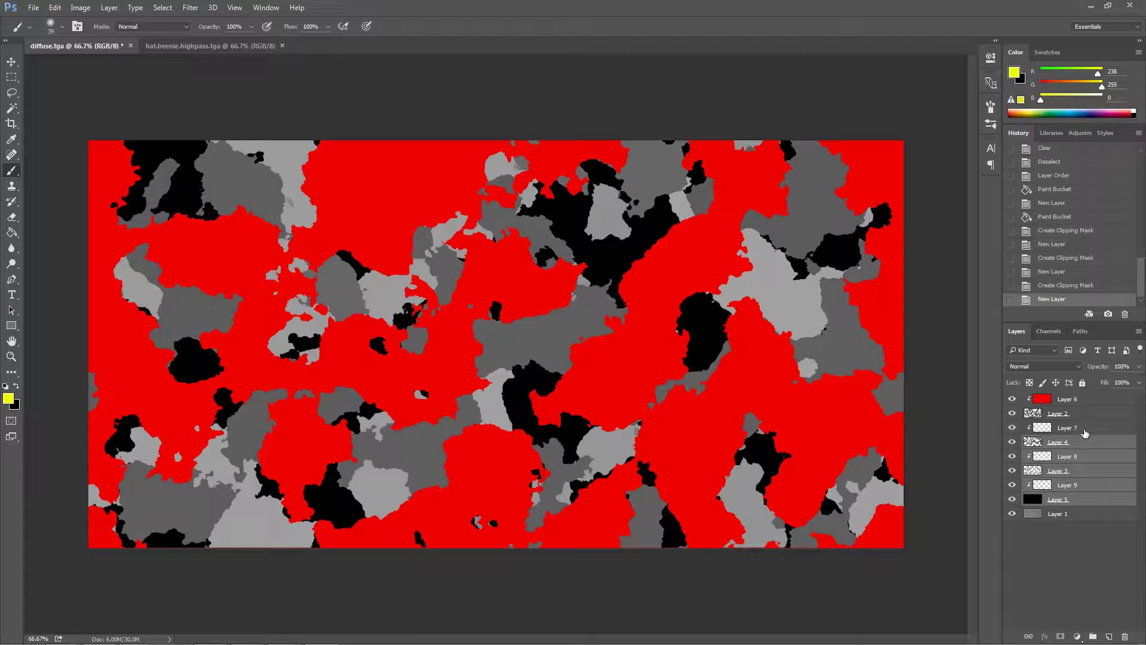
{"action": "left_click", "coordinate": [1086, 427], "text": "shift"}
{"action": "left_click", "coordinate": [1086, 413], "text": "shift"}
{"action": "left_click", "coordinate": [1089, 403], "text": "shift"}
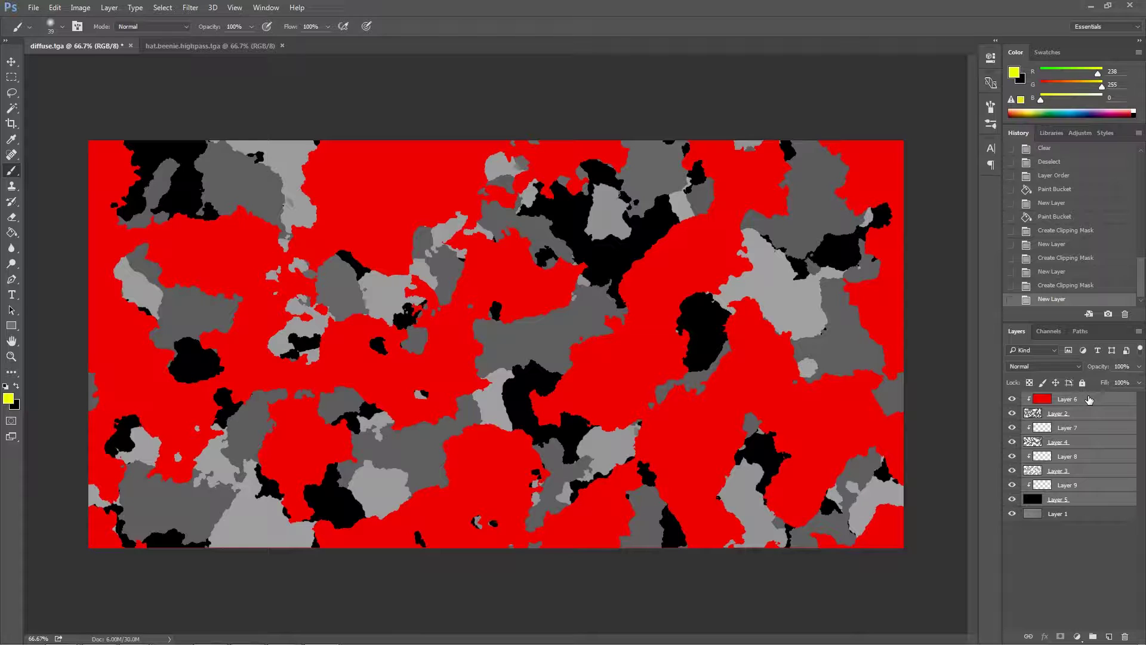
{"action": "key", "text": "ctrl+g"}
{"action": "left_click_drag", "start_coordinate": [1044, 412], "coordinate": [1048, 392]}
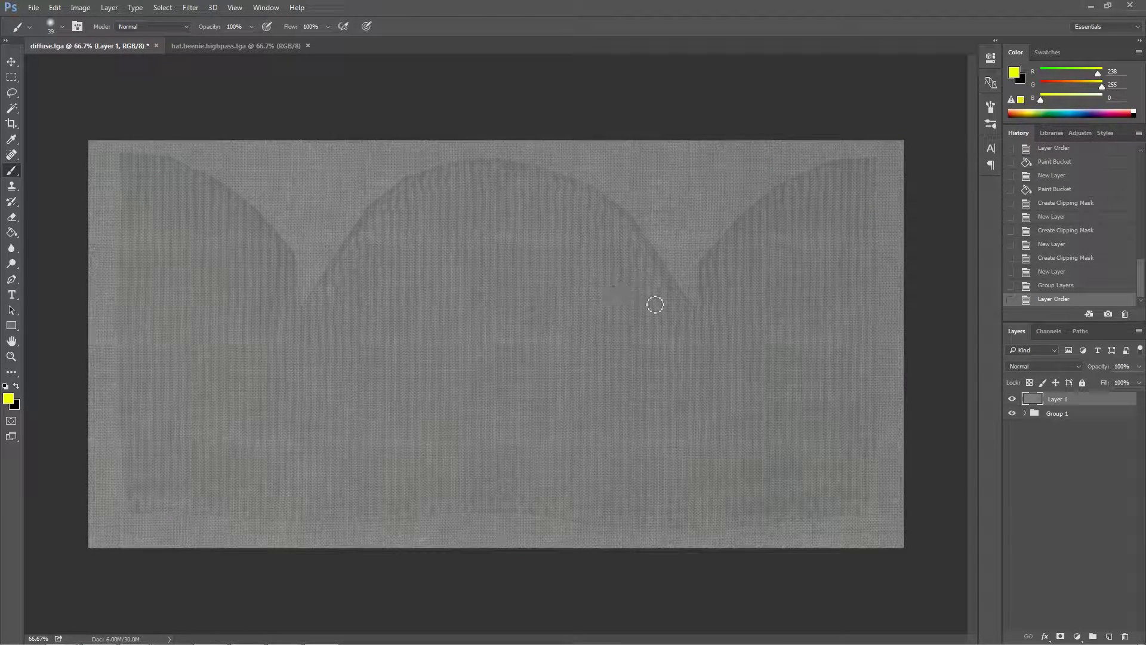
- Expand Group 1, select Layer 6 and hide Layer 1
{"action": "left_click", "coordinate": [1026, 414]}
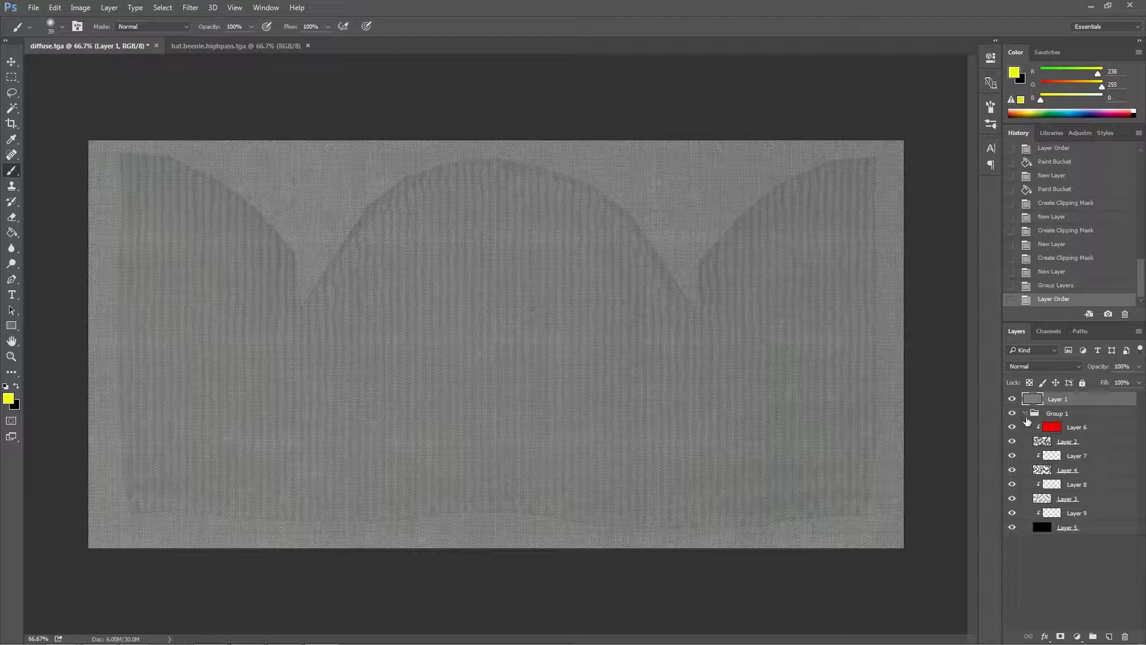
{"action": "left_click", "coordinate": [1071, 429]}
{"action": "left_click", "coordinate": [1013, 399]}
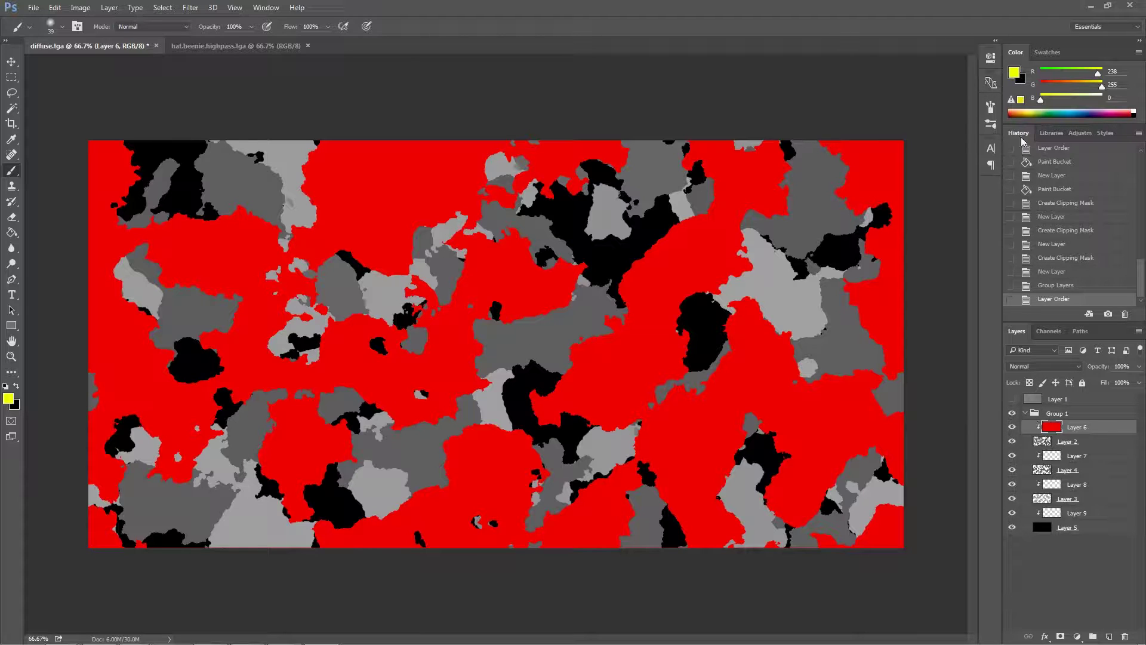
- Fill Layer 6 with dark brown (R 71, G 44, B 14) using the Paint Bucket
{"action": "left_click", "coordinate": [1021, 71]}
{"action": "left_click_drag", "start_coordinate": [829, 313], "coordinate": [830, 327]}
{"action": "left_click", "coordinate": [792, 304]}
{"action": "left_click", "coordinate": [935, 182]}
{"action": "key", "text": "b"}
{"action": "left_click", "coordinate": [732, 363]}
{"action": "key", "text": "ctrl+z"}
{"action": "key", "text": "g"}
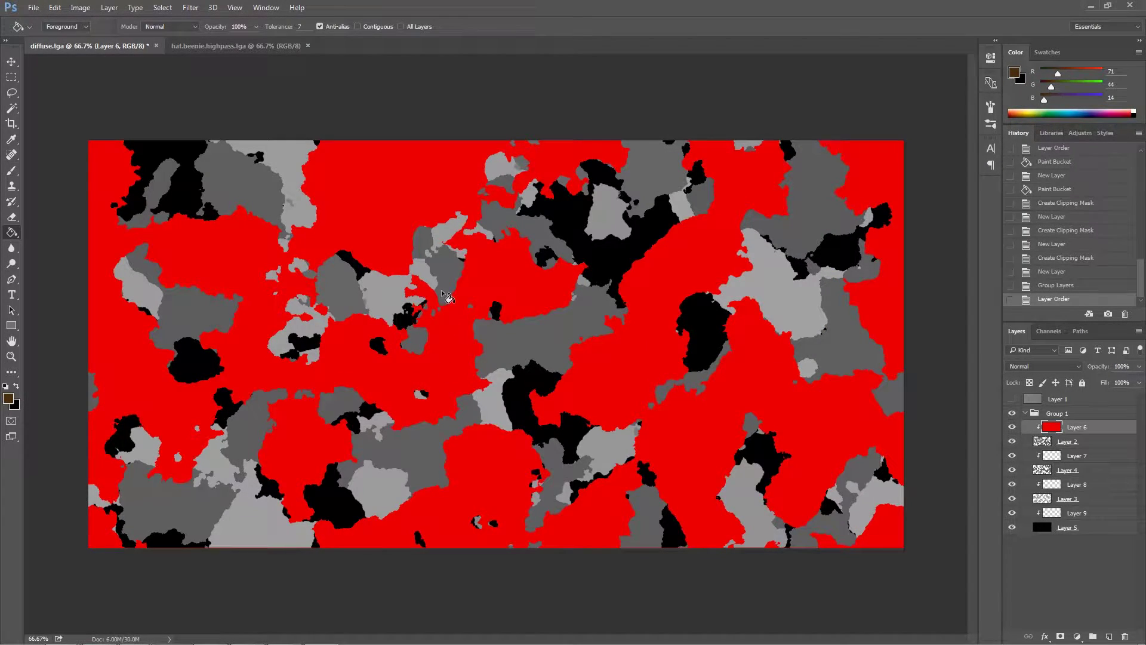
{"action": "left_click", "coordinate": [638, 384]}
- Fill Layer 7 with dark green (R 37, G 49, B 19)
{"action": "left_click", "coordinate": [1075, 455]}
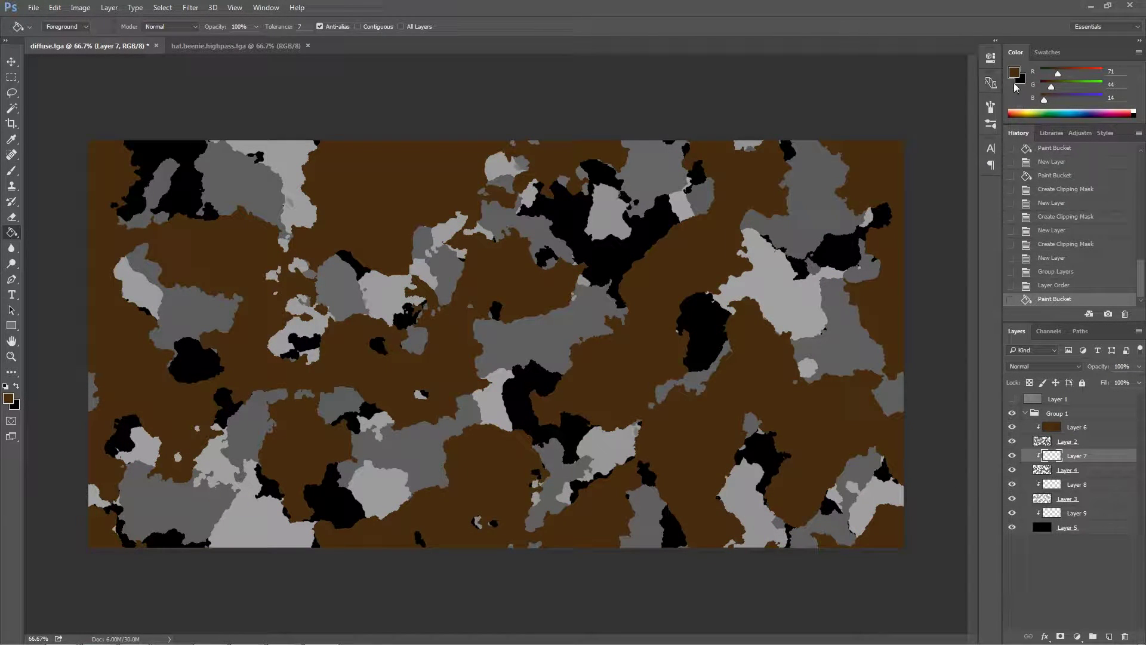
{"action": "left_click", "coordinate": [1018, 72]}
{"action": "left_click_drag", "start_coordinate": [829, 323], "coordinate": [779, 314]}
{"action": "left_click", "coordinate": [935, 183]}
{"action": "left_click", "coordinate": [890, 179]}
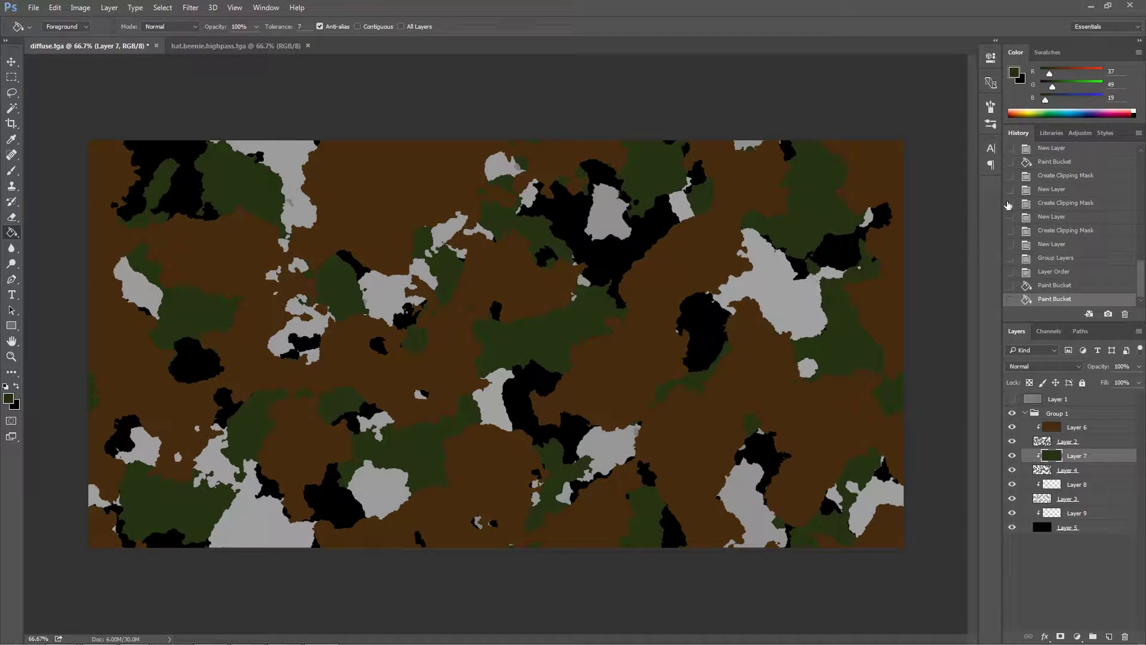
- Fill Layer 8 with tan (R 125, G 101, B 60) using the Paint Bucket
{"action": "left_click", "coordinate": [1074, 484]}
{"action": "left_click", "coordinate": [1016, 72]}
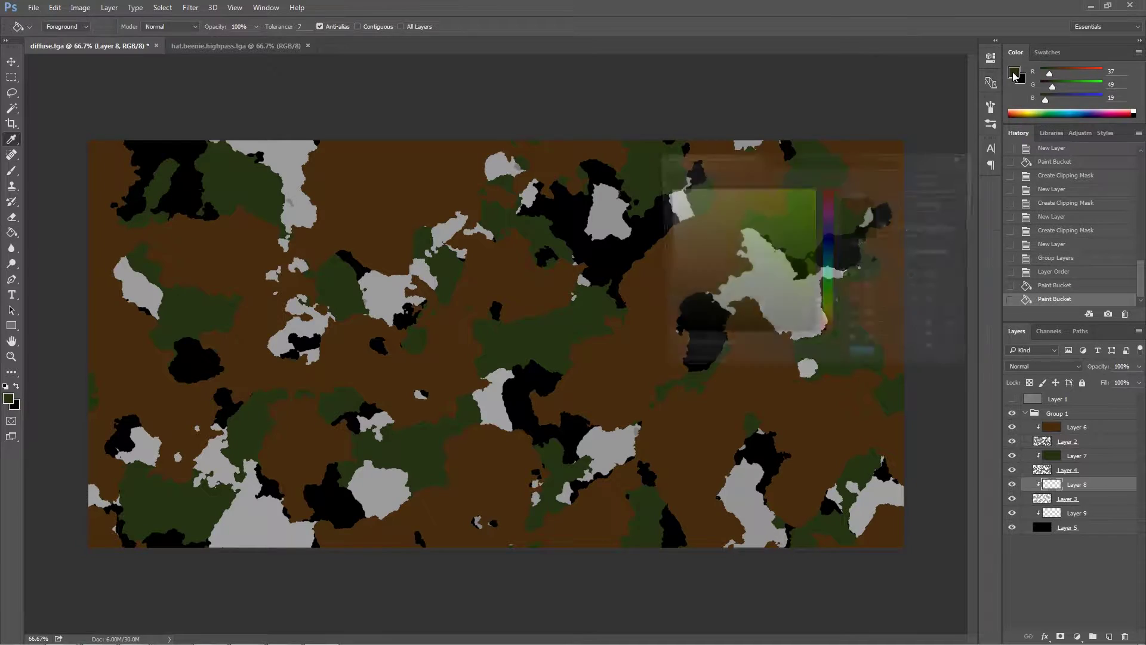
{"action": "left_click_drag", "start_coordinate": [826, 323], "coordinate": [758, 272]}
{"action": "left_click_drag", "start_coordinate": [826, 319], "coordinate": [825, 324]}
{"action": "mouse_move", "coordinate": [757, 293]}
{"action": "left_mouse_down"}
{"action": "mouse_move", "coordinate": [742, 289]}
{"action": "mouse_move", "coordinate": [739, 268]}
{"action": "mouse_move", "coordinate": [719, 270]}
{"action": "mouse_move", "coordinate": [743, 265]}
{"action": "left_mouse_up"}
{"action": "left_click", "coordinate": [907, 186]}
{"action": "key", "text": "g"}
{"action": "left_click", "coordinate": [766, 278]}
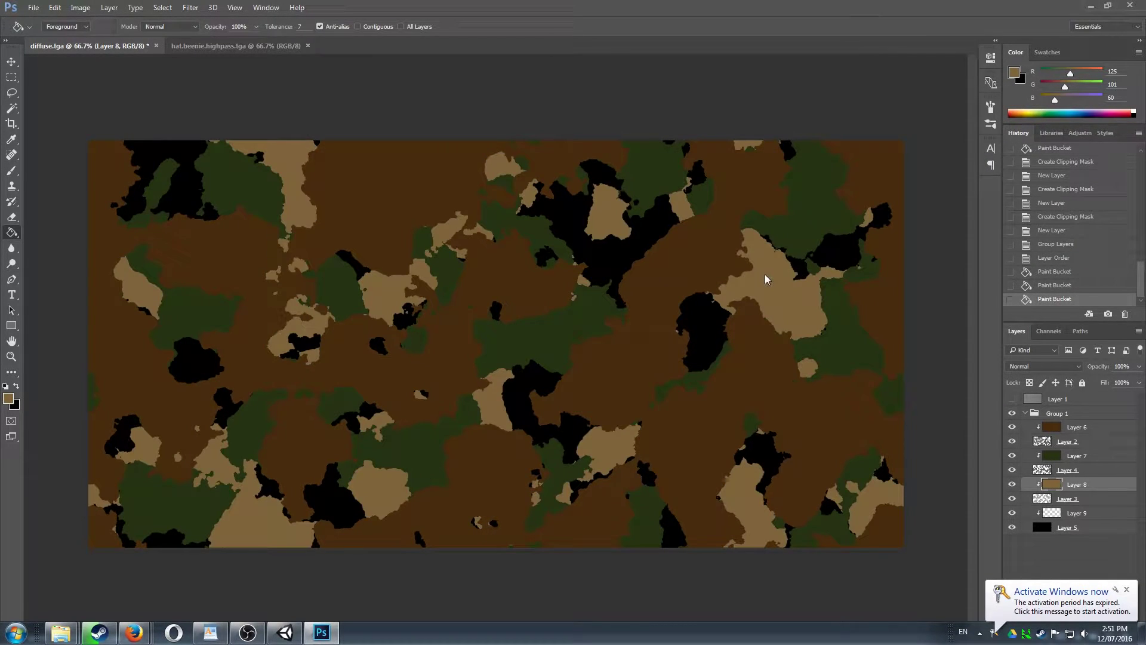
- Fill Layer 9 with greyish tan (R 117, G 98, B 65)
{"action": "left_click", "coordinate": [1078, 513]}
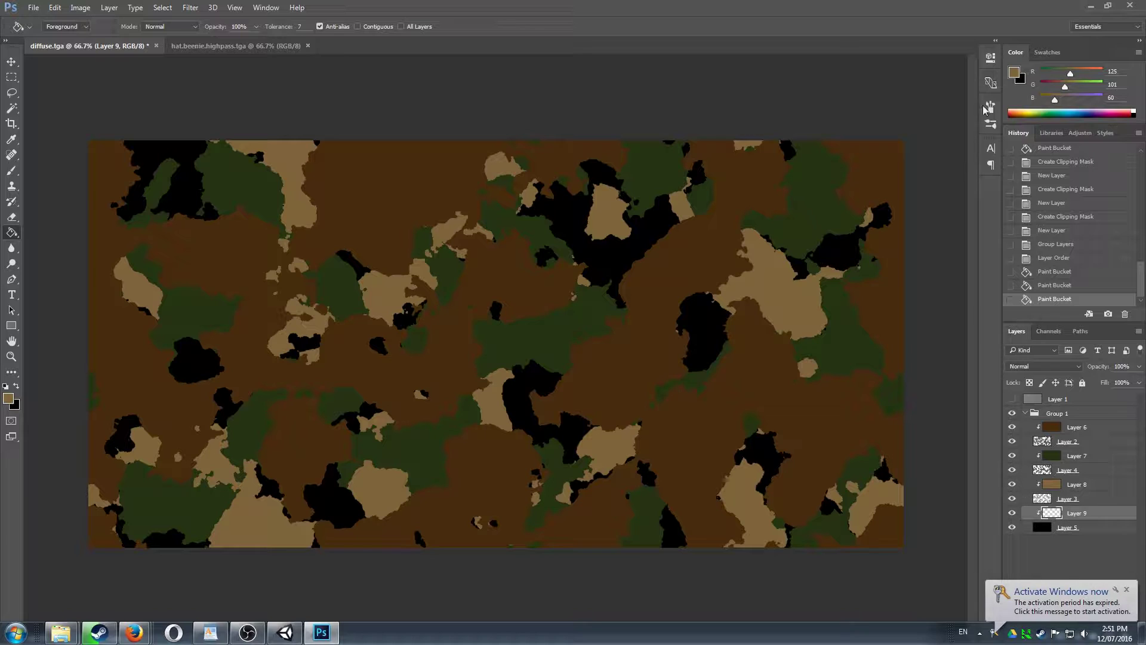
{"action": "left_click", "coordinate": [1014, 75]}
{"action": "mouse_move", "coordinate": [747, 263]}
{"action": "left_mouse_down"}
{"action": "mouse_move", "coordinate": [786, 317]}
{"action": "mouse_move", "coordinate": [696, 288]}
{"action": "mouse_move", "coordinate": [731, 269]}
{"action": "left_mouse_up"}
{"action": "left_click", "coordinate": [916, 190]}
{"action": "left_click", "coordinate": [754, 282]}
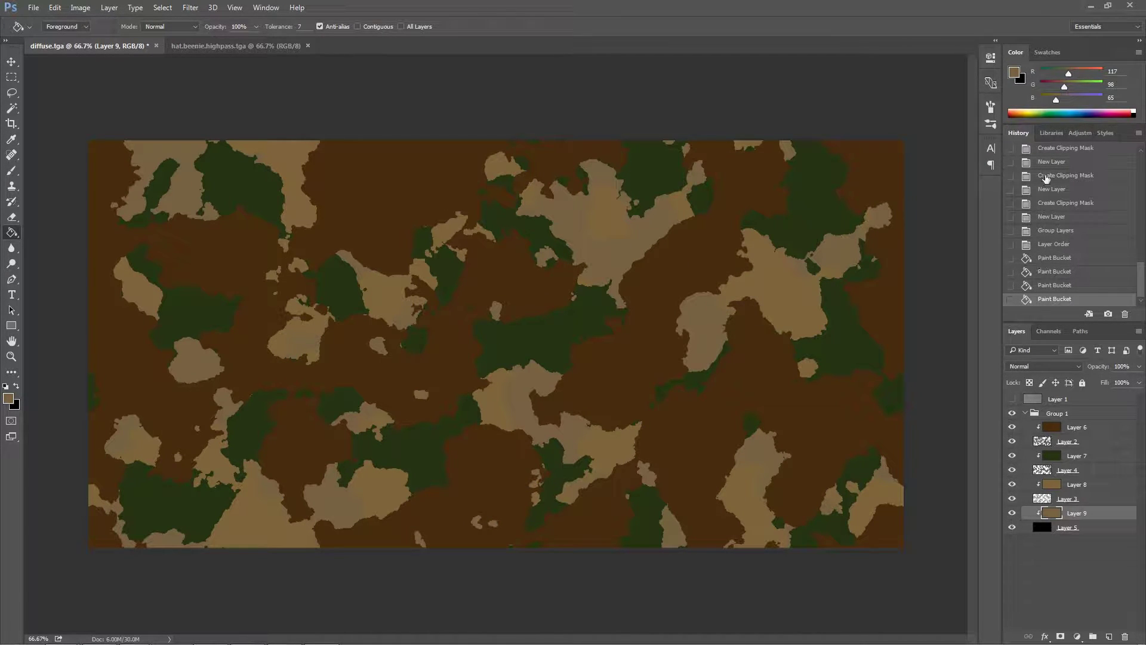
- Refill Layer 9 and Layer 6 with medium brown (R 100, G 63, B 28)
{"action": "left_click", "coordinate": [1015, 76]}
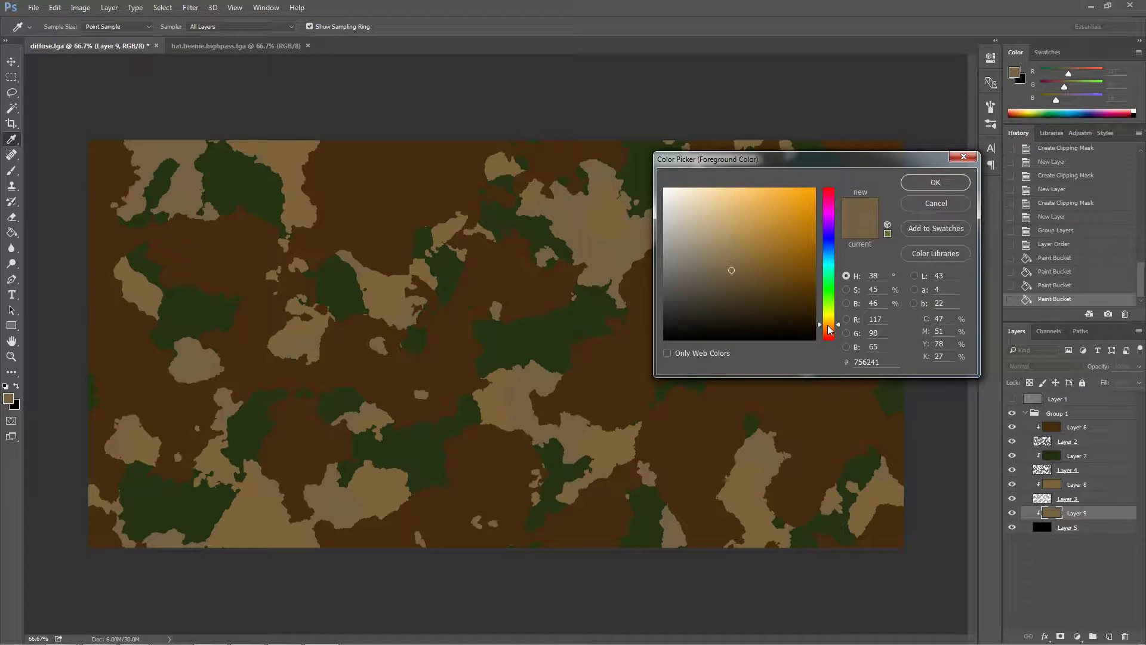
{"action": "left_click_drag", "start_coordinate": [829, 329], "coordinate": [829, 333]}
{"action": "left_click", "coordinate": [773, 280]}
{"action": "left_click", "coordinate": [921, 183]}
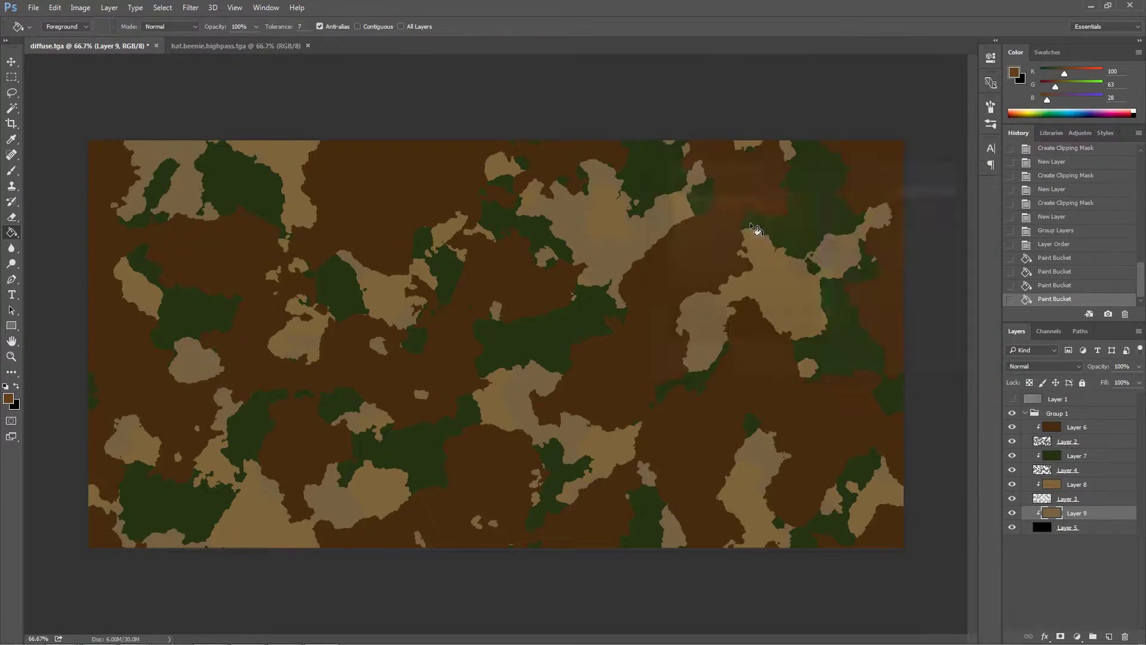
{"action": "left_click", "coordinate": [750, 224]}
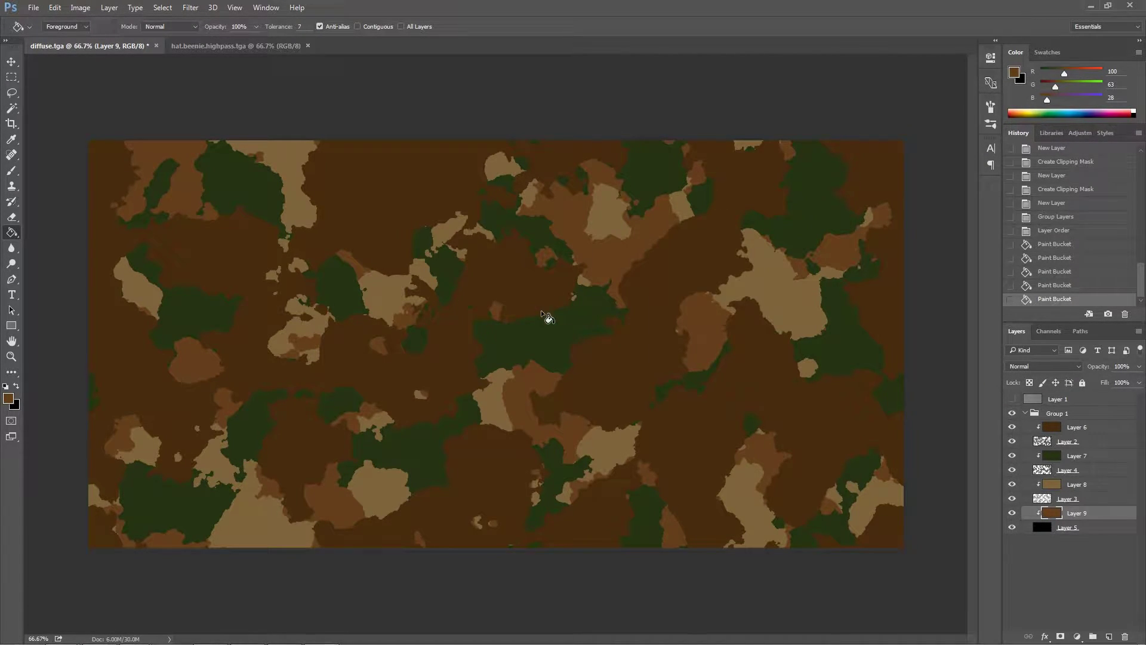
{"action": "left_click", "coordinate": [1090, 427]}
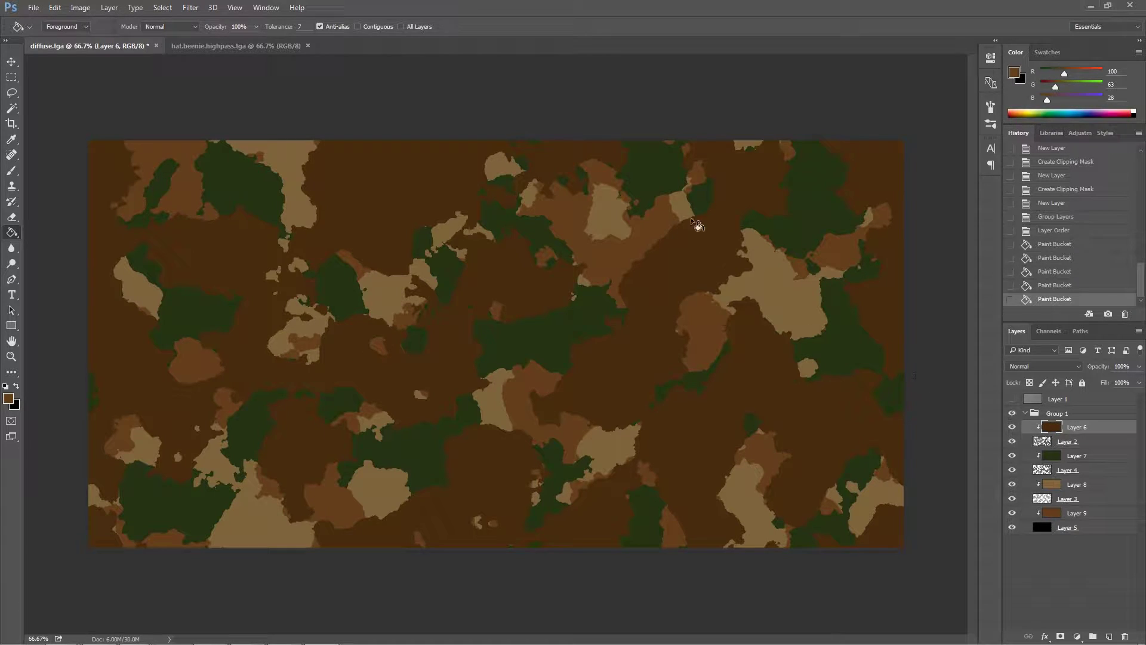
{"action": "left_click", "coordinate": [805, 227]}
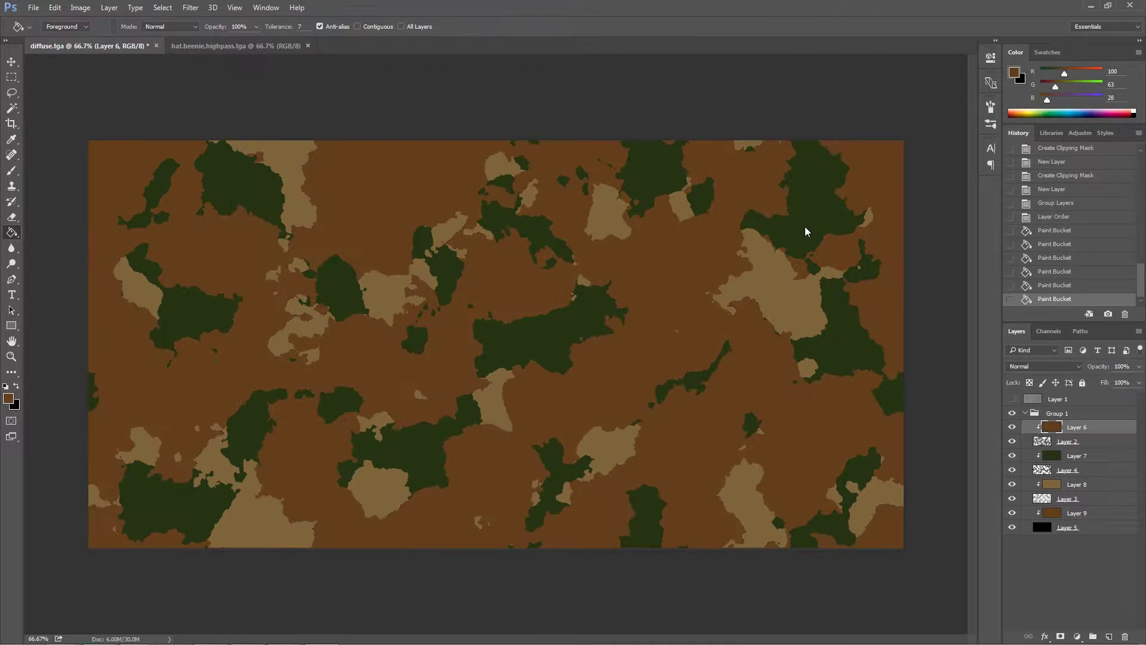
- Fill Layer 9 with very dark brown (R 51, G 29, B 7)
{"action": "left_click", "coordinate": [1080, 517]}
{"action": "left_click", "coordinate": [1018, 74]}
{"action": "left_click_drag", "start_coordinate": [787, 314], "coordinate": [795, 309]}
{"action": "left_click", "coordinate": [933, 186]}
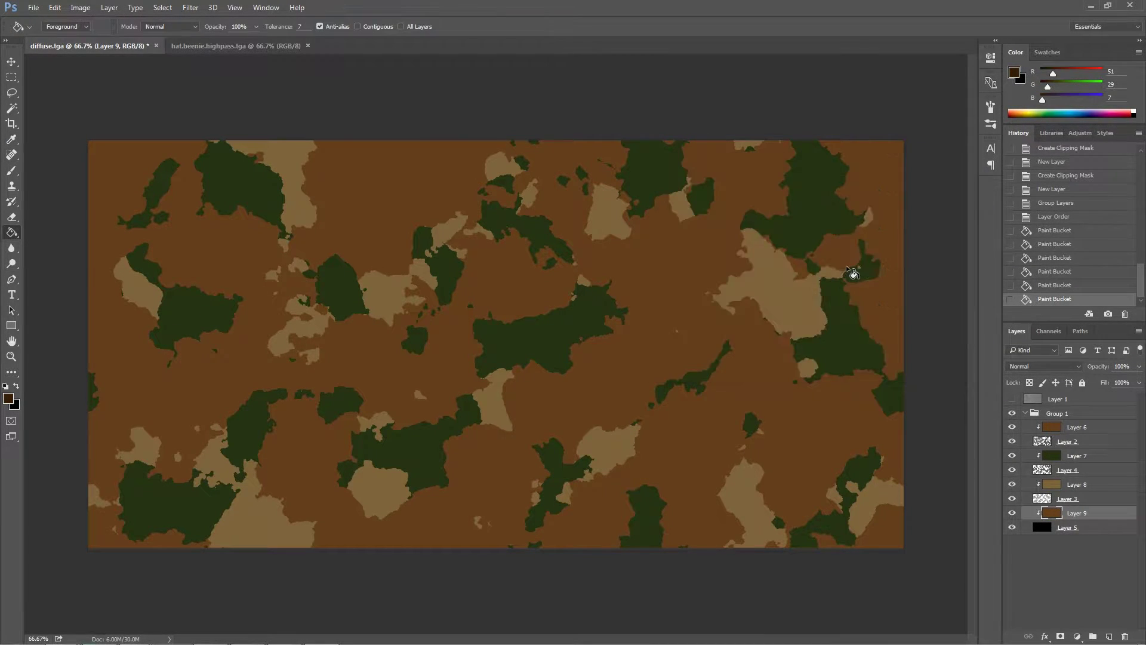
{"action": "left_click", "coordinate": [846, 265]}
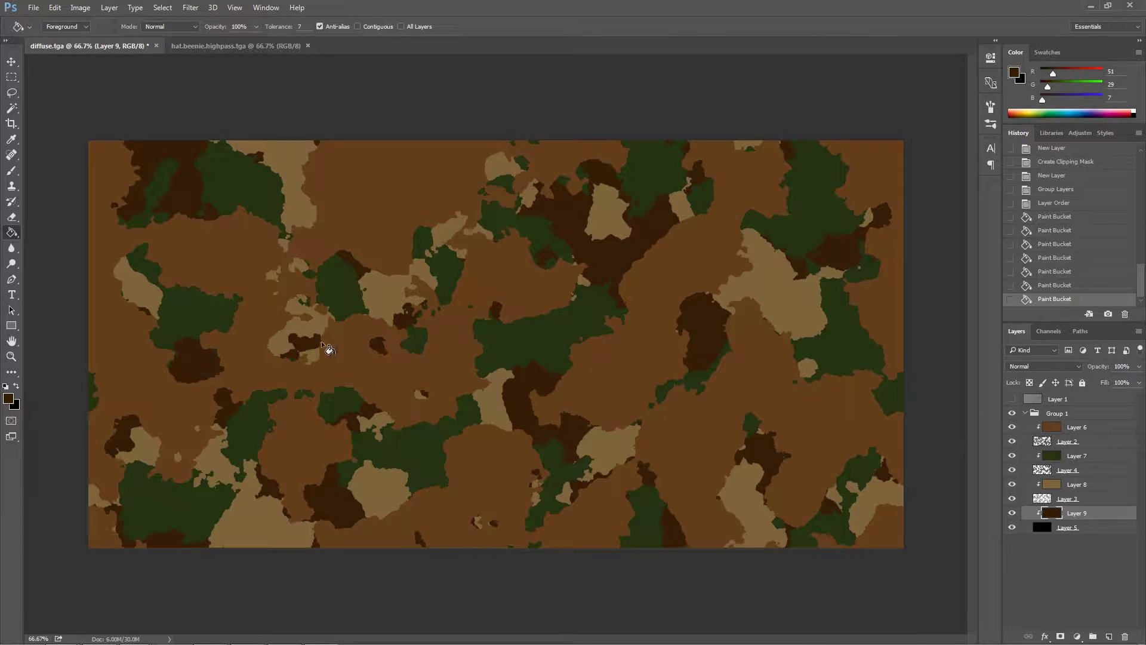
- Try Layer 7 and Layer 4 together at the top of Group 1, and move both below Layer 3, directly above Layer 9
{"action": "left_click", "coordinate": [1089, 472]}
{"action": "left_click", "coordinate": [1088, 459], "text": "shift"}
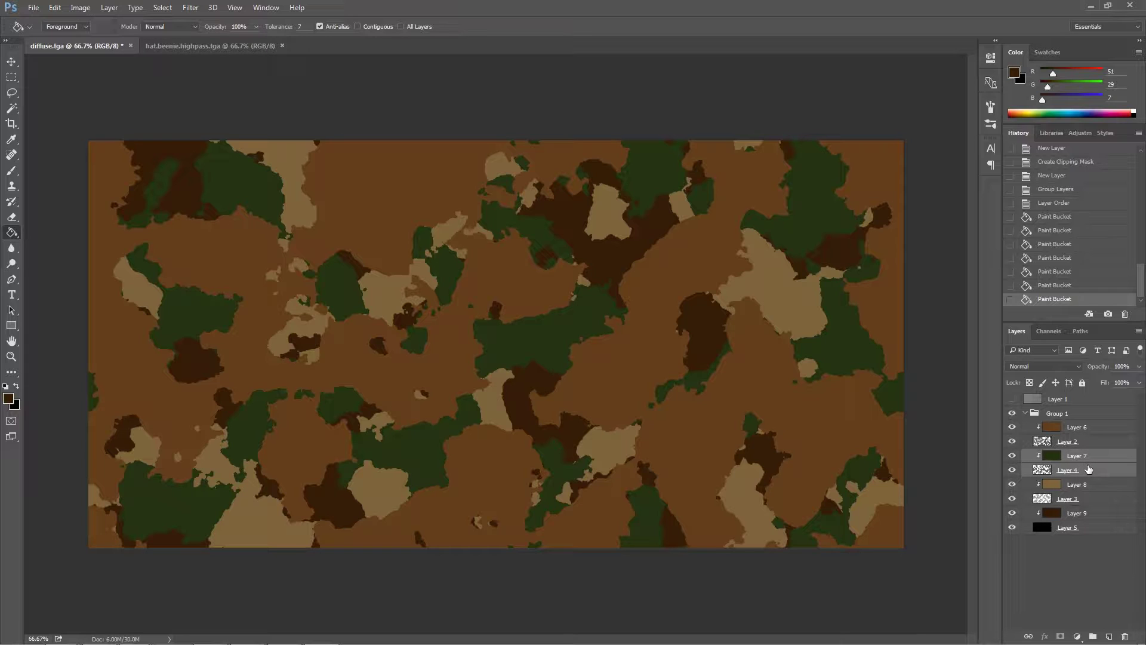
{"action": "left_click_drag", "start_coordinate": [1088, 470], "coordinate": [1081, 422]}
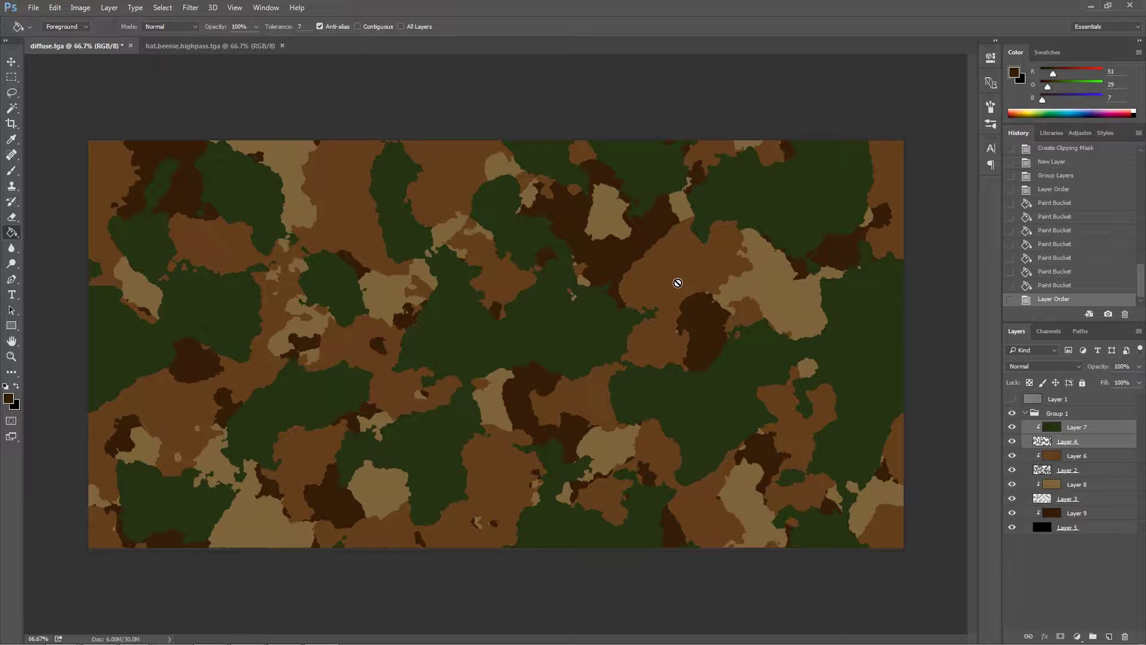
{"action": "left_click_drag", "start_coordinate": [1083, 439], "coordinate": [1066, 506]}
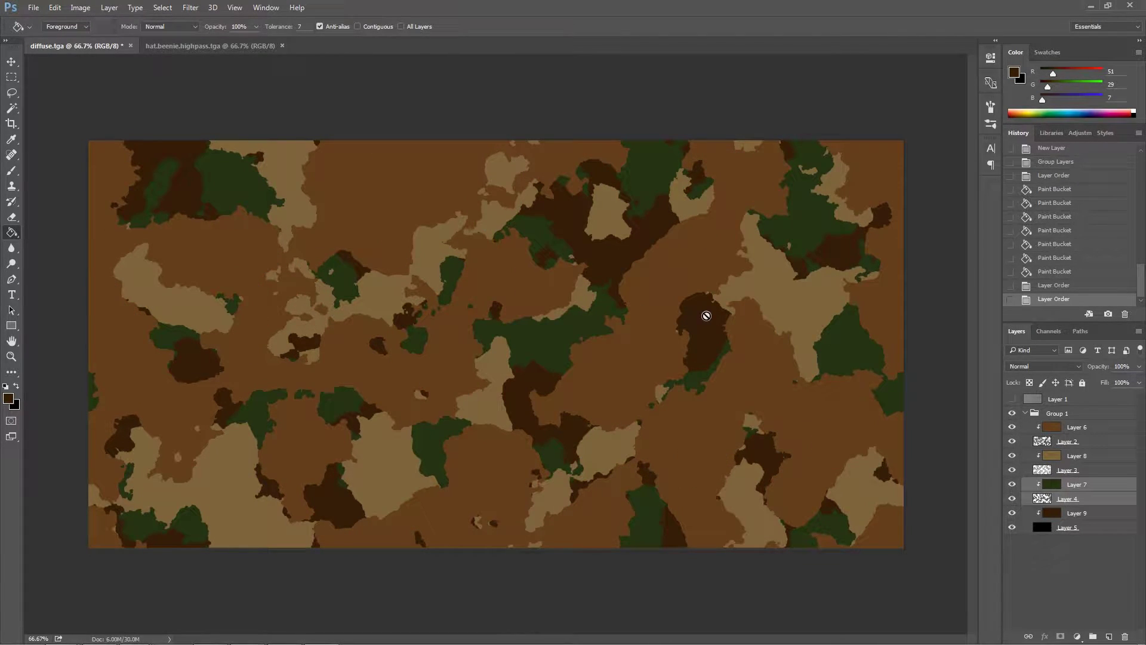
- Move Layer 8 and Layer 3 together to the top of Group 1, above Layer 6
{"action": "left_click", "coordinate": [1086, 471]}
{"action": "left_click", "coordinate": [1096, 457], "text": "shift"}
{"action": "left_click_drag", "start_coordinate": [1090, 473], "coordinate": [1093, 425]}
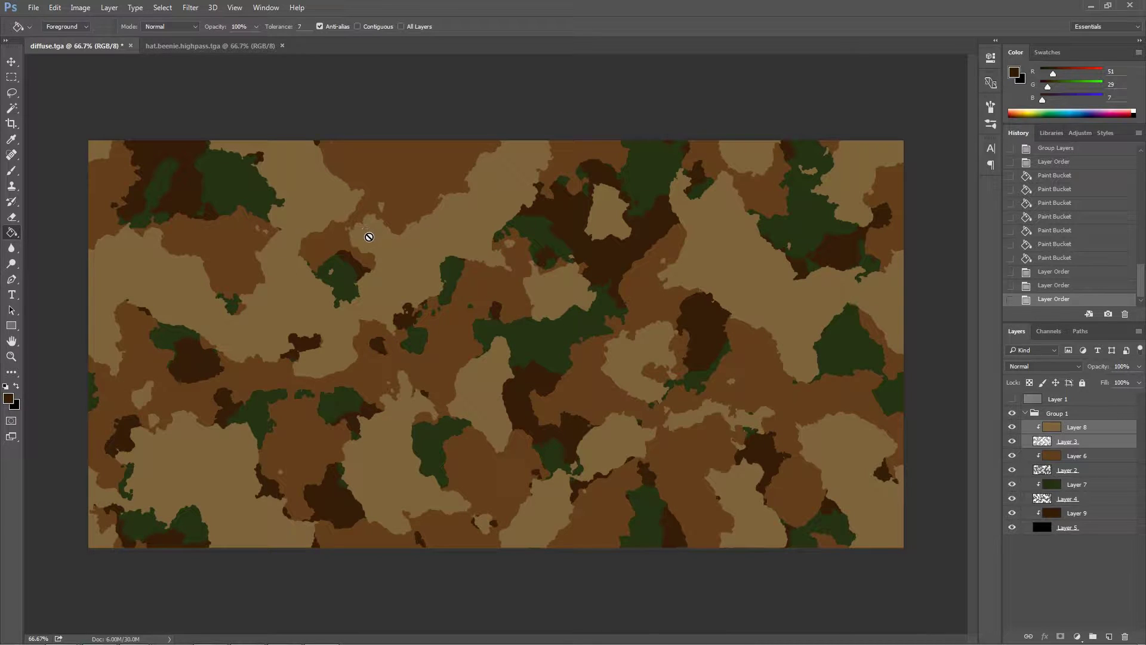
- Save the camouflage texture in Targa format over diffuse.tga in the Beenerino folder, accepting the Targa options
{"action": "key", "text": "ctrl+shift+s"}
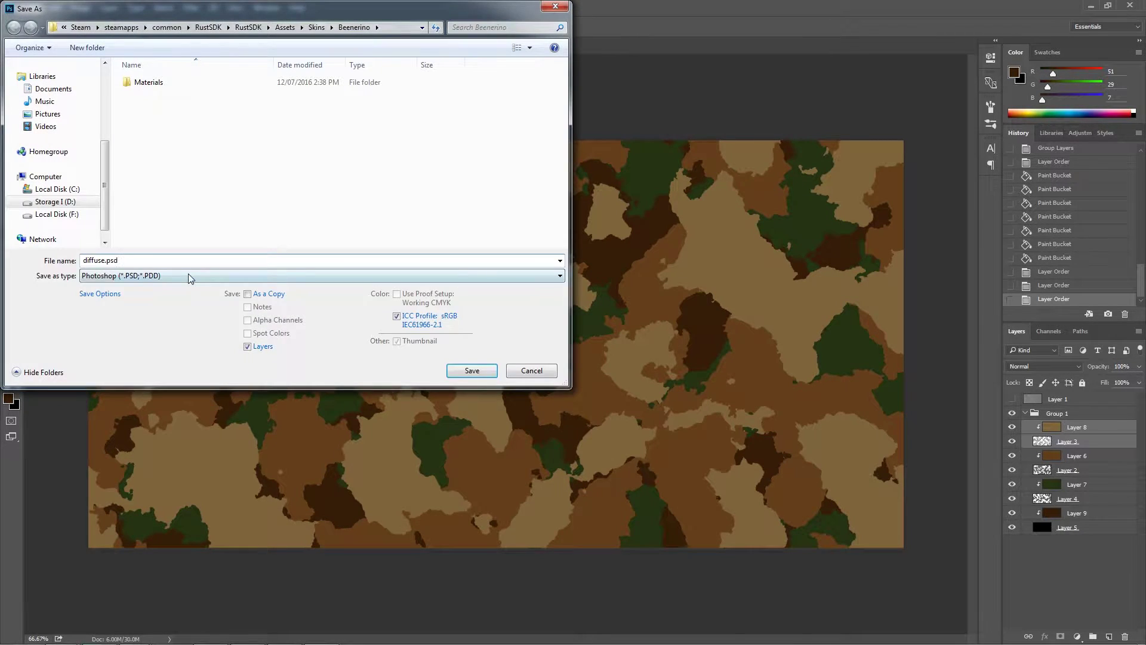
{"action": "left_click", "coordinate": [188, 276]}
{"action": "left_click", "coordinate": [180, 467]}
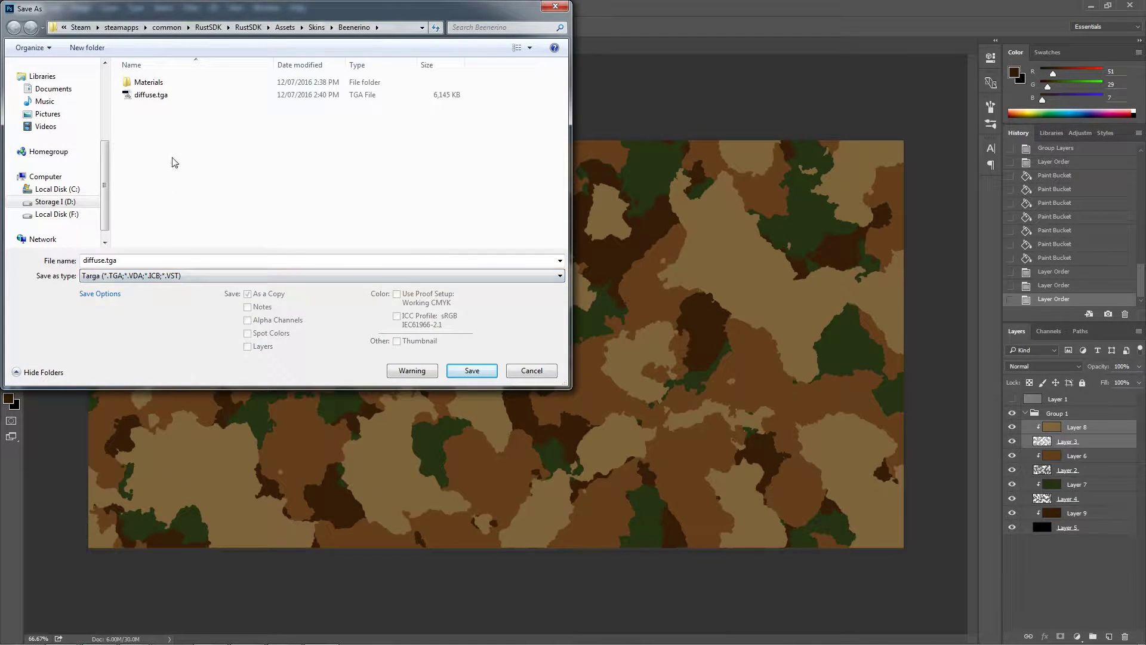
{"action": "left_click", "coordinate": [481, 370]}
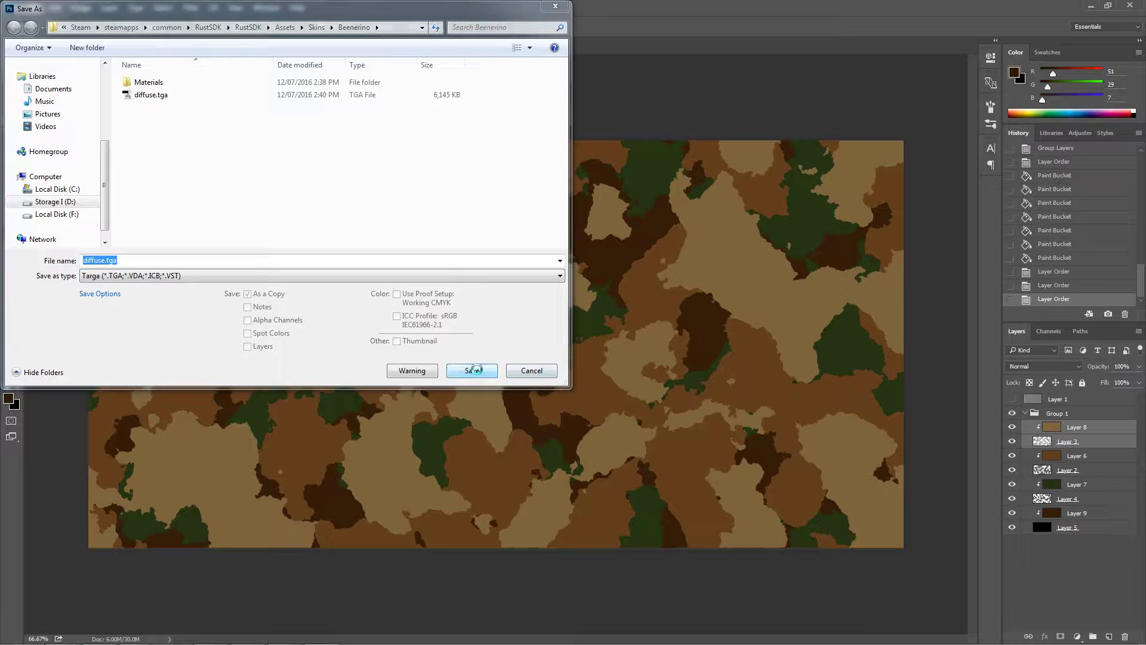
{"action": "left_click", "coordinate": [593, 327]}
{"action": "left_click", "coordinate": [605, 216]}
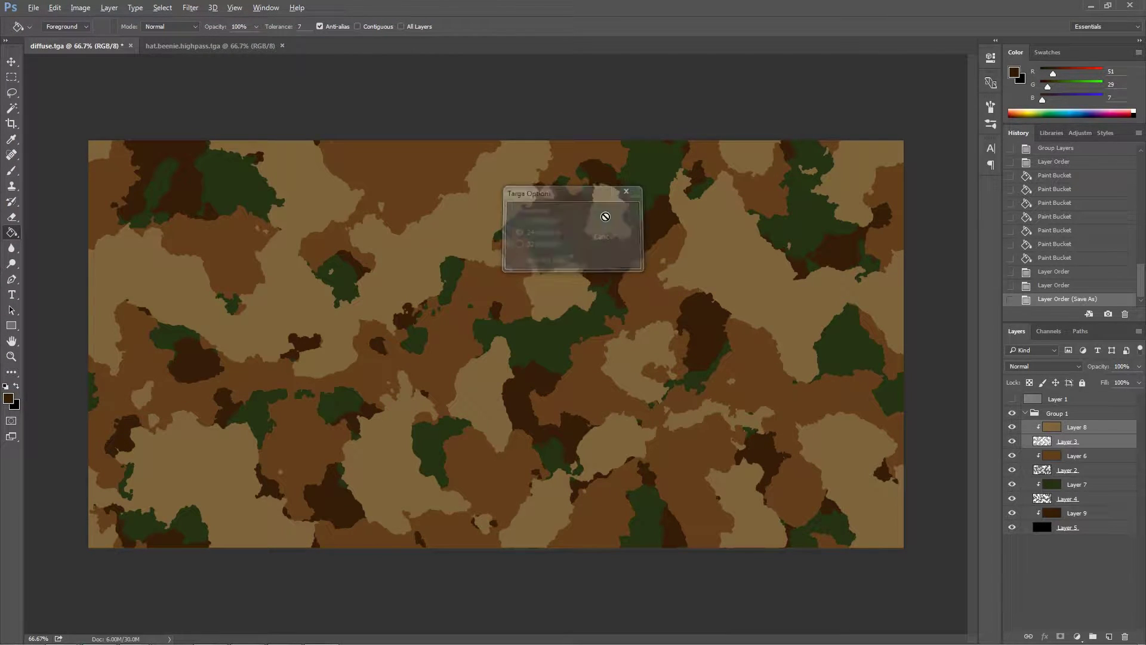
- Switch to Unity and examine the camouflage texture on the beenie model from another angle and up close
{"action": "key", "text": "alt+Tab"}
{"action": "left_click_drag", "start_coordinate": [556, 242], "coordinate": [764, 202]}
{"action": "scroll", "coordinate": [763, 202], "scroll_direction": "up", "scroll_amount": 5}
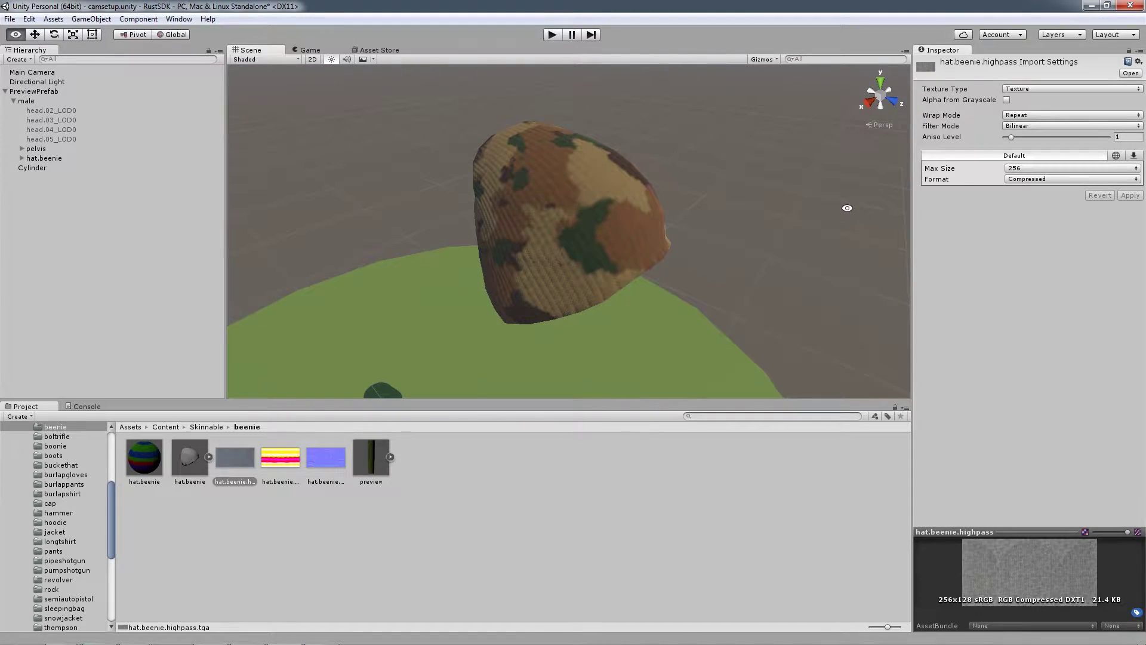
- Switch back to Photoshop, show Layer 1 and set its blending mode to Overlay
{"action": "key", "text": "alt+Tab"}
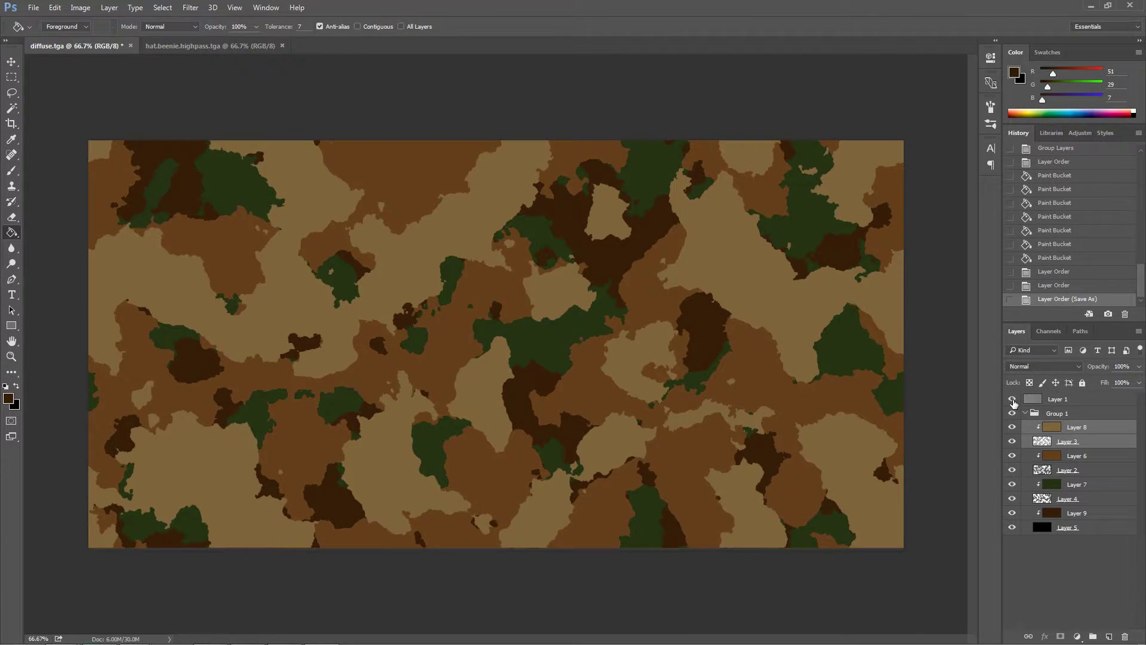
{"action": "left_click", "coordinate": [1012, 399]}
{"action": "left_click", "coordinate": [1054, 400]}
{"action": "left_click", "coordinate": [1040, 364]}
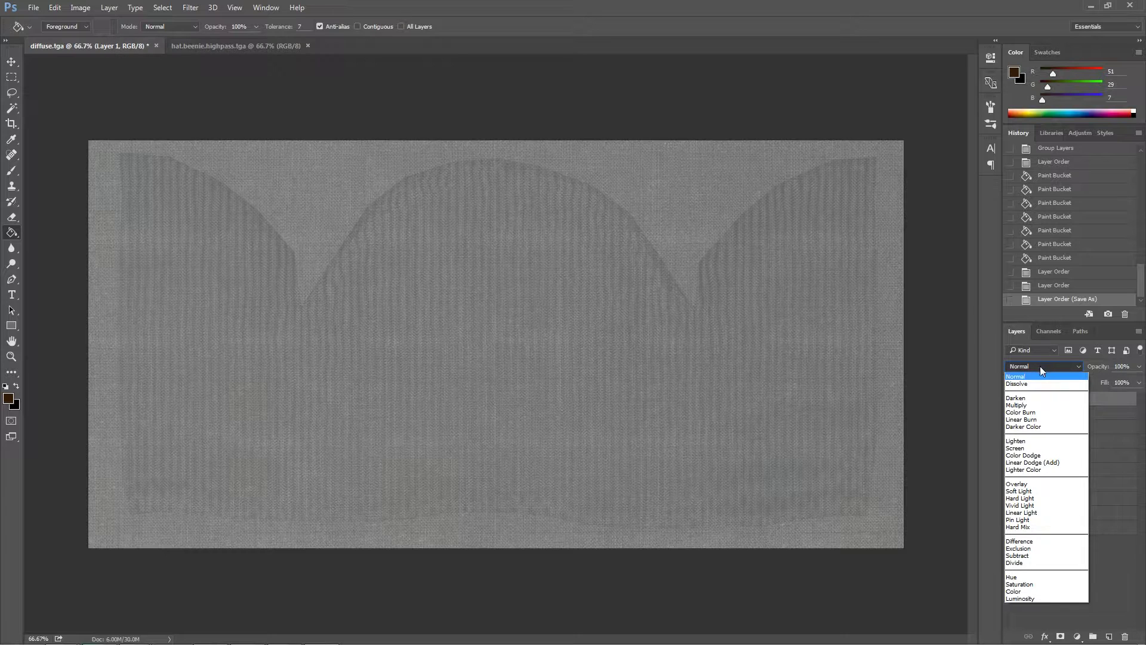
{"action": "left_click", "coordinate": [1016, 484]}
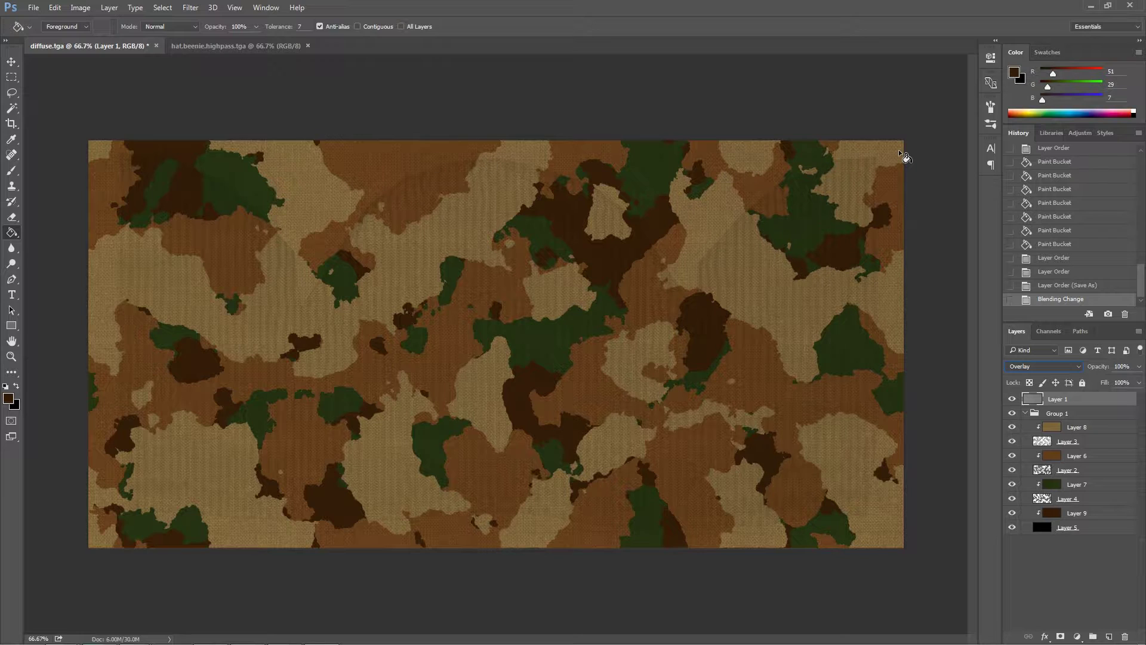
- Save the overlaid camouflage texture in Targa format over diffuse.tga in the Beenerino folder, accepting the Targa options
{"action": "key", "text": "ctrl+shift+s"}
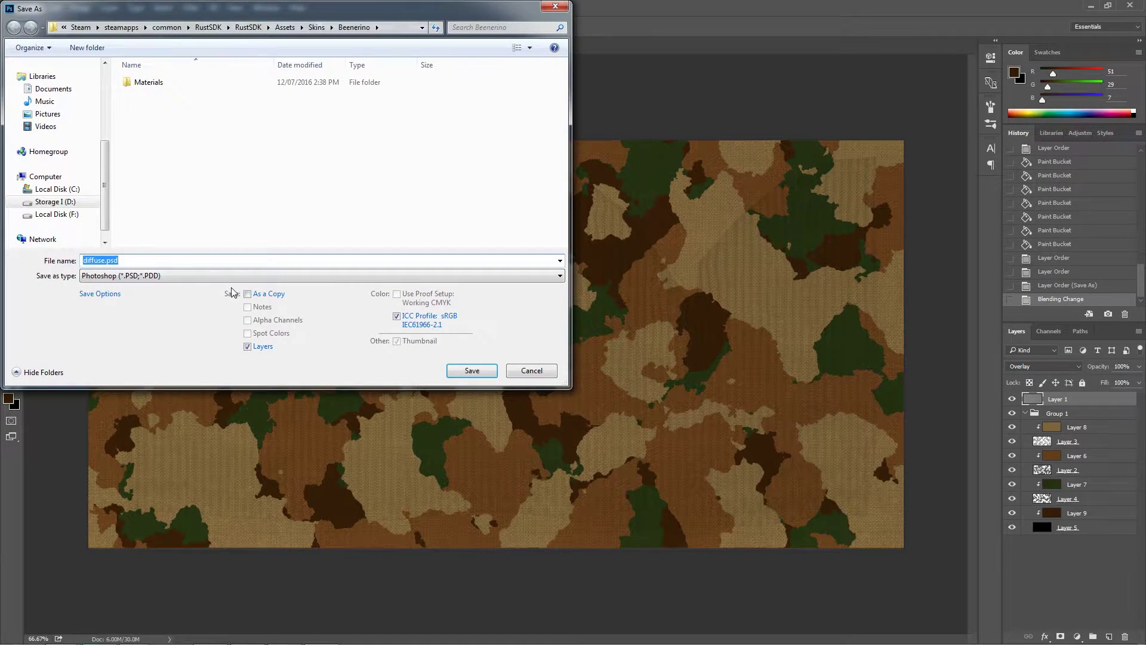
{"action": "left_click", "coordinate": [226, 276]}
{"action": "left_click", "coordinate": [227, 466]}
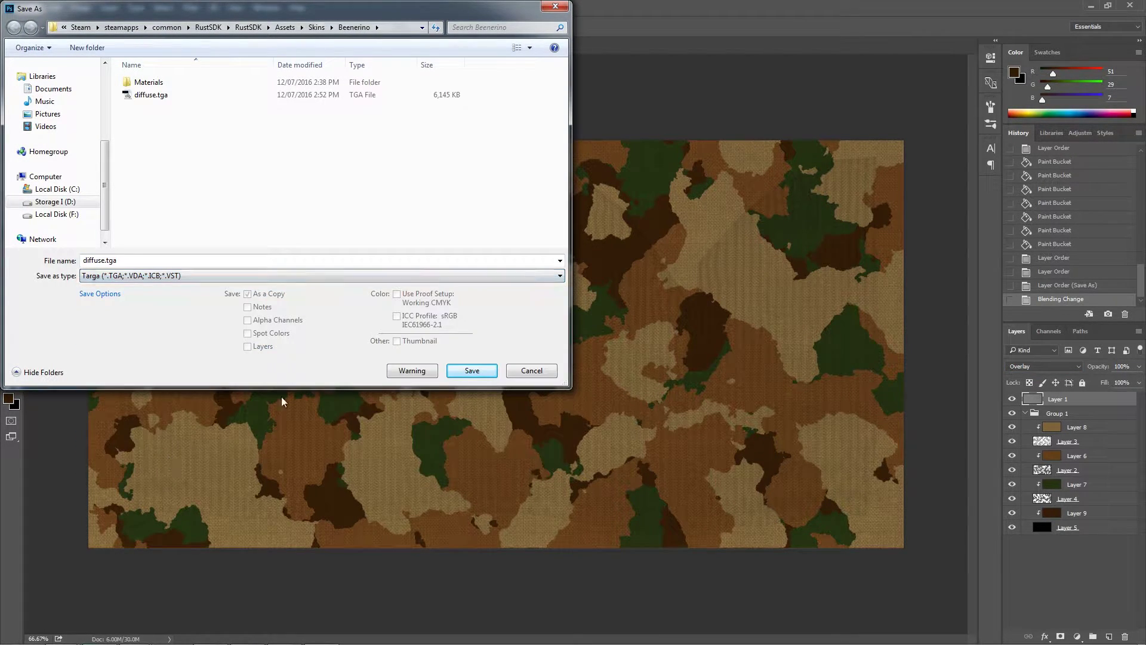
{"action": "left_click", "coordinate": [462, 370]}
{"action": "left_click", "coordinate": [604, 328]}
{"action": "left_click", "coordinate": [610, 218]}
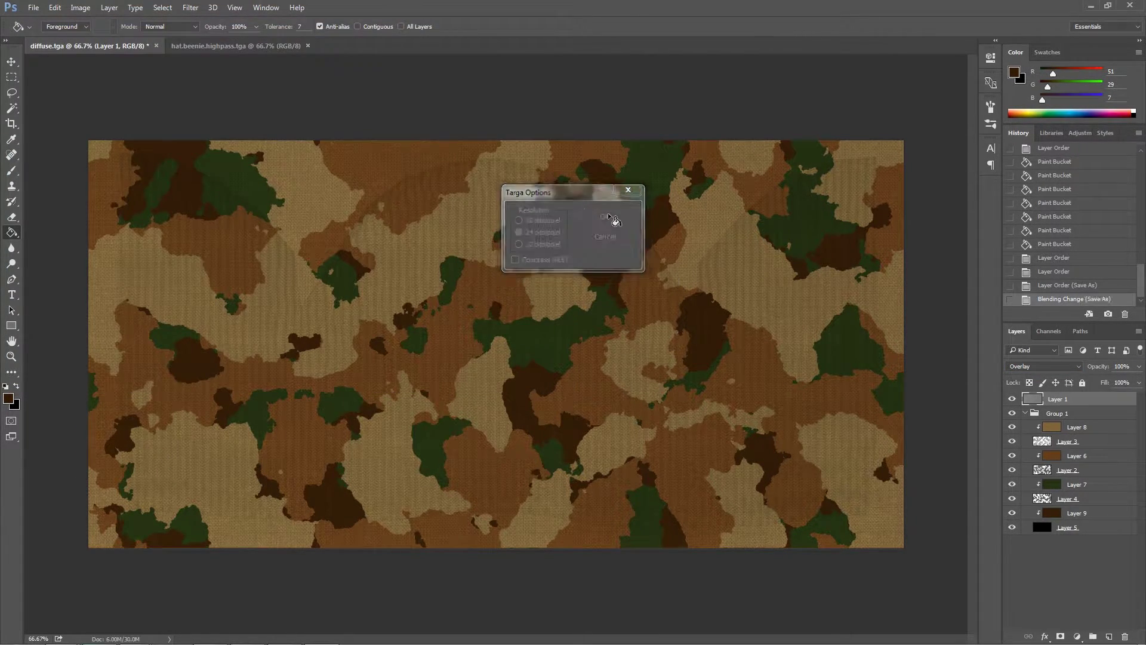
- Switch to Unity and examine the updated camouflage with its knit detail on the beenie model from another angle
{"action": "key", "text": "alt+Tab"}
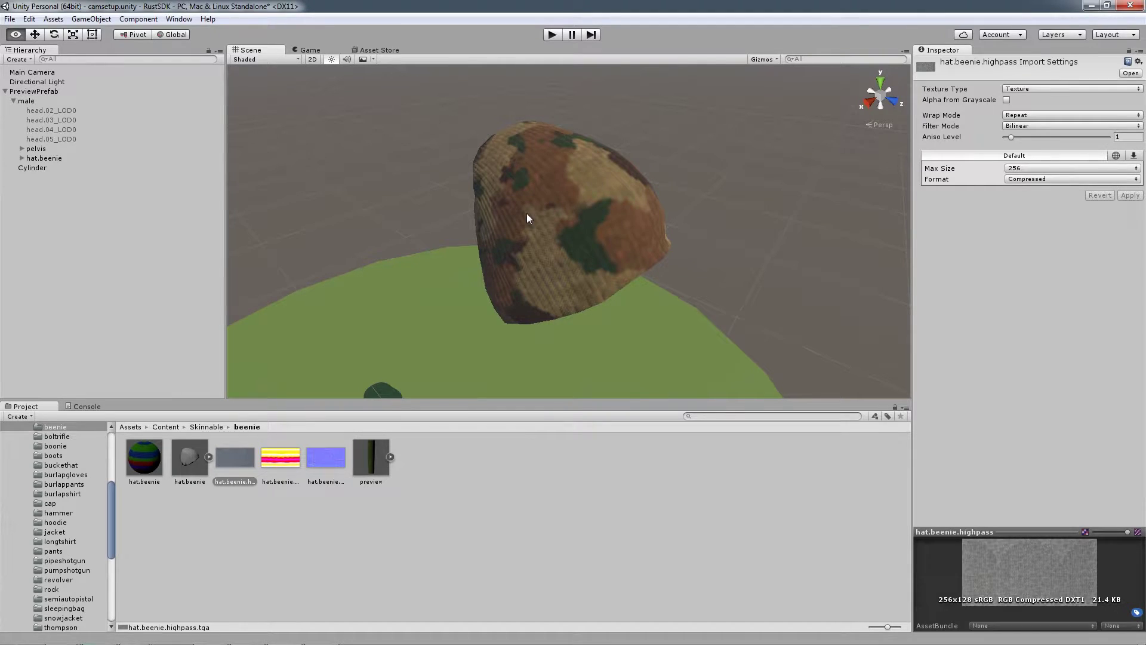
{"action": "left_click_drag", "start_coordinate": [628, 179], "coordinate": [657, 189]}
{"action": "scroll", "coordinate": [656, 189], "scroll_direction": "up", "scroll_amount": 4}
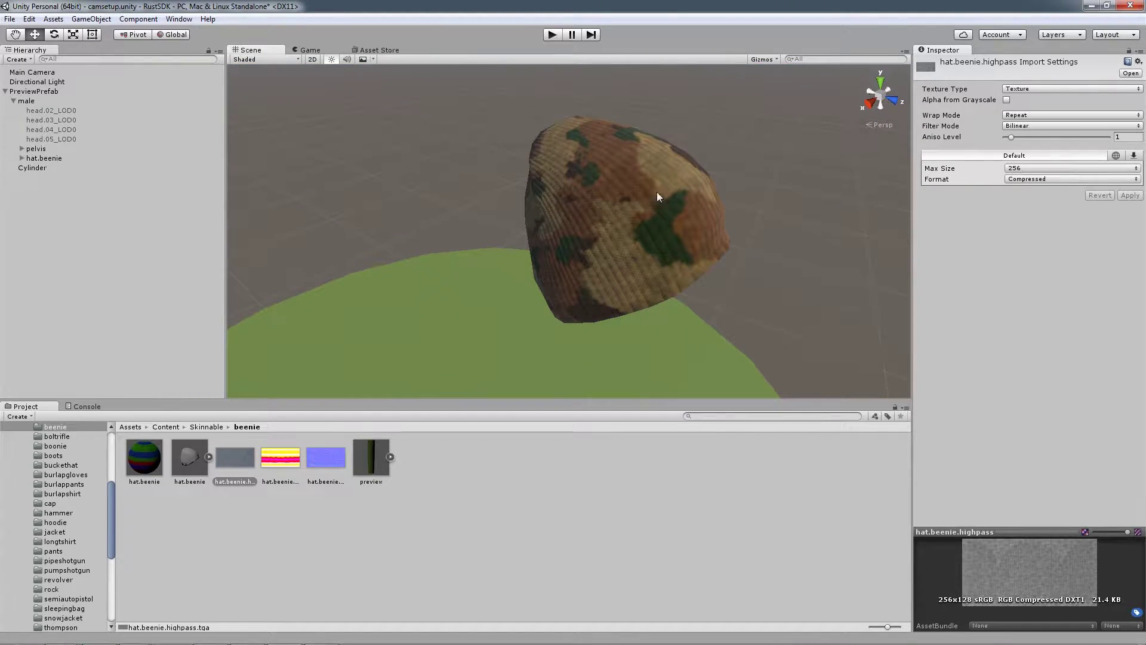
- Compare the texture in Photoshop with the beenie model in Unity, and play the scene to preview the beenie in the Game view
{"action": "key", "text": "alt+Tab"}
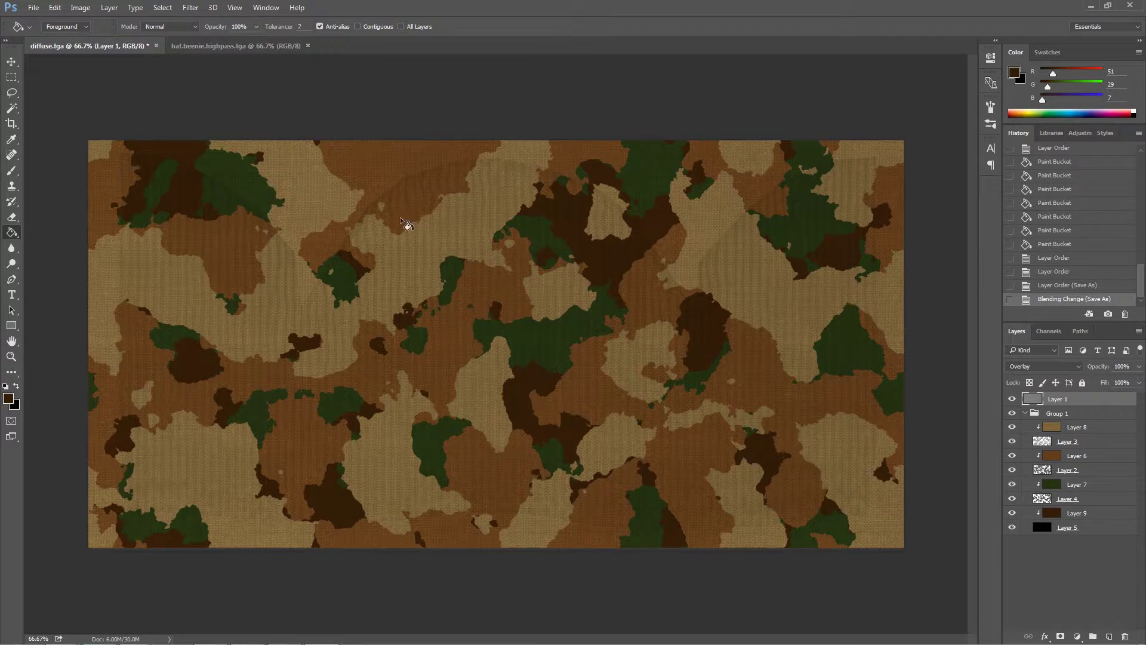
{"action": "key", "text": "alt+Tab"}
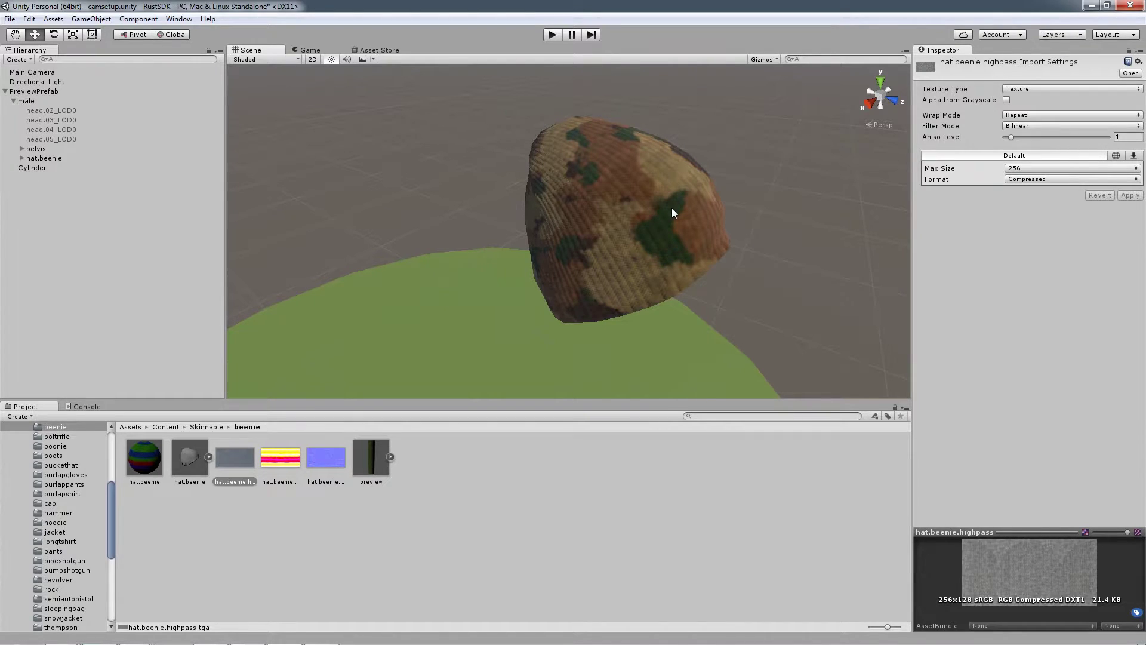
{"action": "left_click_drag", "start_coordinate": [672, 213], "coordinate": [712, 213]}
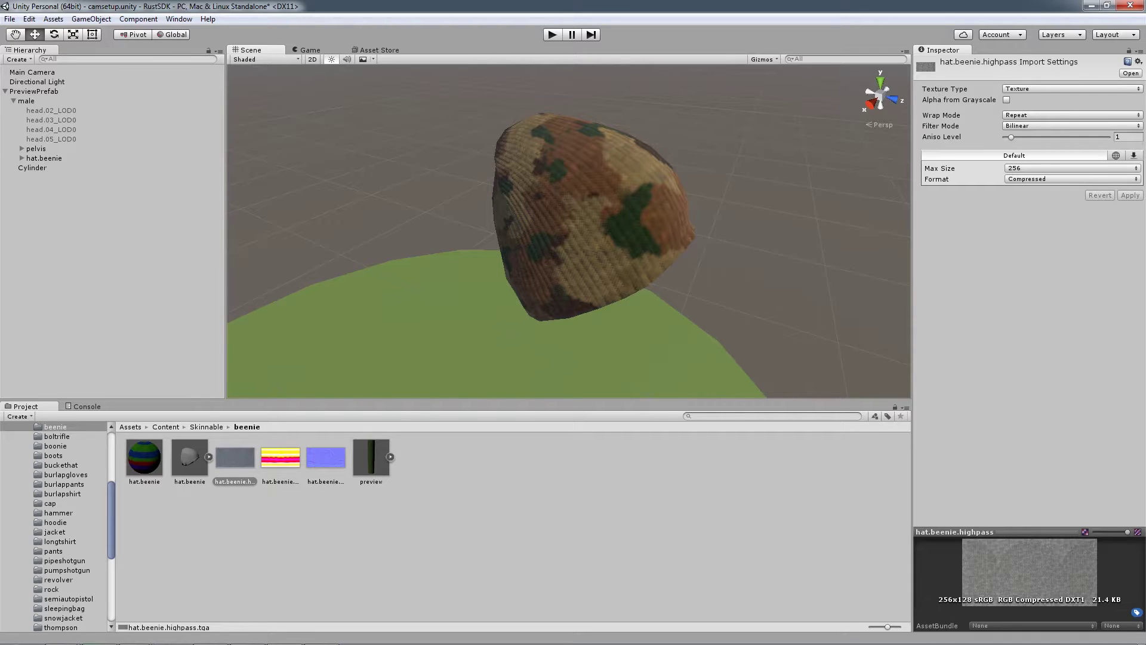
{"action": "key", "text": "ctrl+p"}
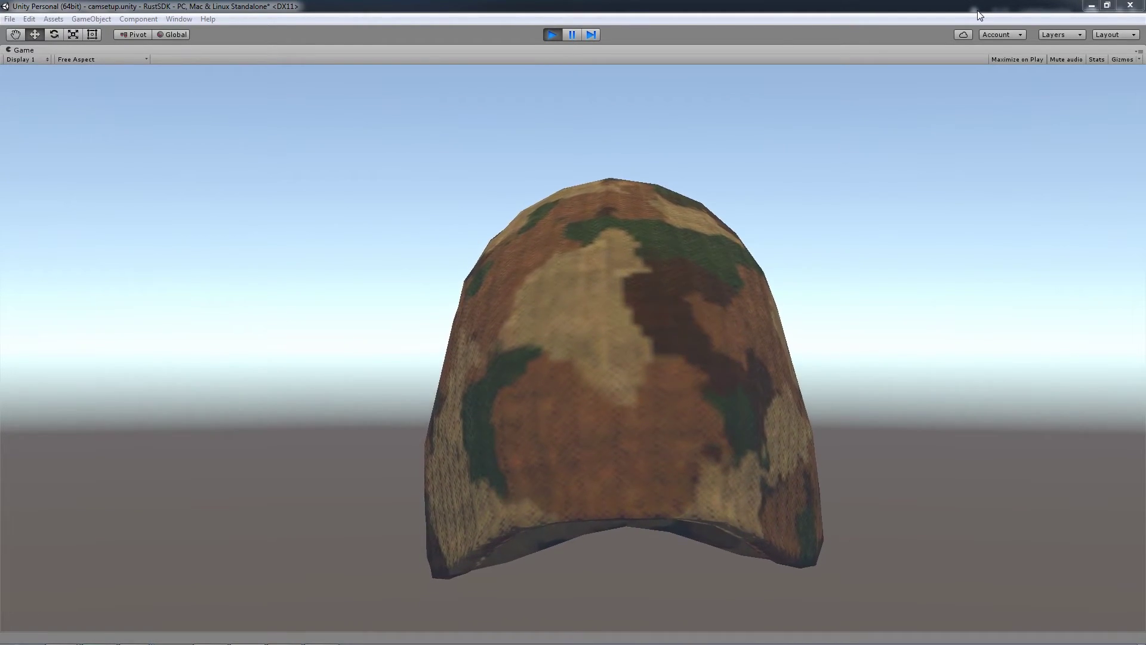
- Switch to Steam, look over The Little Workshop group's overview page, and return to the running Unity preview
{"action": "key", "text": "alt+Tab"}
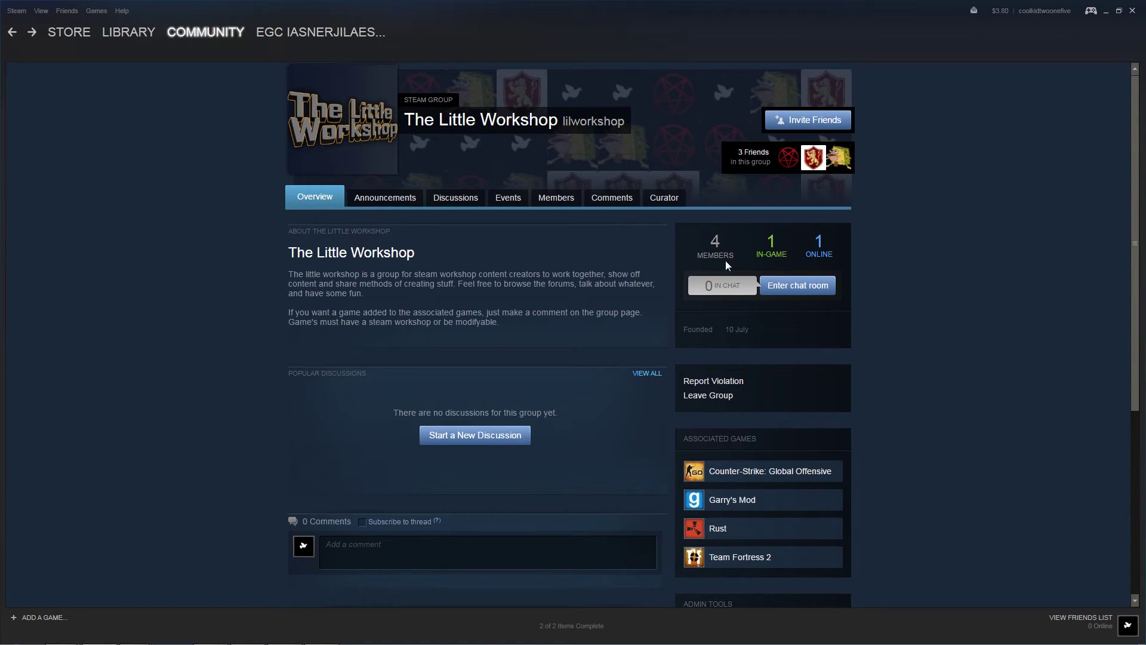
{"action": "scroll", "coordinate": [572, 255], "scroll_direction": "down", "scroll_amount": 1}
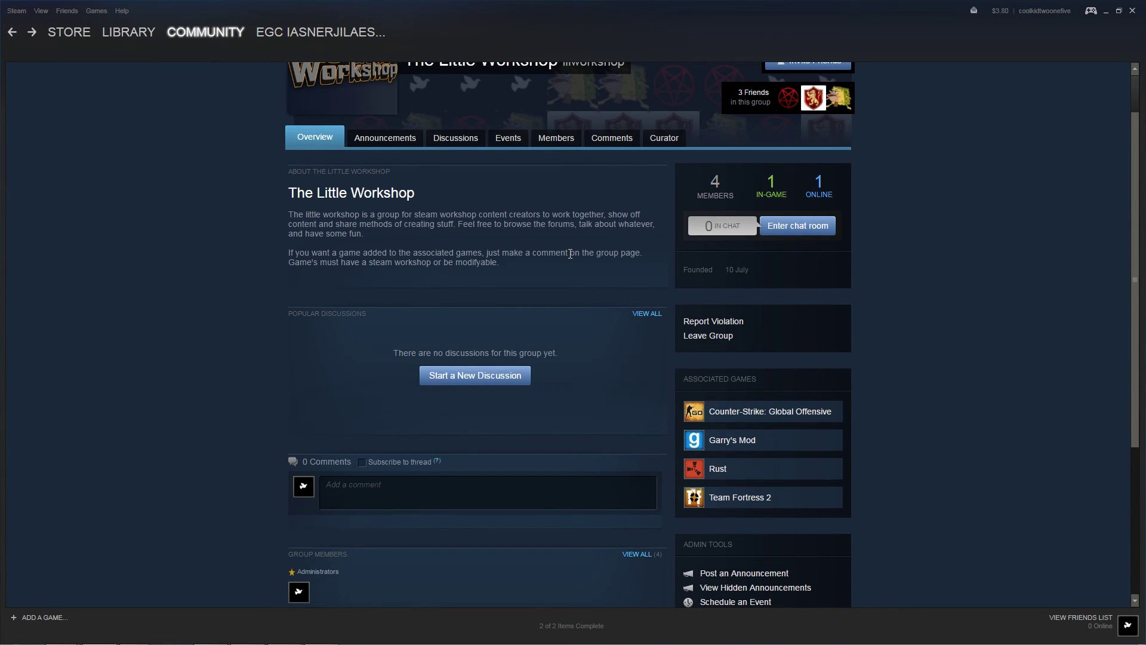
{"action": "scroll", "coordinate": [551, 223], "scroll_direction": "up", "scroll_amount": 1}
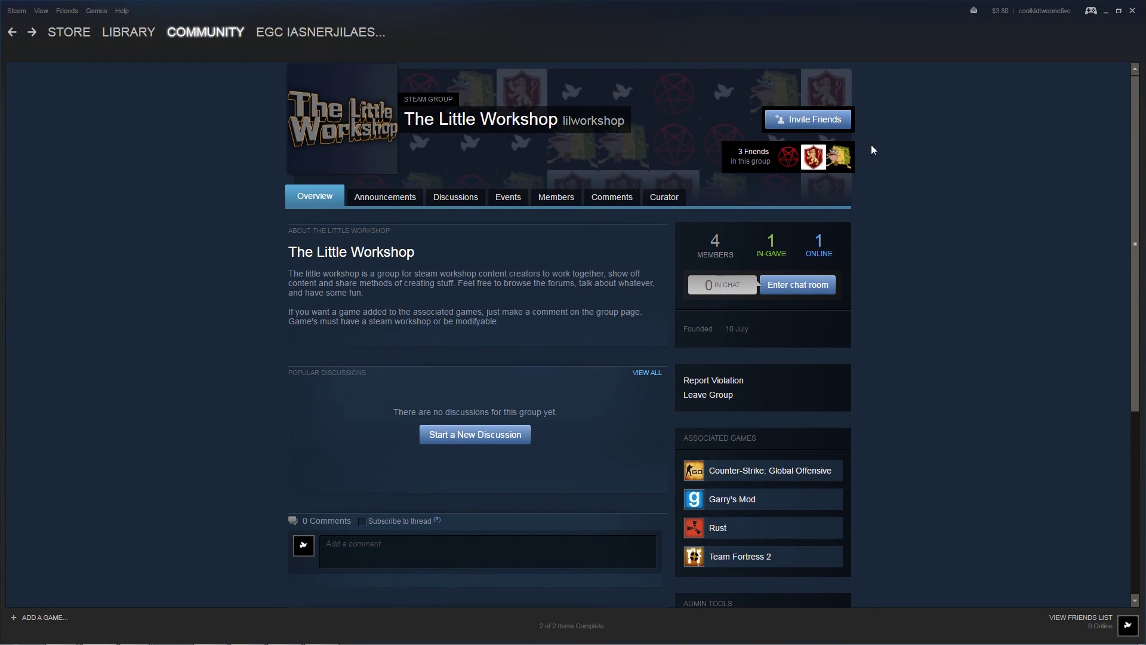
{"action": "left_click", "coordinate": [1106, 12]}
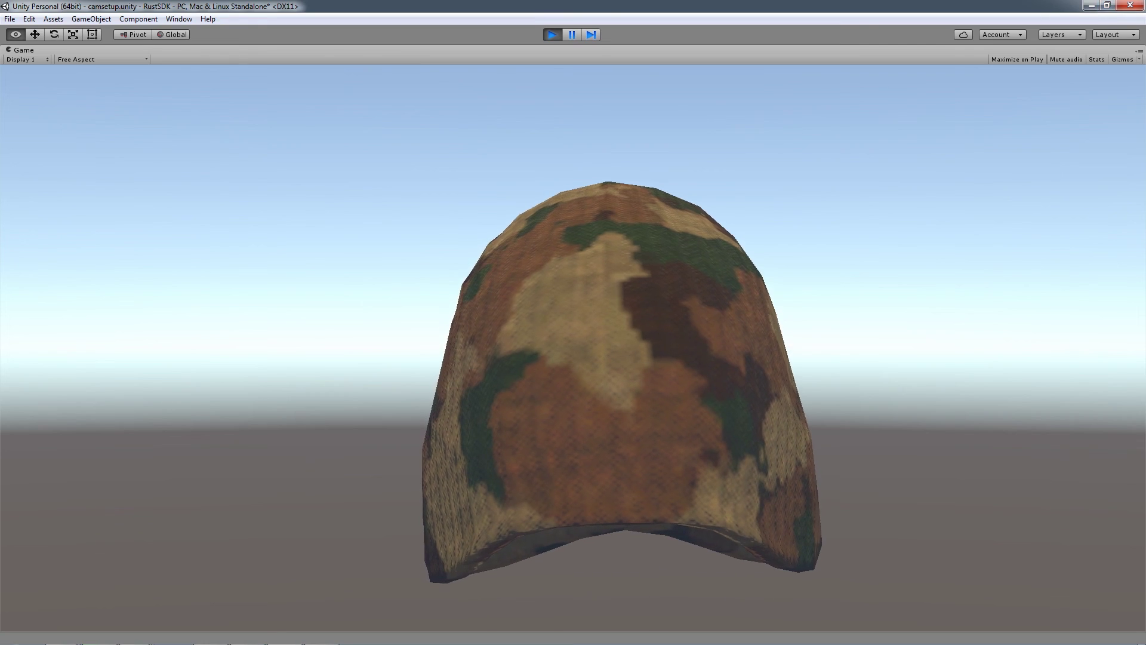